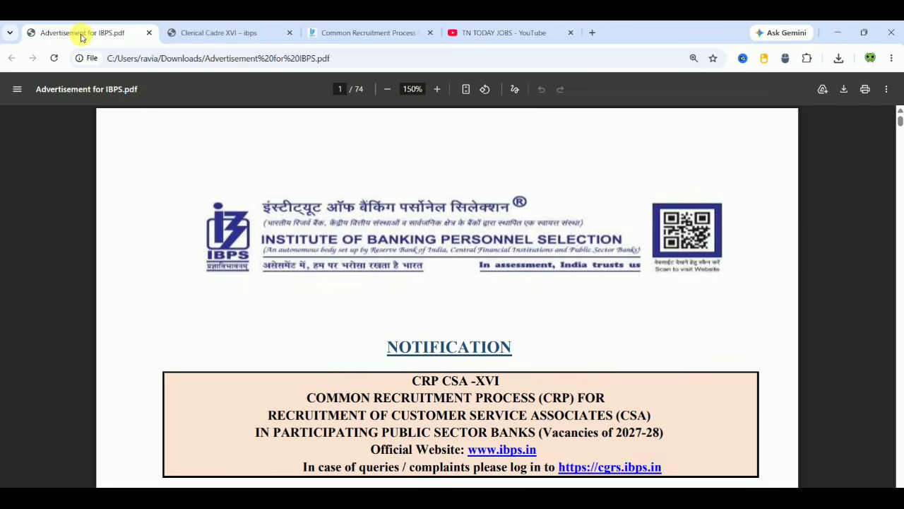
- Go to Clerical Cadre XVI, then CRP CSA-XVI, and start a new candidate registration
scroll(825, 226, down, 3)
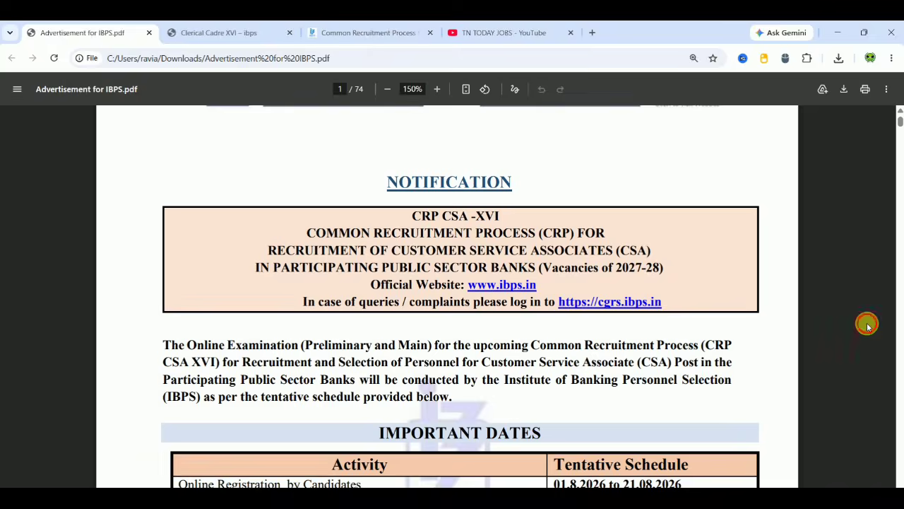
scroll(868, 325, down, 1)
scroll(868, 325, down, 2)
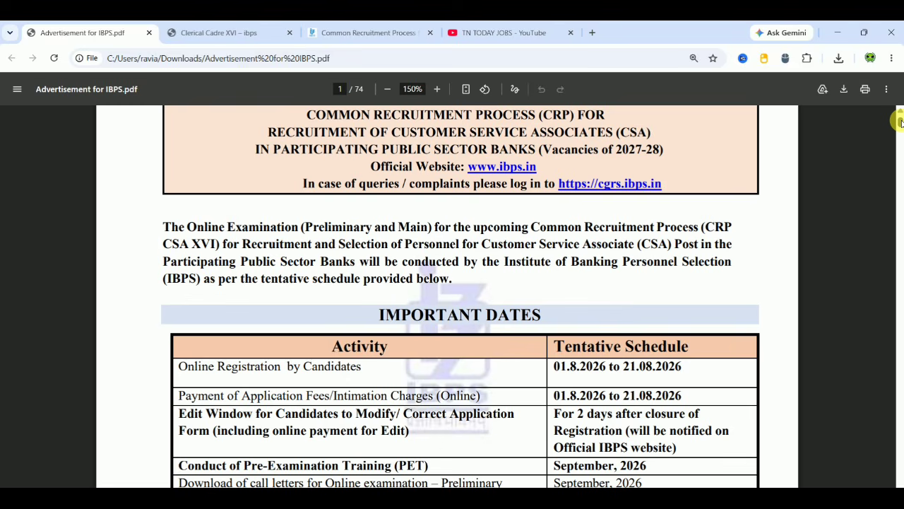
drag(899, 121, 899, 139)
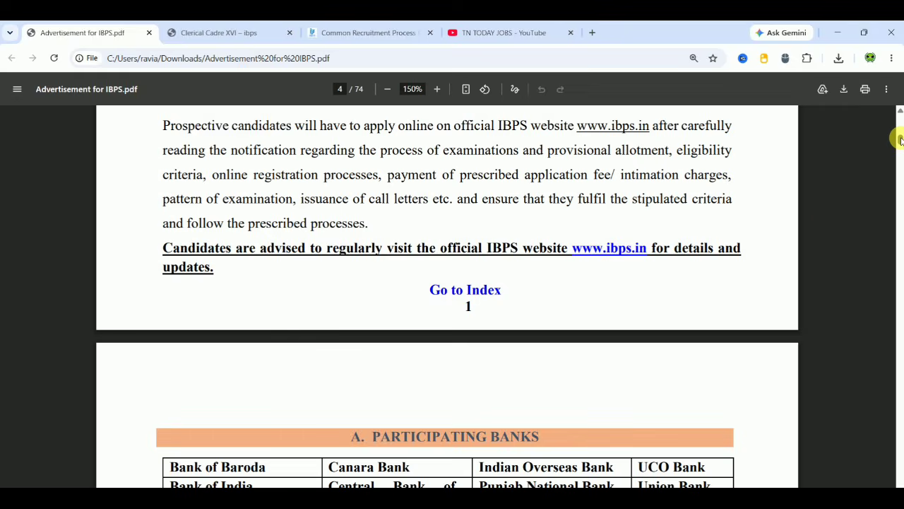
scroll(830, 217, down, 4)
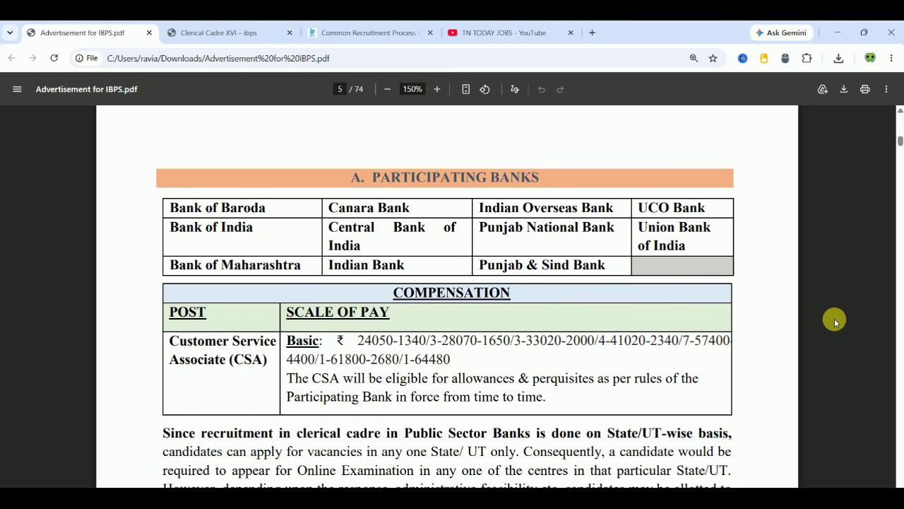
scroll(834, 322, down, 10)
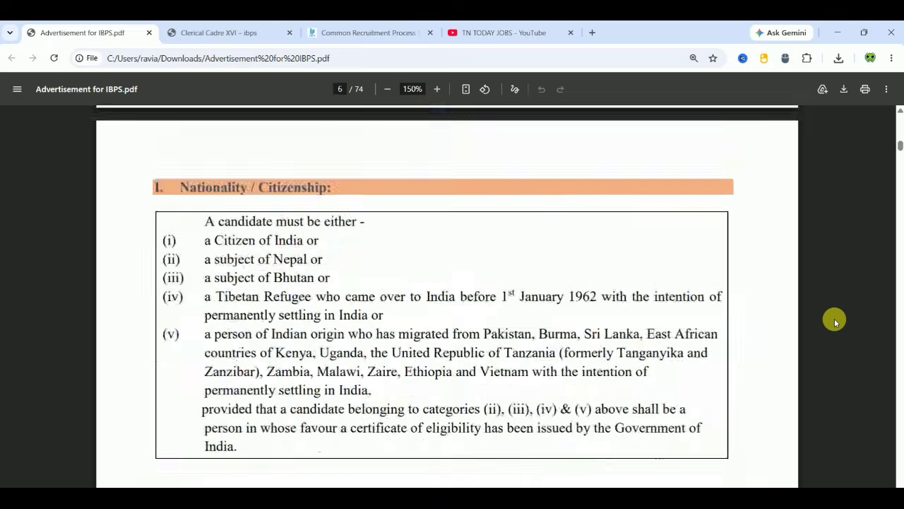
scroll(834, 321, down, 15)
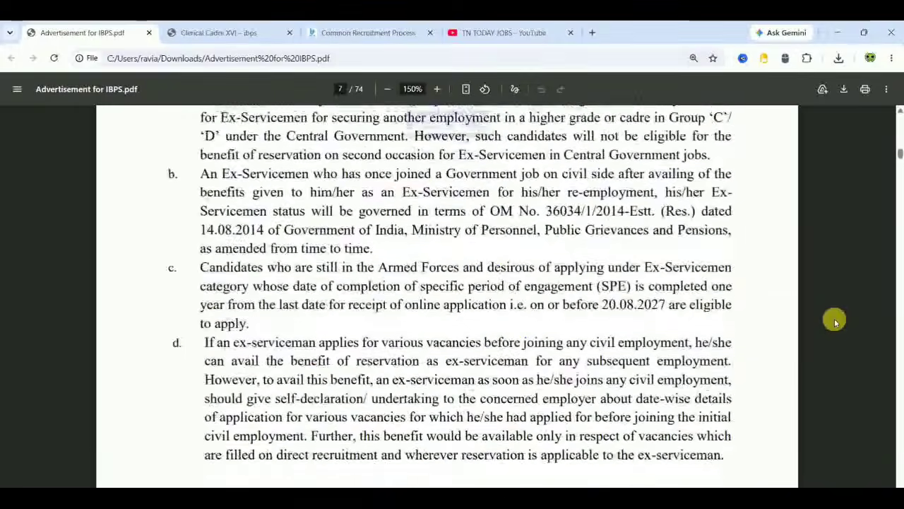
scroll(834, 321, down, 5)
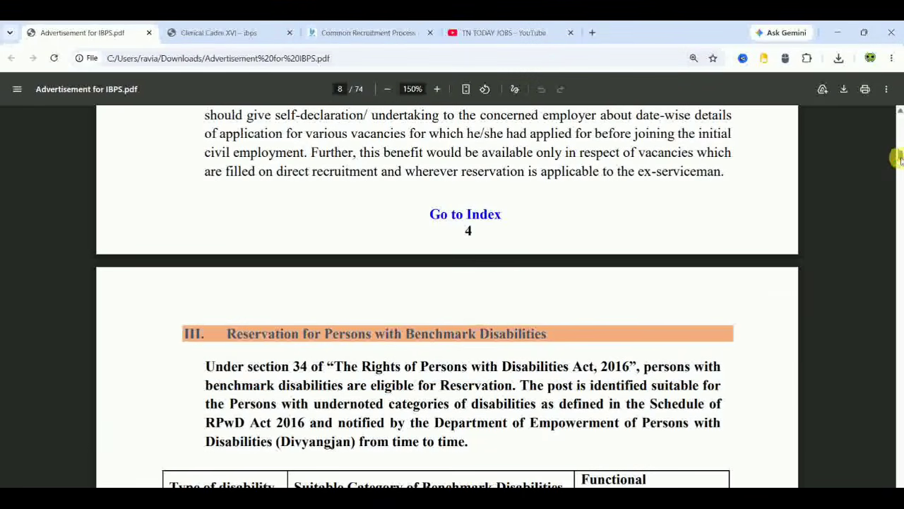
drag(899, 158, 898, 119)
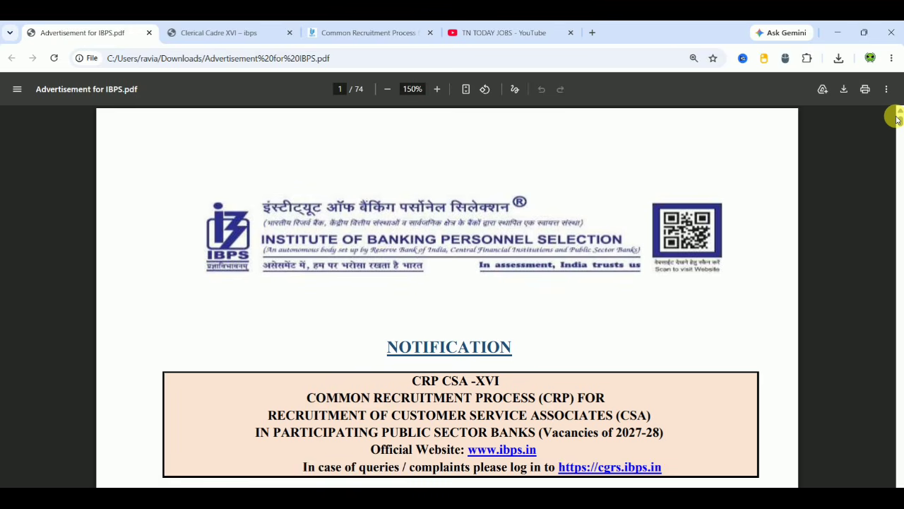
click(224, 28)
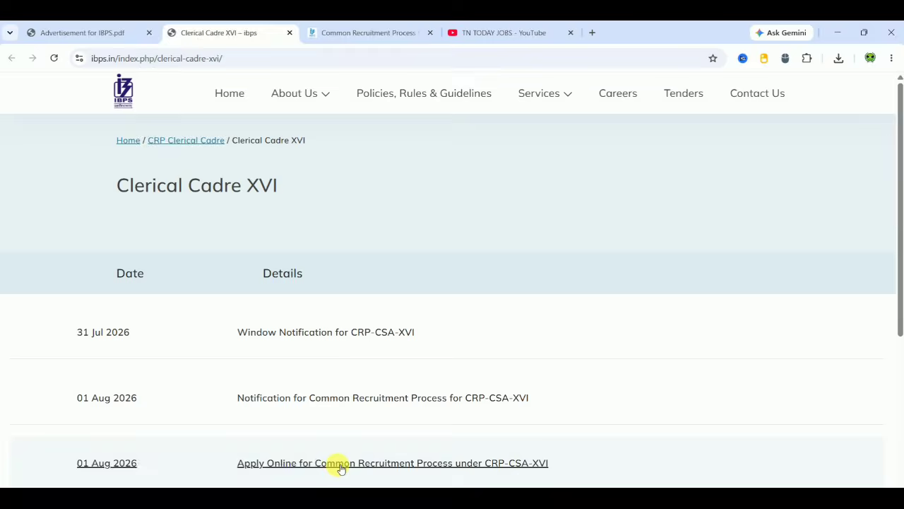
click(379, 33)
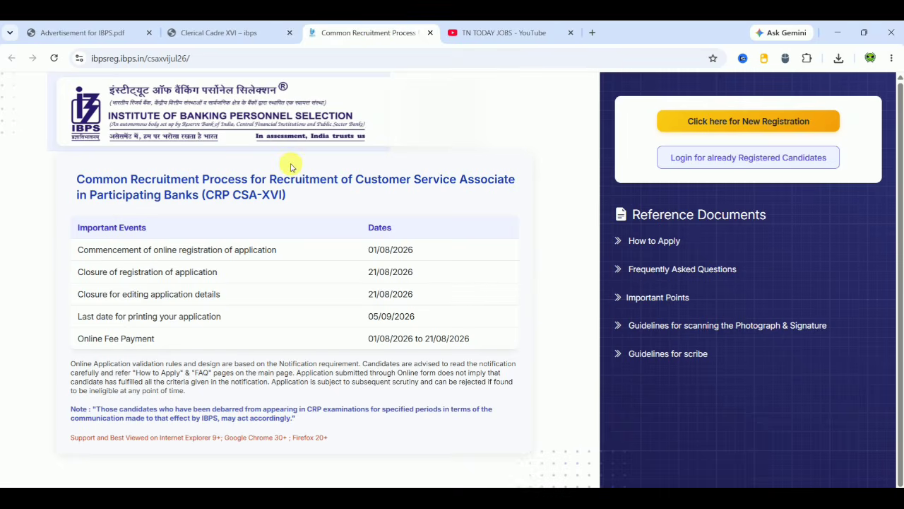
click(754, 122)
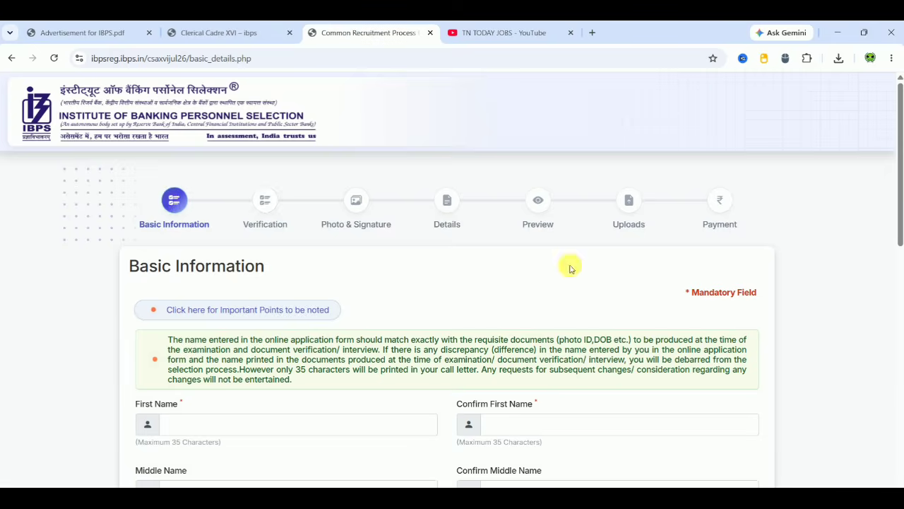
- Enter the applicant's first name and confirm it so it validates
click(846, 274)
scroll(846, 274, down, 4)
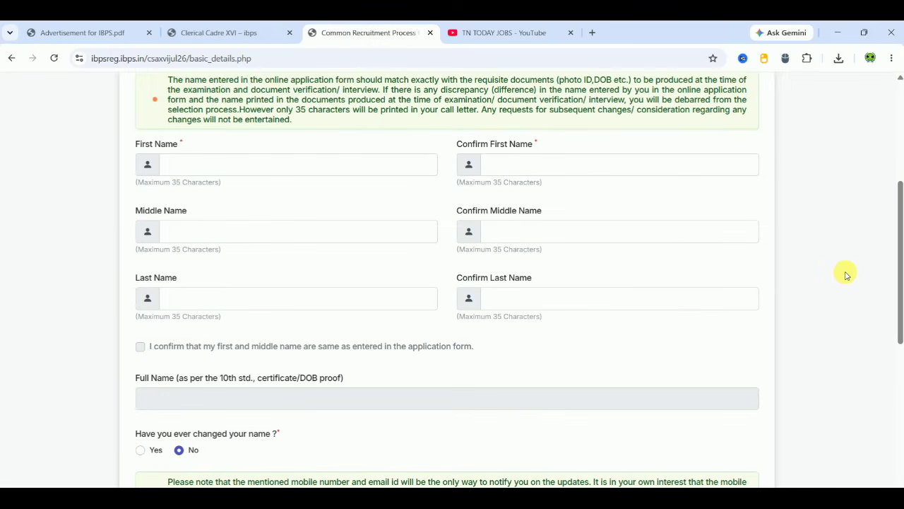
click(289, 167)
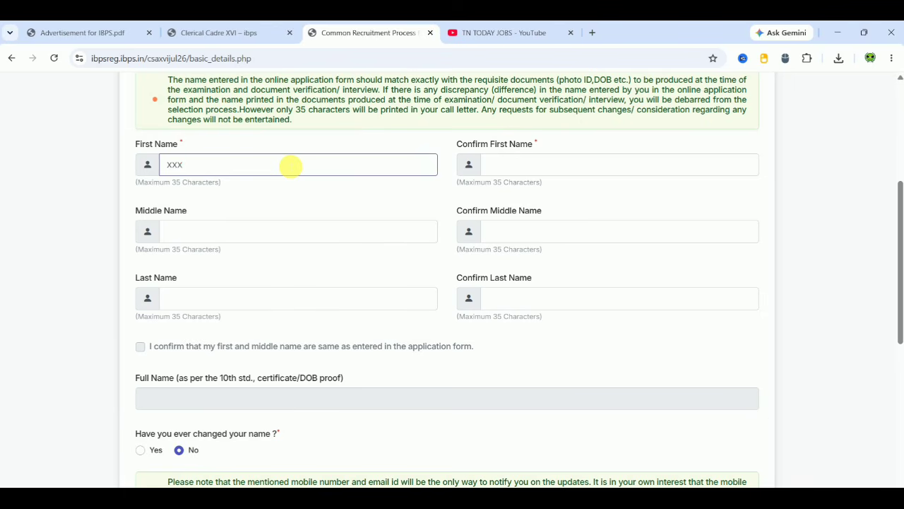
text(xxx)
click(509, 164)
text(x)
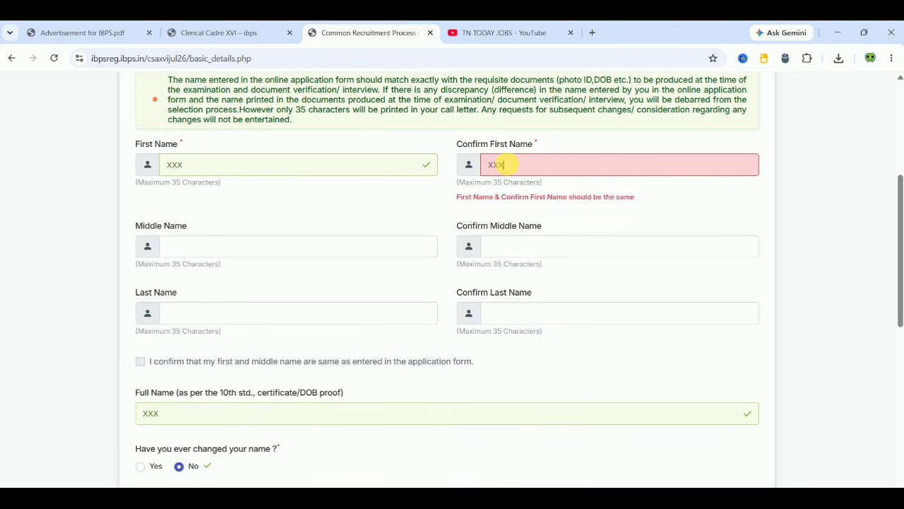
click(774, 221)
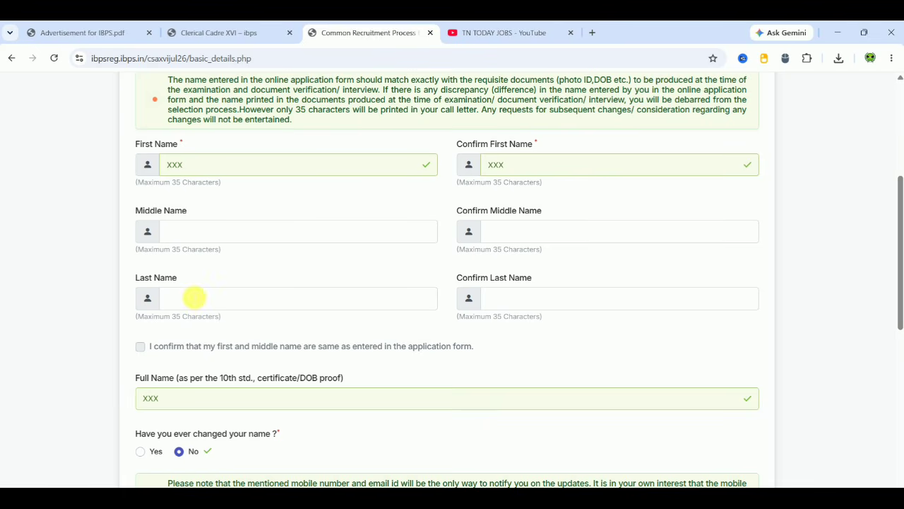
- Enter and confirm the applicant's last name, then review the rest of the form
click(193, 299)
text(x)
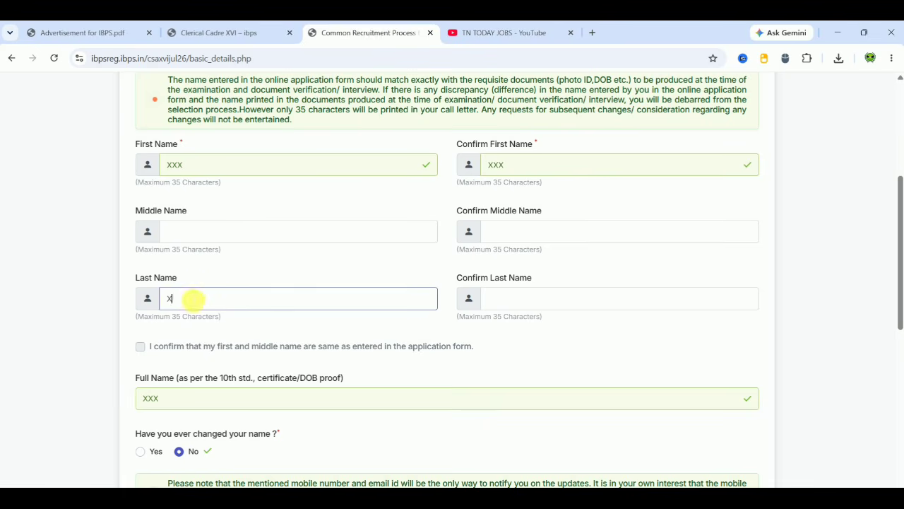
click(500, 298)
text(x)
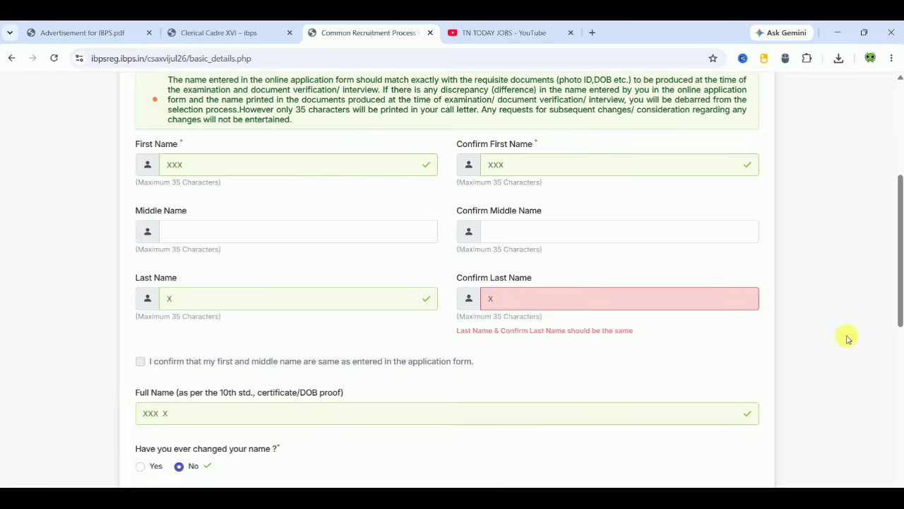
click(863, 357)
scroll(863, 357, down, 1)
scroll(847, 347, down, 2)
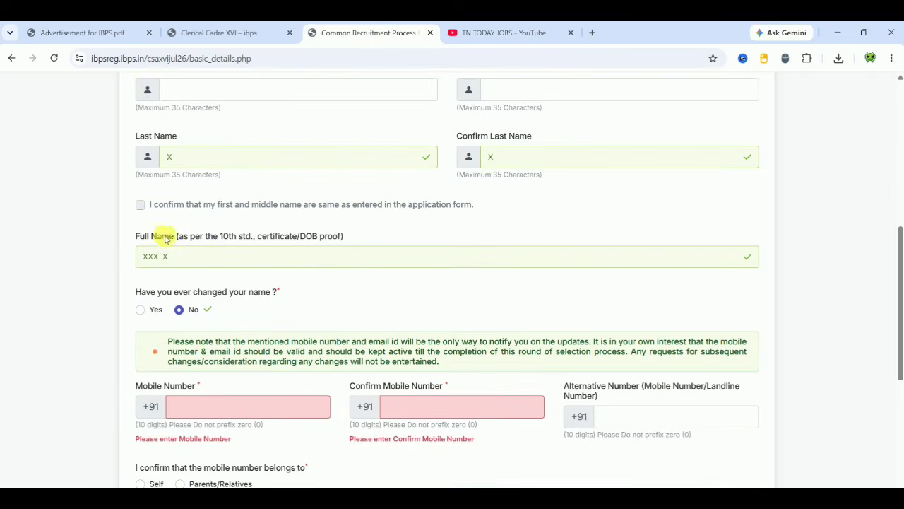
scroll(94, 253, down, 3)
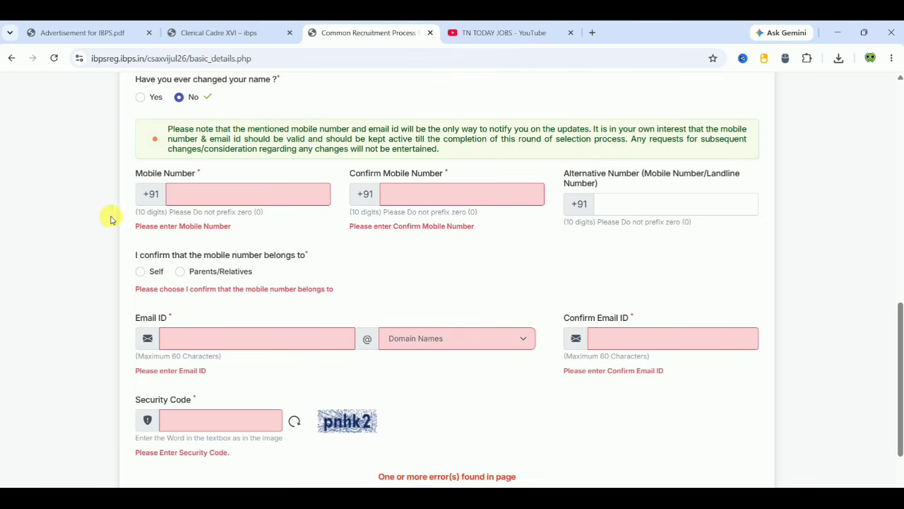
scroll(107, 224, down, 1)
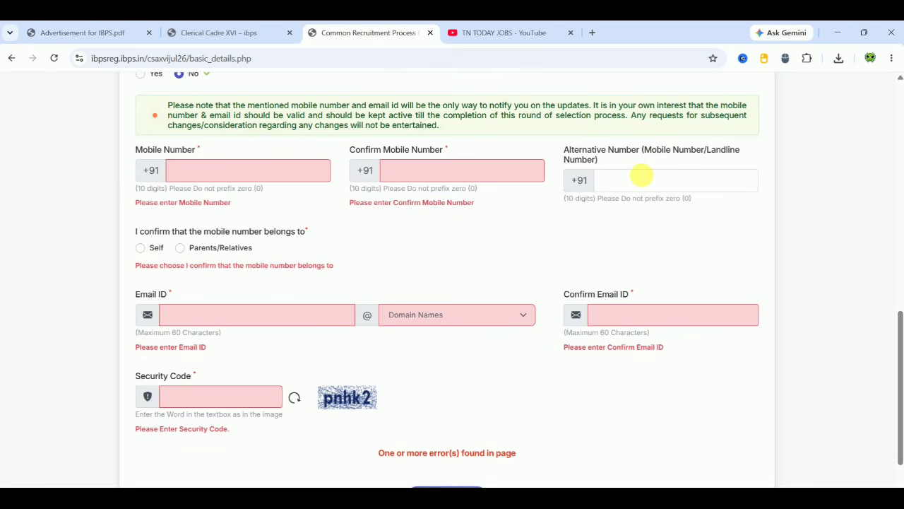
- Declare the mobile number as your own, and enter and confirm the gmail.com email address
click(141, 249)
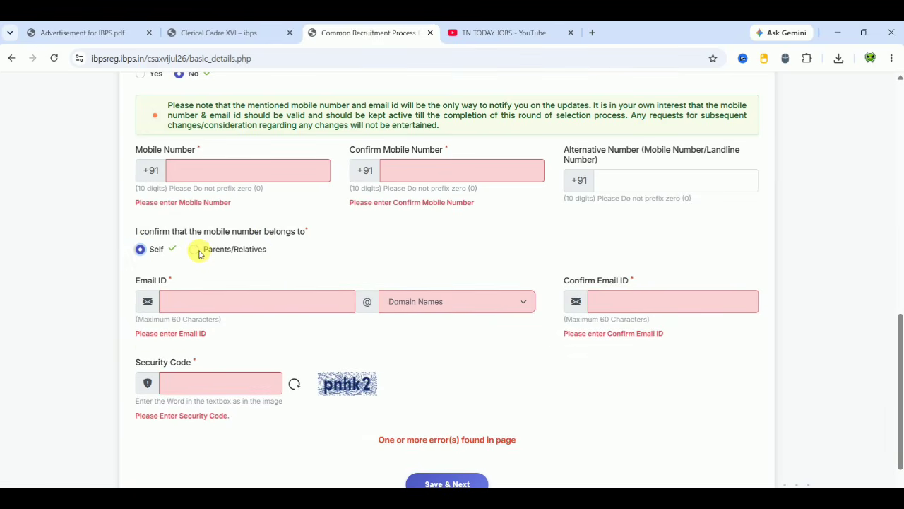
click(174, 302)
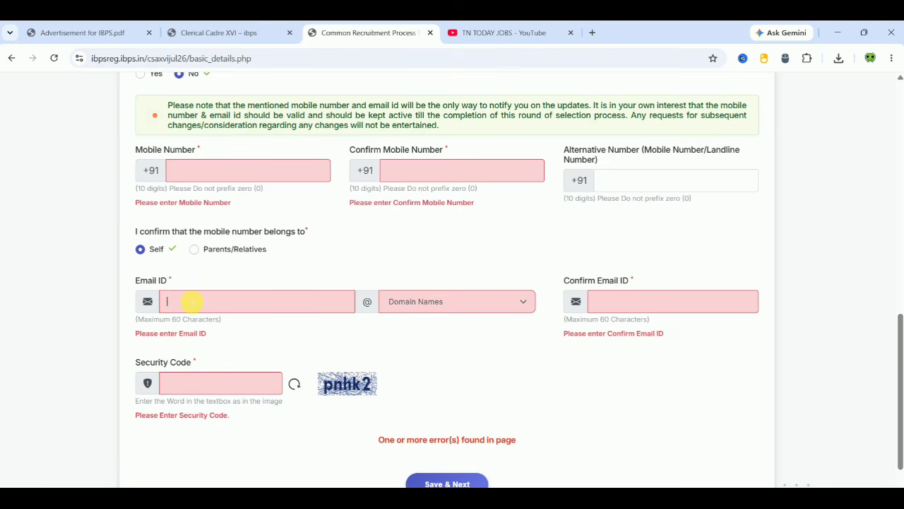
scroll(440, 356, down, 1)
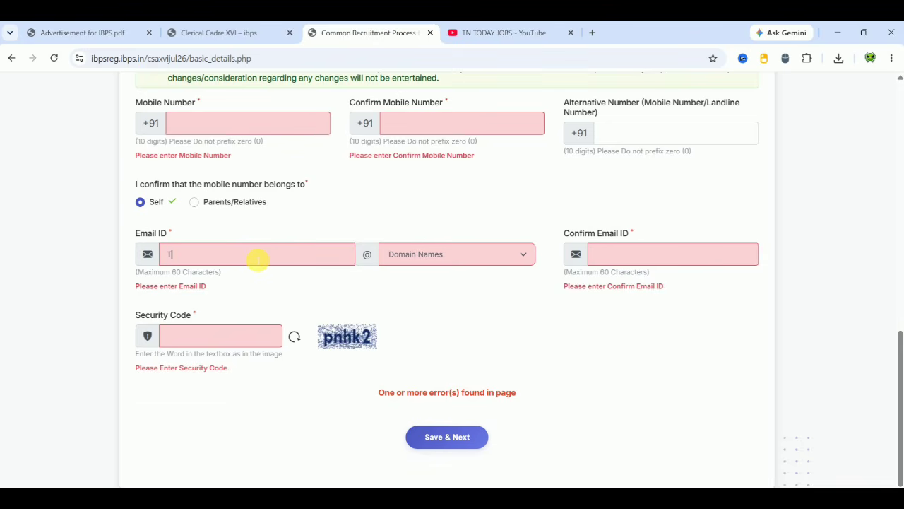
text(A)
key(BackSpace)
key(BackSpace)
text(TNT)
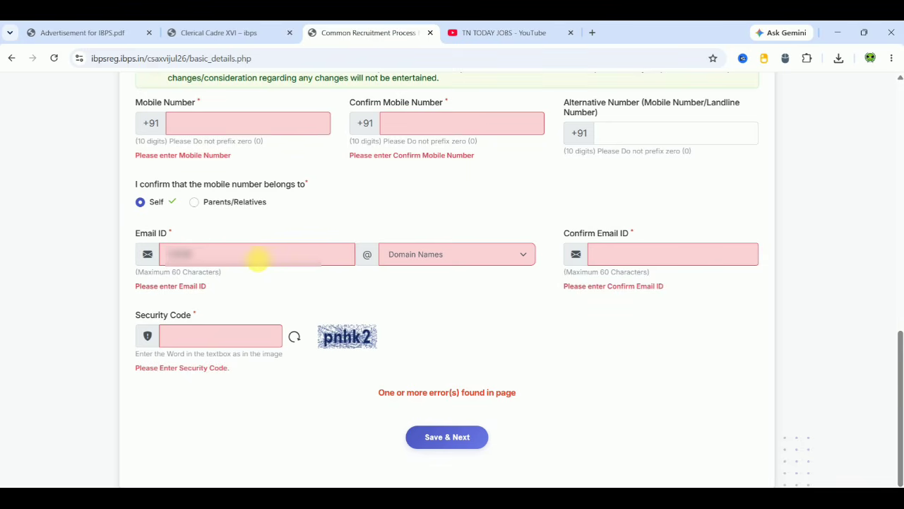
text(D)
click(439, 262)
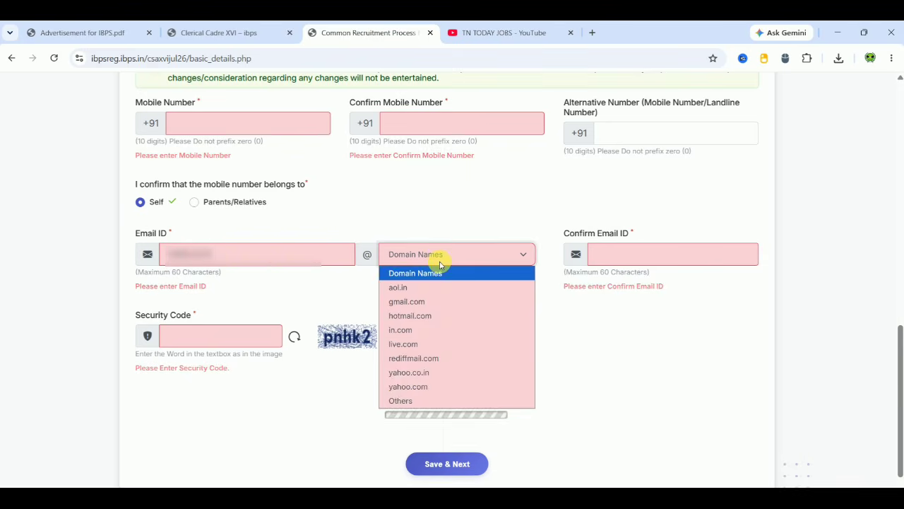
click(419, 302)
click(640, 258)
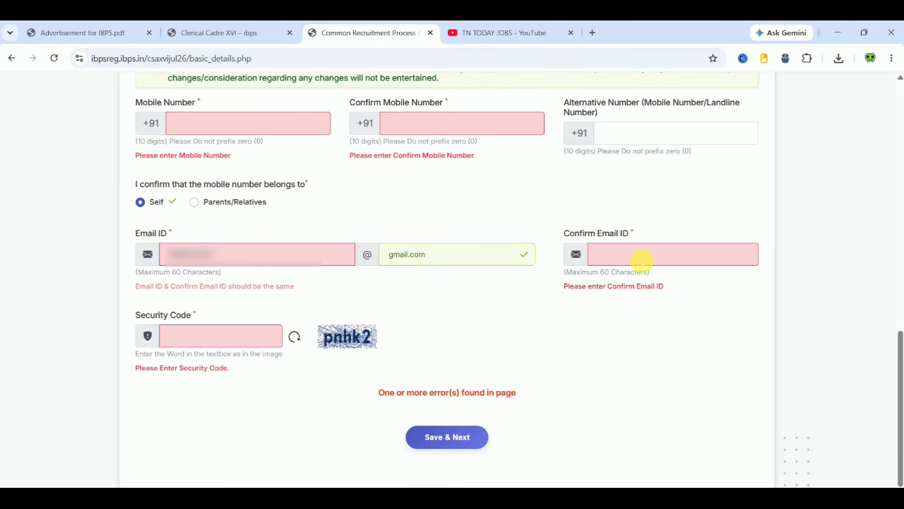
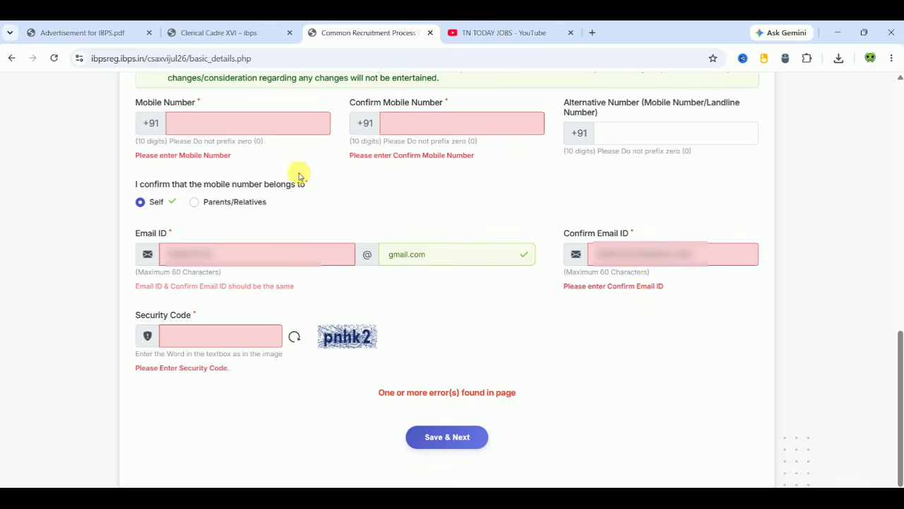
- Enter and confirm the mobile number, then fill in the security code from the image
click(269, 125)
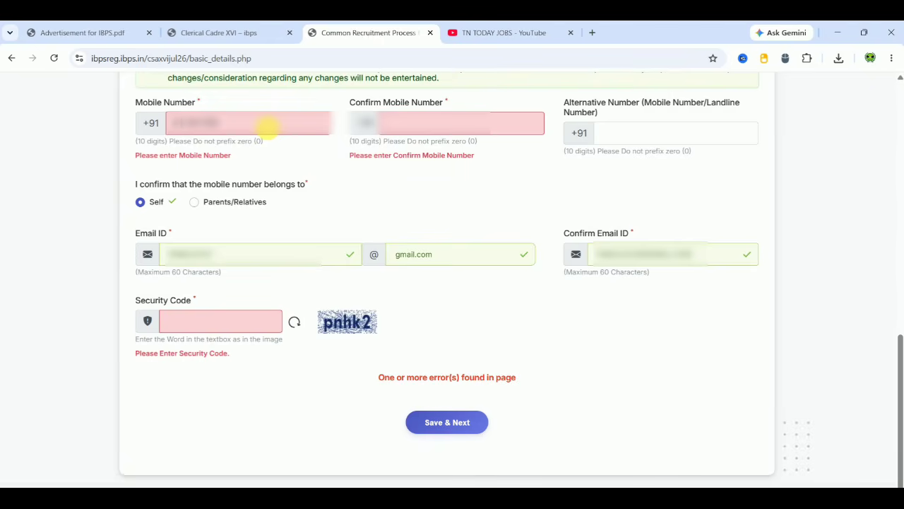
click(412, 122)
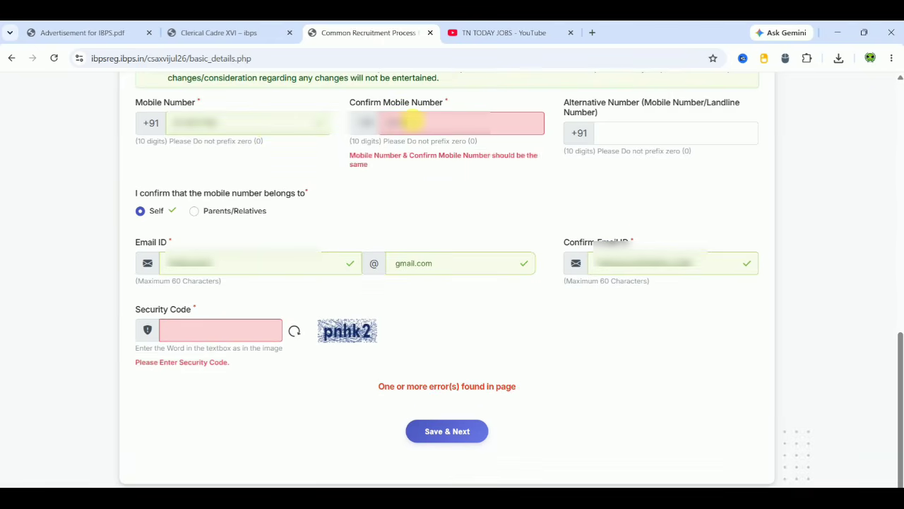
click(460, 214)
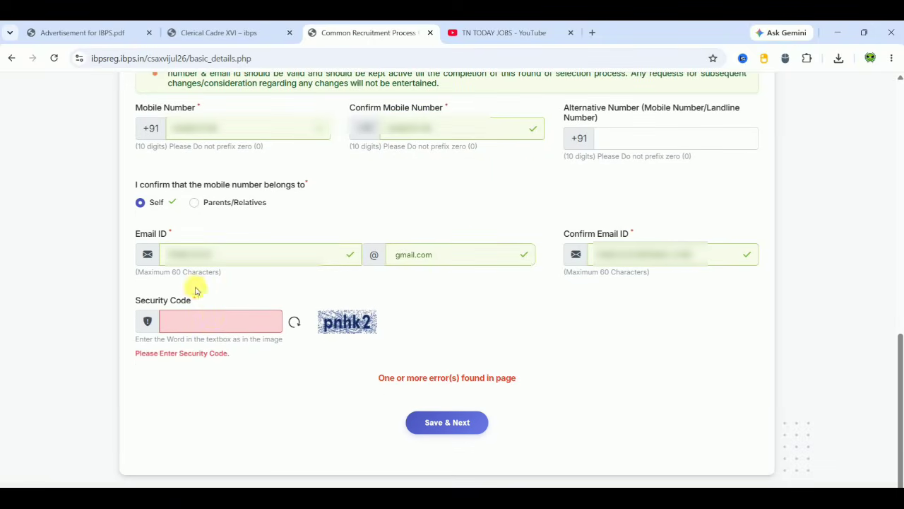
click(201, 323)
text(pnhk2)
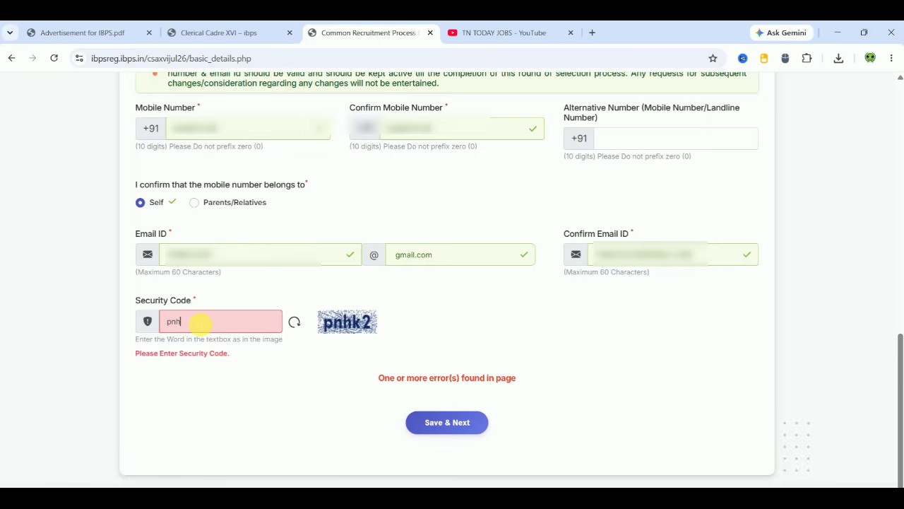
click(272, 420)
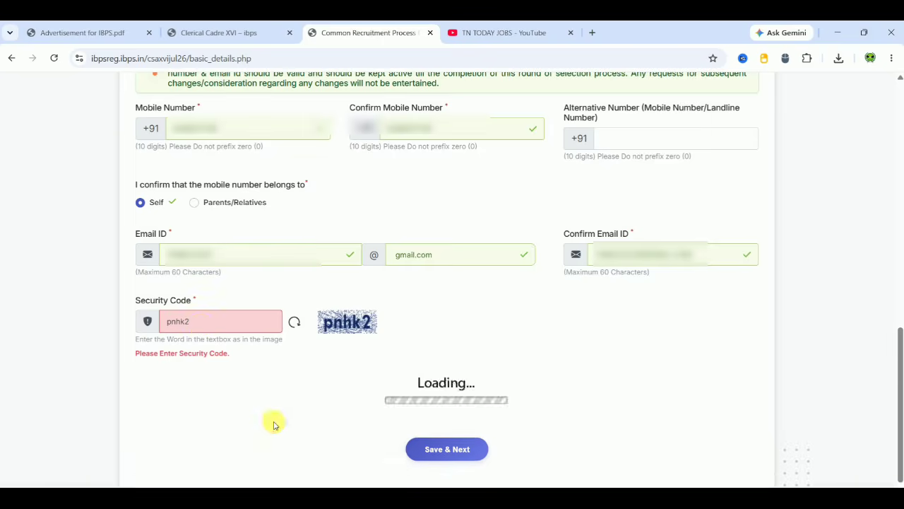
- Save and confirm the basic details, then request the mobile OTP, dismissing the captcha reminder
click(461, 433)
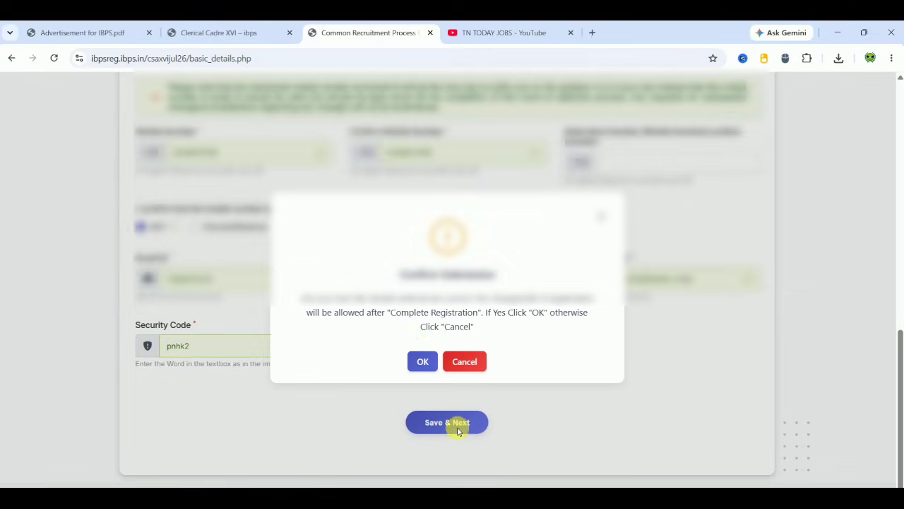
click(423, 359)
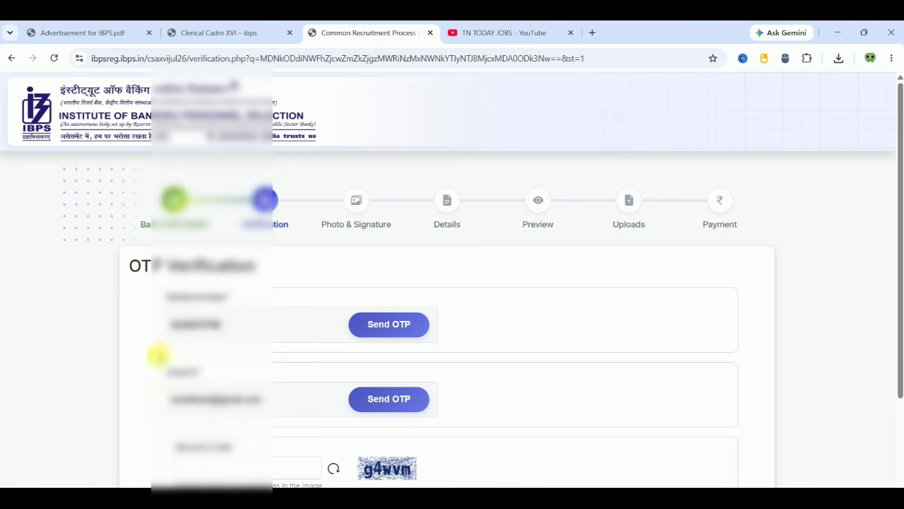
click(401, 327)
click(402, 328)
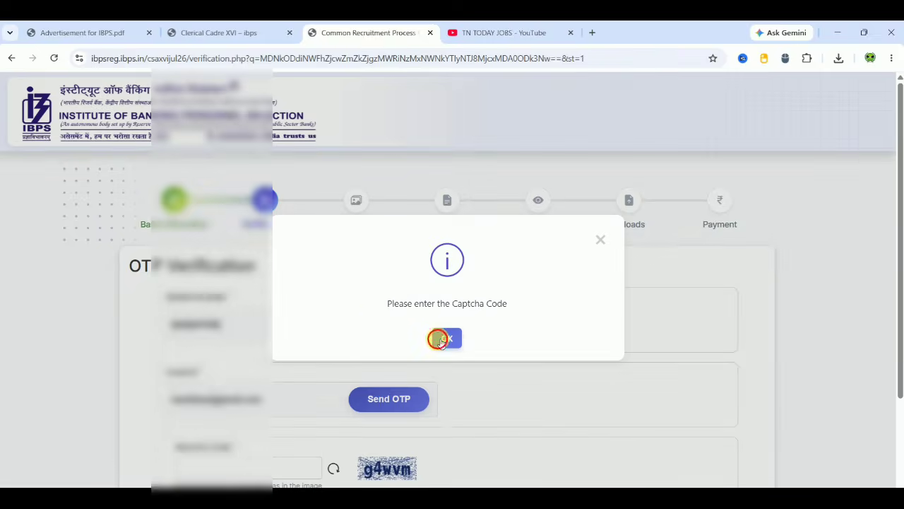
click(438, 339)
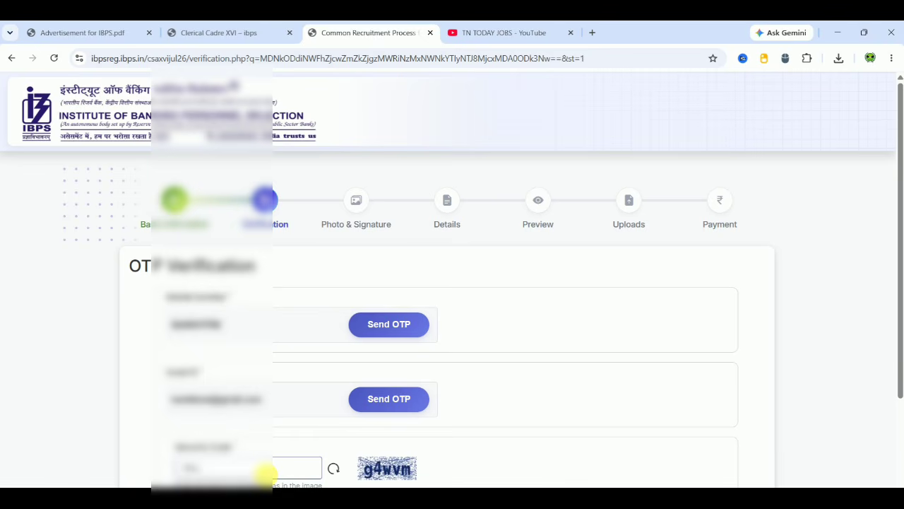
click(406, 327)
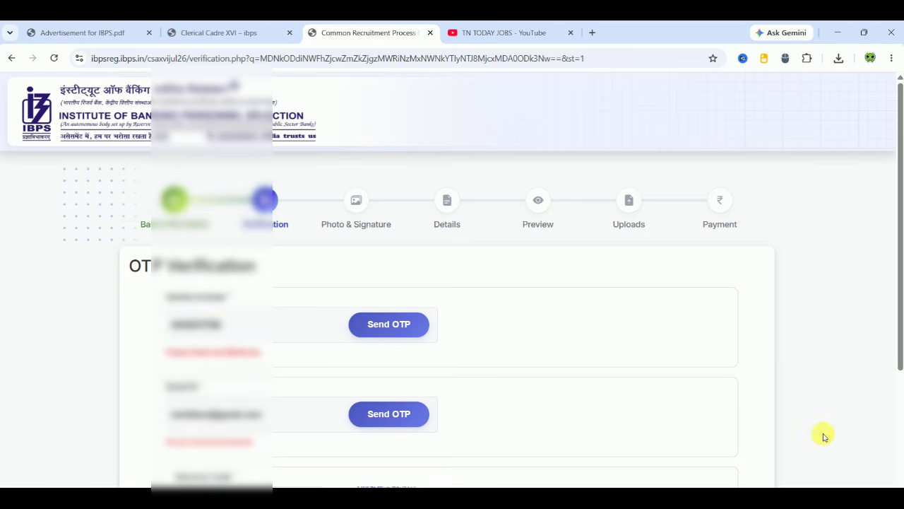
scroll(823, 436, down, 3)
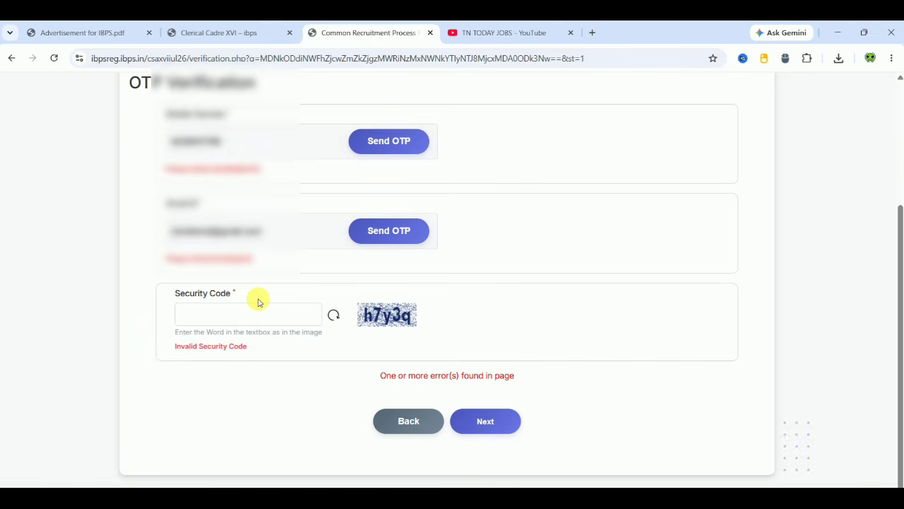
- Enter the security code, verify the mobile and email OTPs, and proceed to Photo & Signature
click(251, 318)
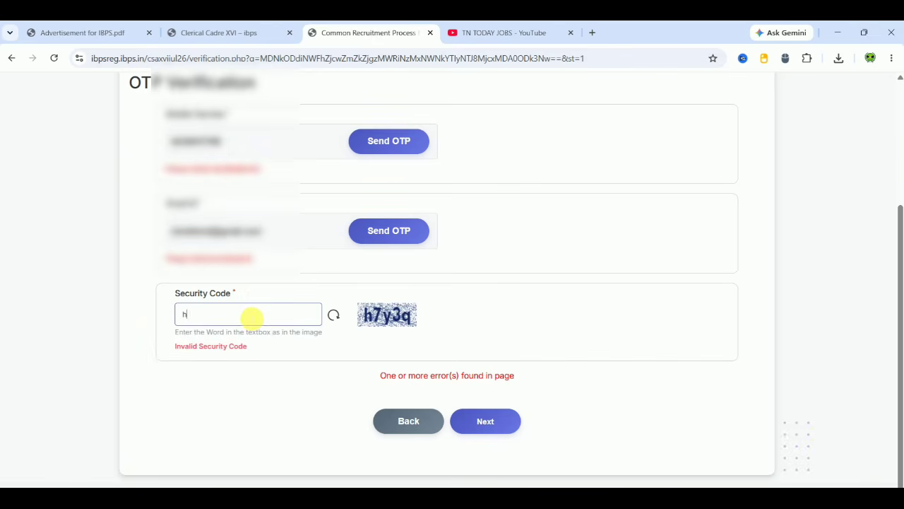
text(h7y3q)
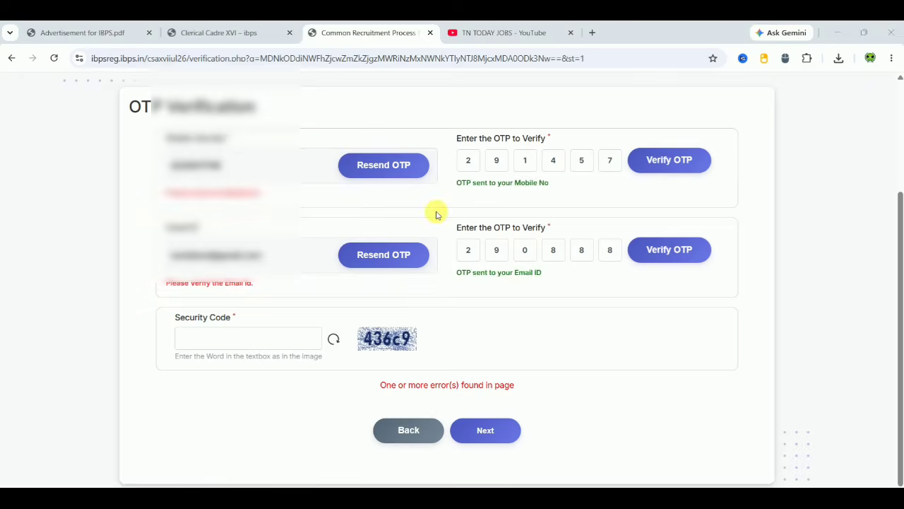
click(683, 162)
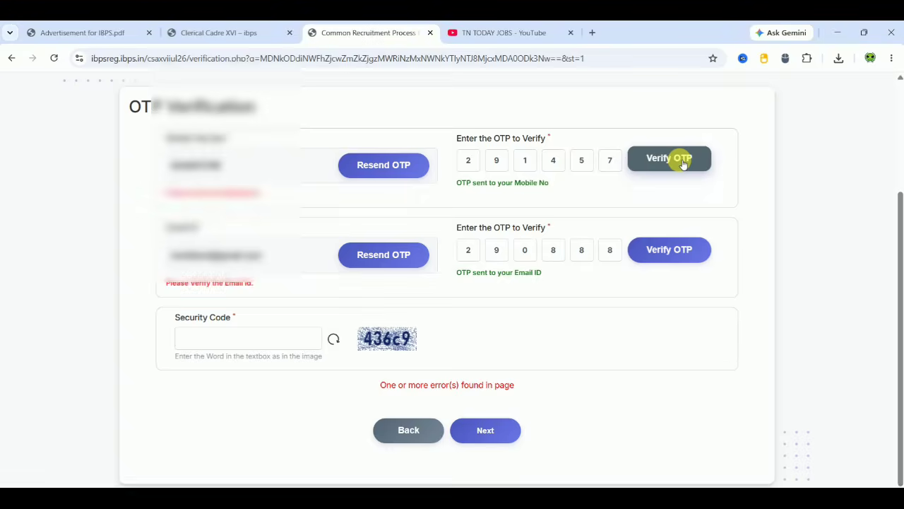
click(674, 239)
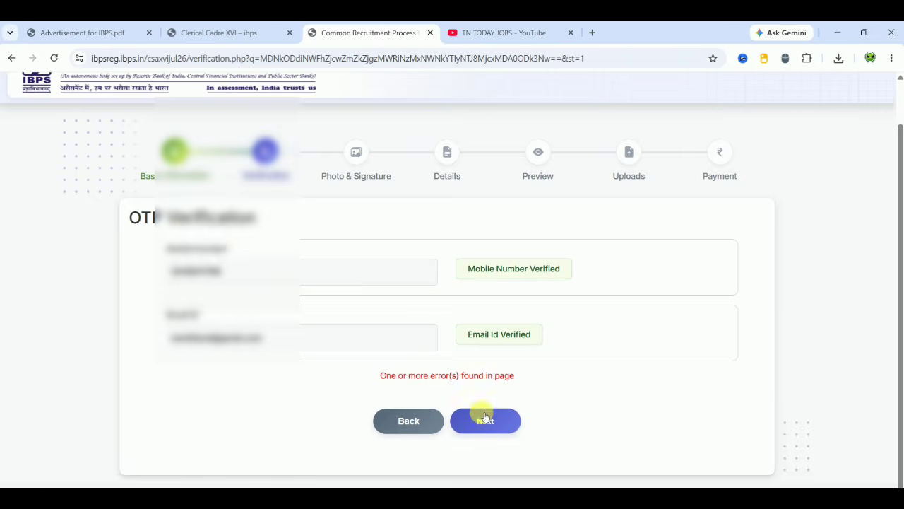
click(474, 424)
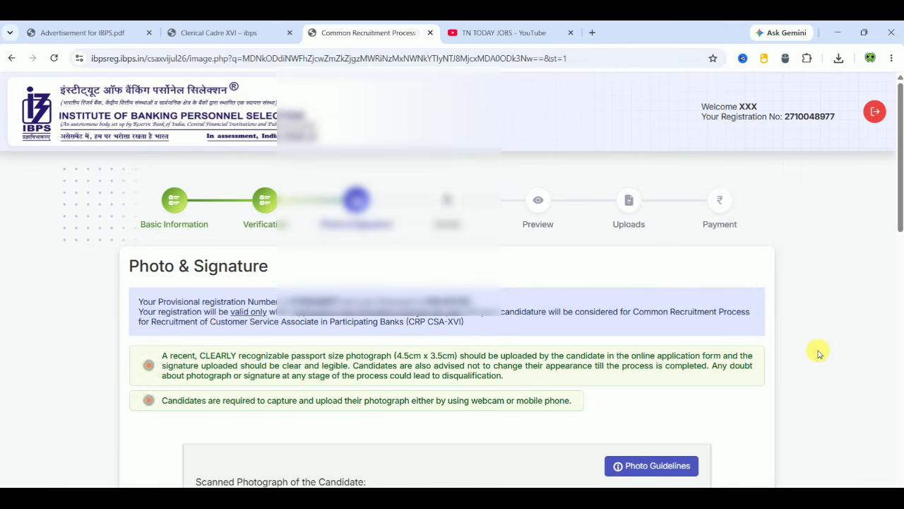
scroll(818, 353, down, 3)
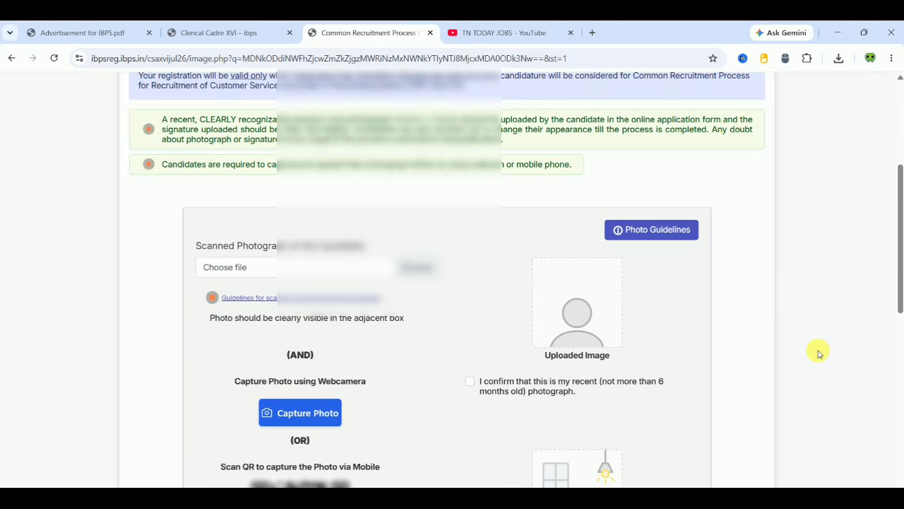
scroll(818, 353, down, 1)
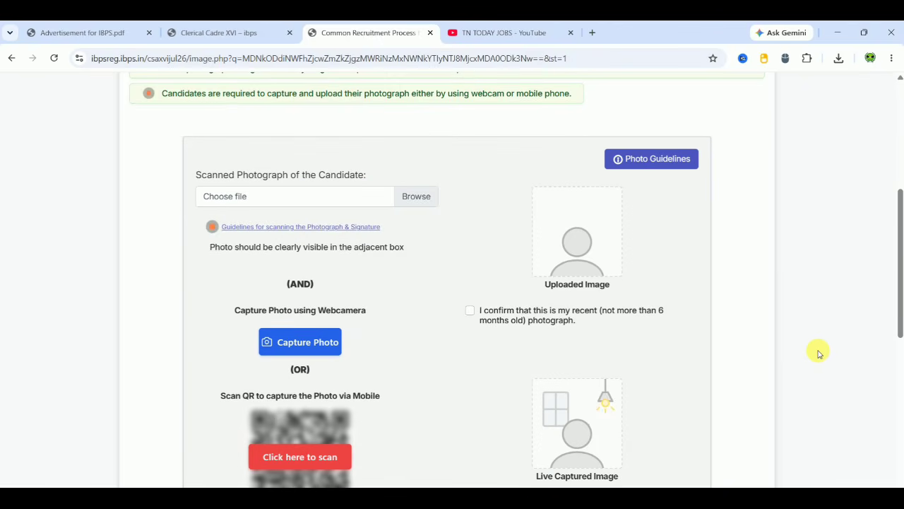
click(679, 158)
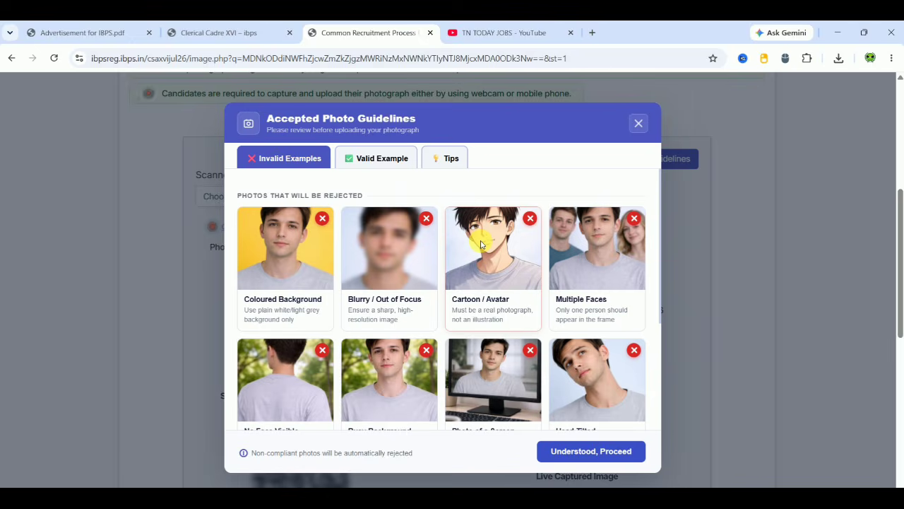
click(401, 158)
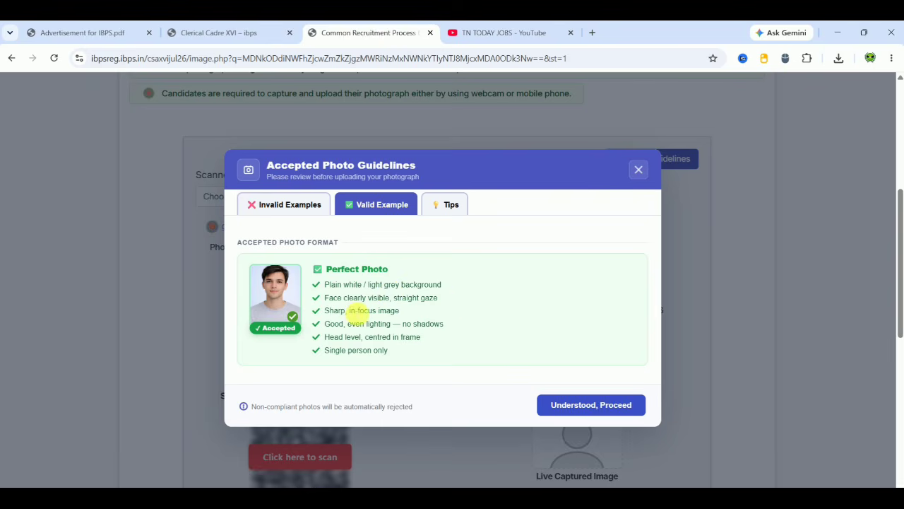
click(633, 401)
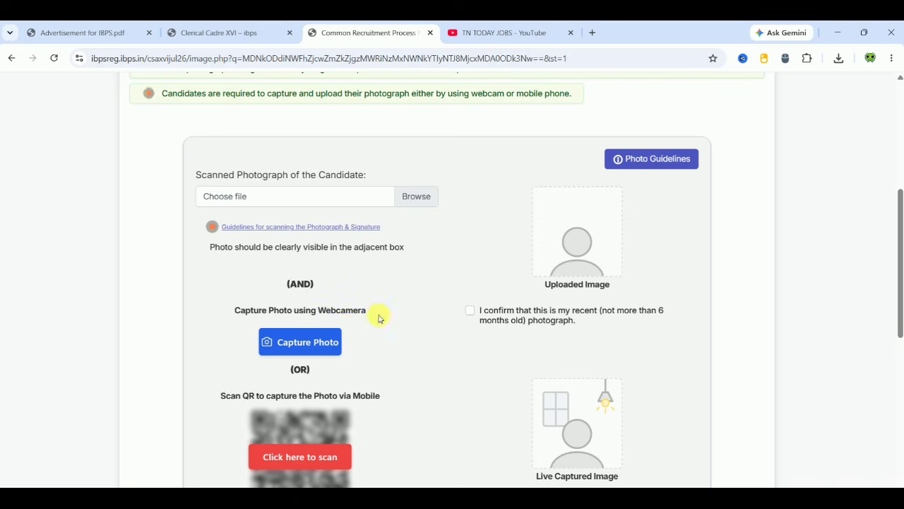
- Show the photo-capture QR code, confirm the photo is under 6 months old, and accept the signature declaration
scroll(789, 382, down, 1)
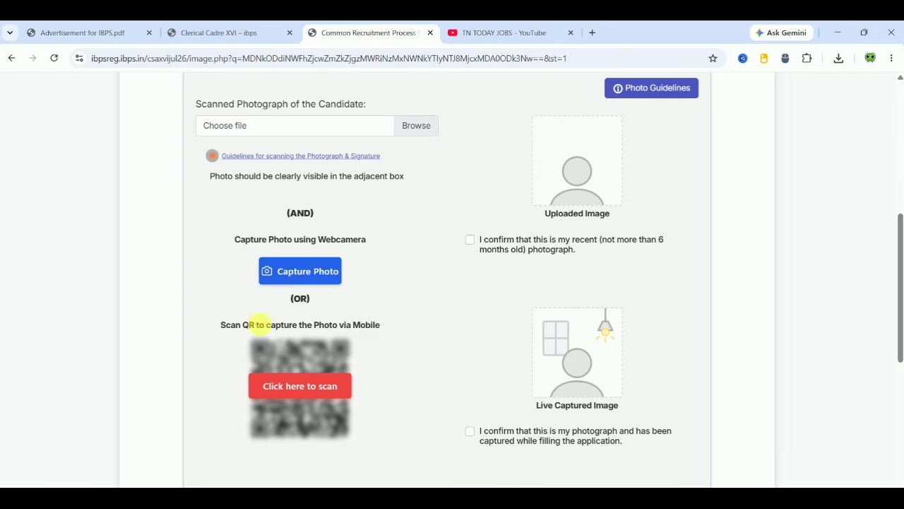
click(311, 385)
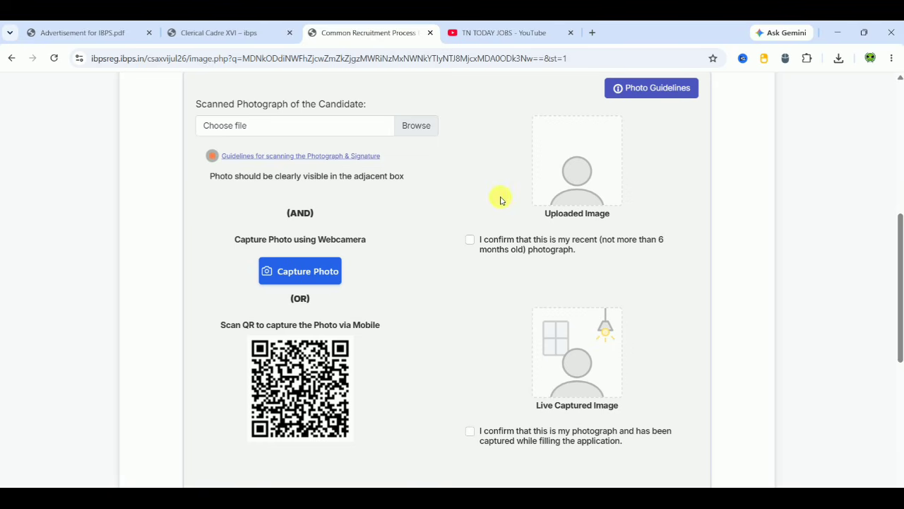
click(470, 241)
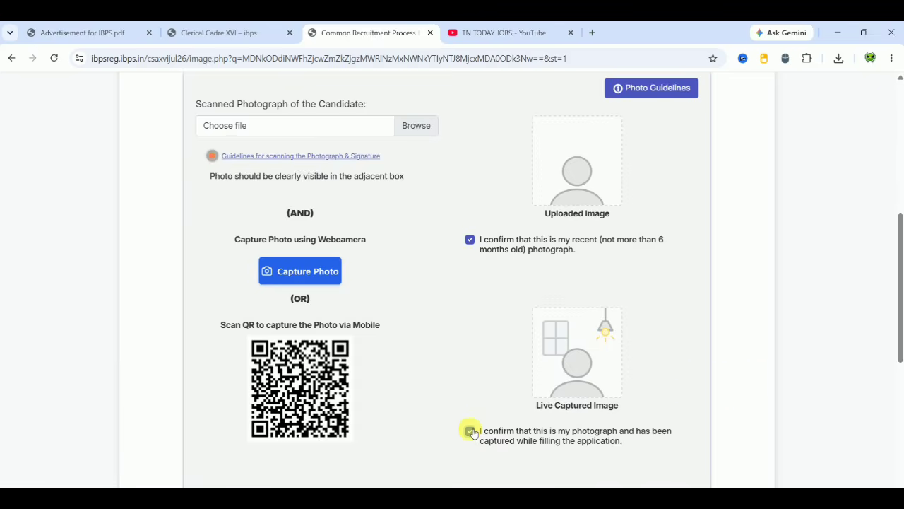
scroll(471, 433, down, 5)
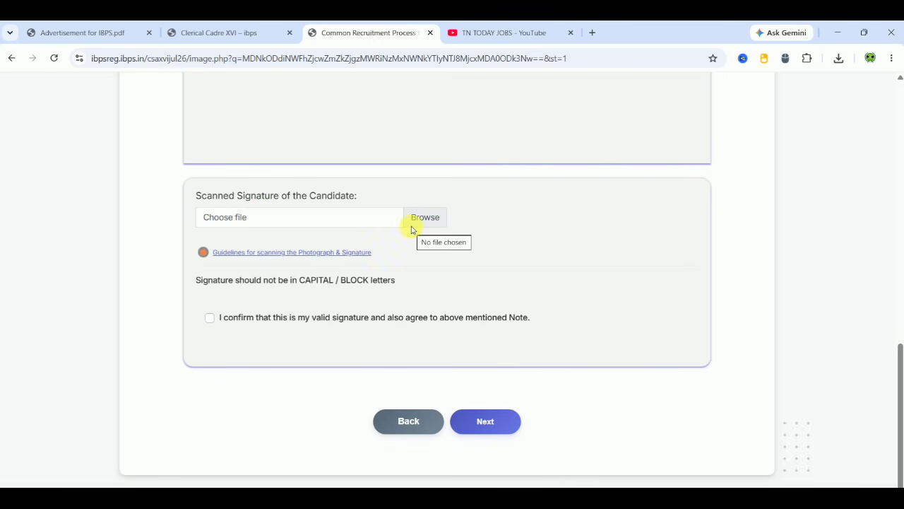
click(210, 319)
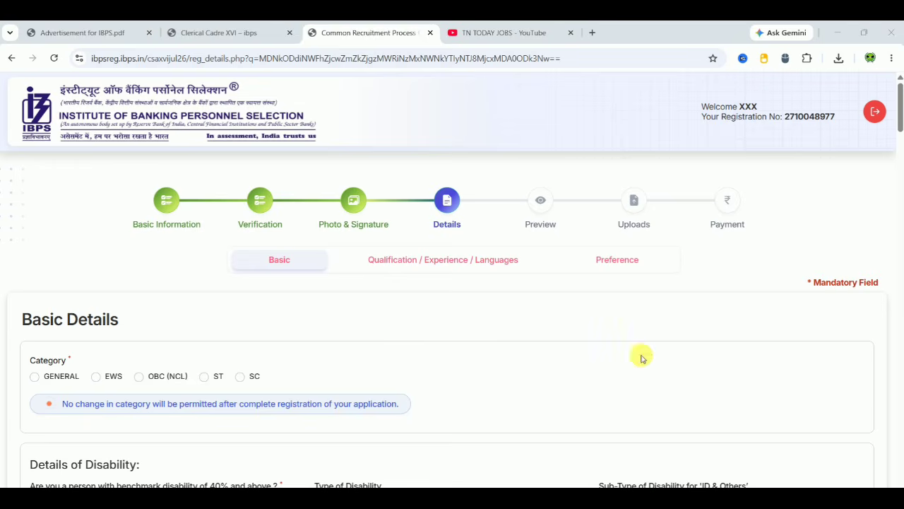
- Choose GENERAL as the category after briefly trying OBC (NCL), and answer No to benchmark disability
scroll(883, 346, down, 3)
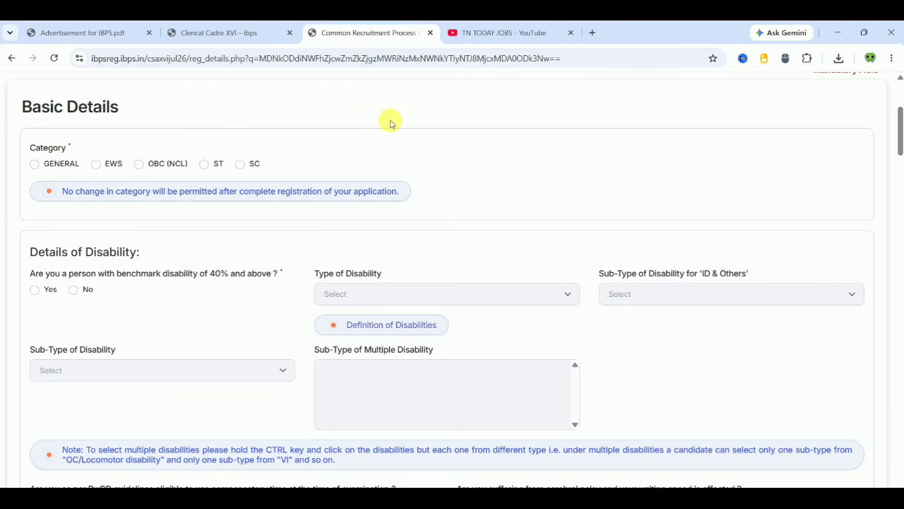
click(35, 165)
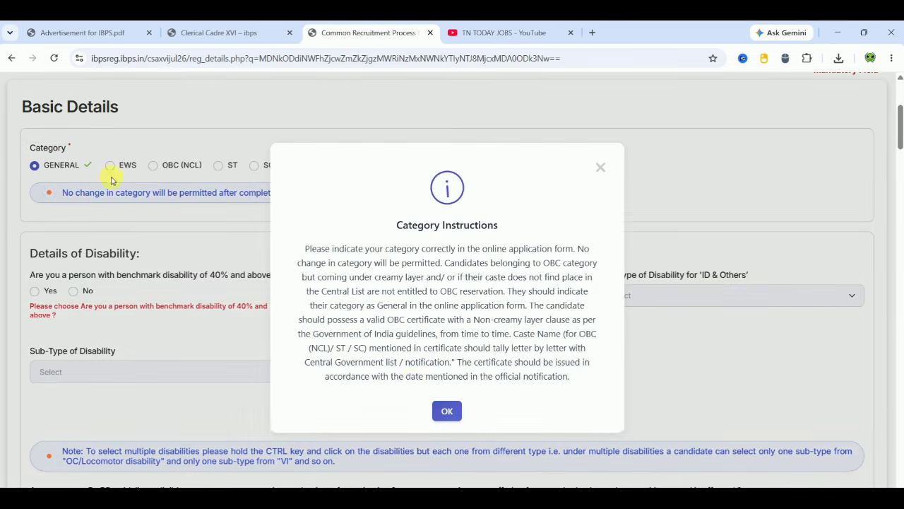
click(447, 411)
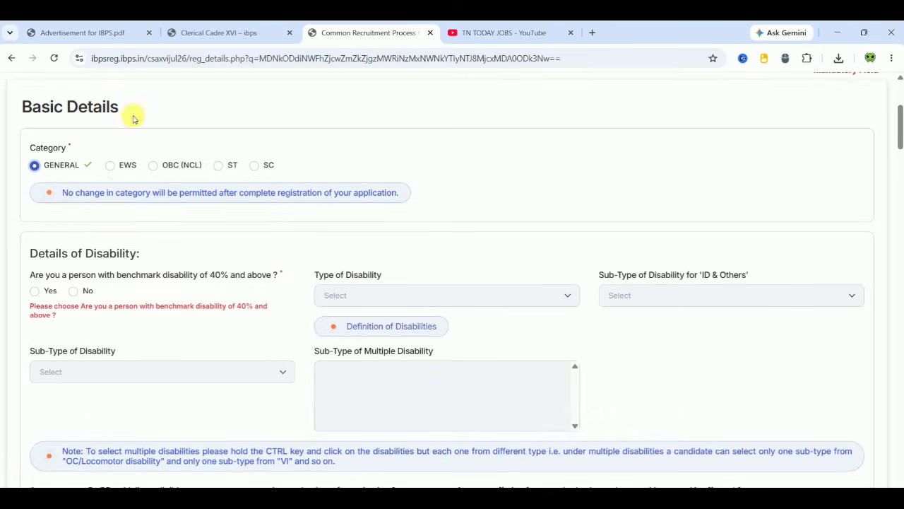
click(155, 171)
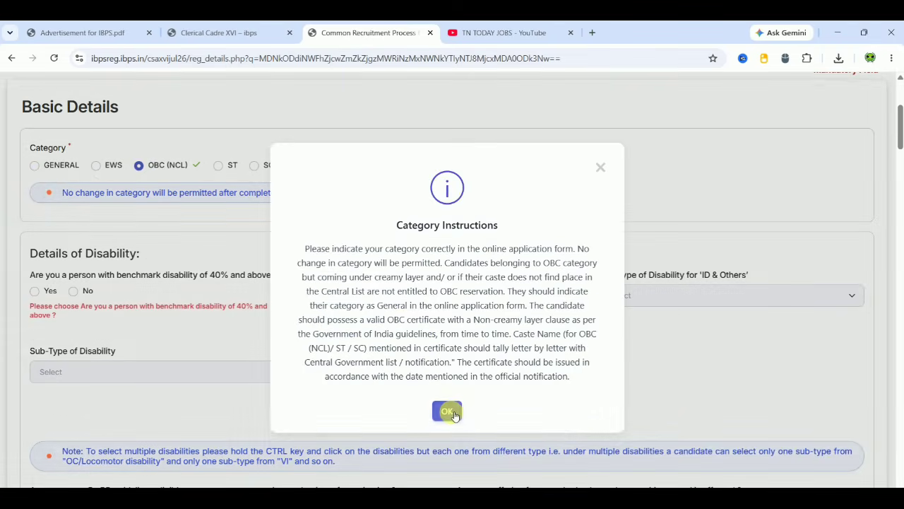
click(450, 413)
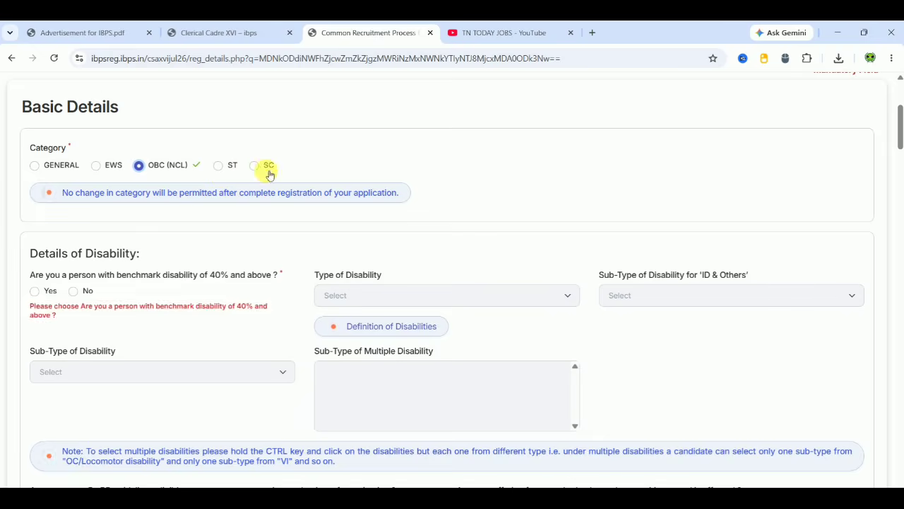
click(35, 164)
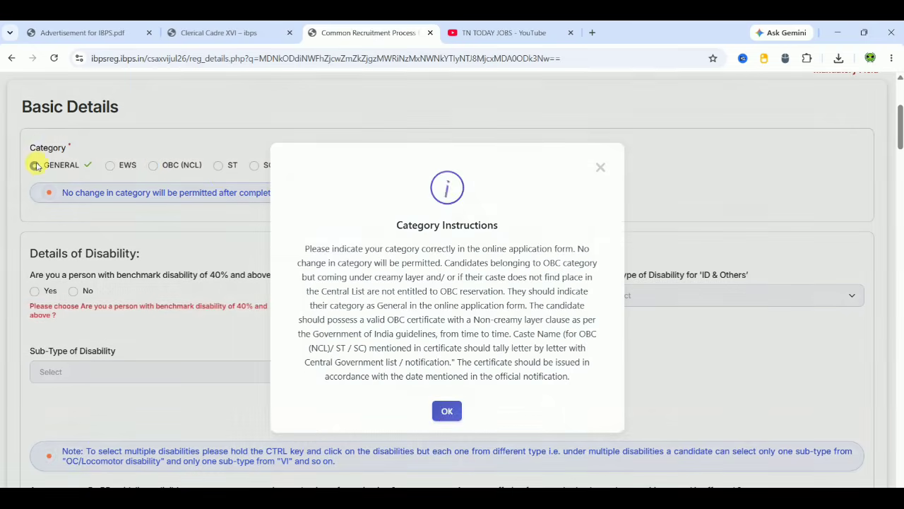
click(446, 411)
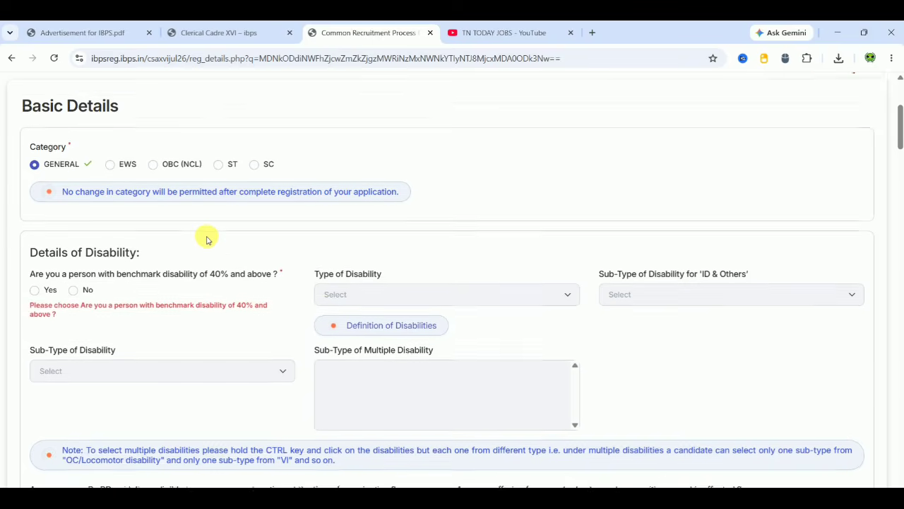
scroll(206, 238, down, 1)
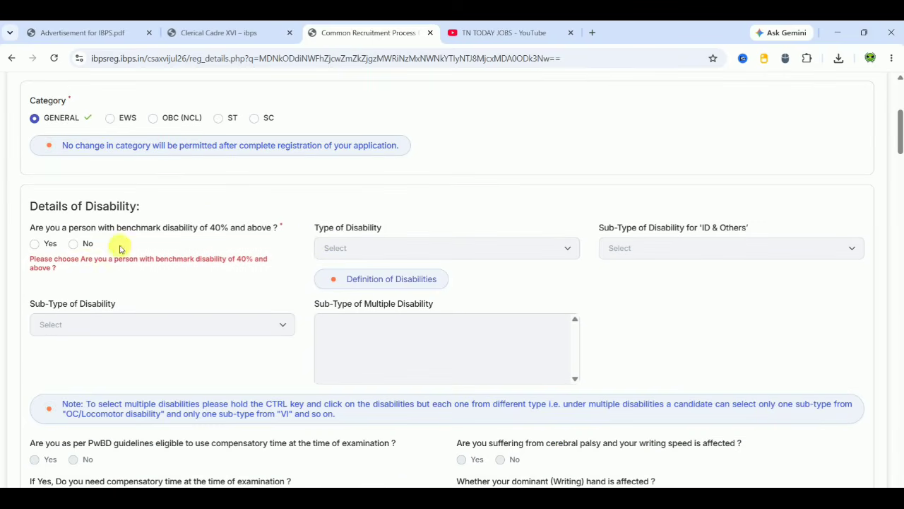
click(74, 244)
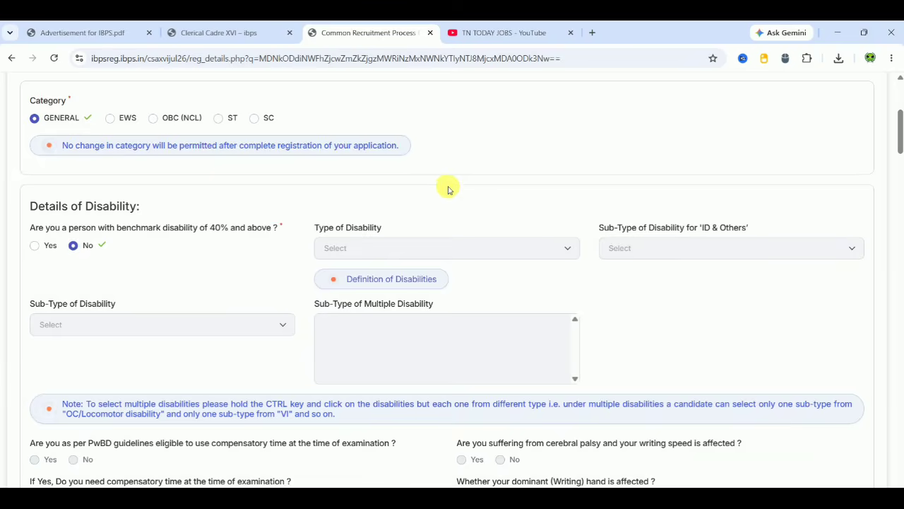
- Mark No for RPwD writing difficulty and religious minority, and pick Hinduism as the religion
scroll(447, 189, down, 4)
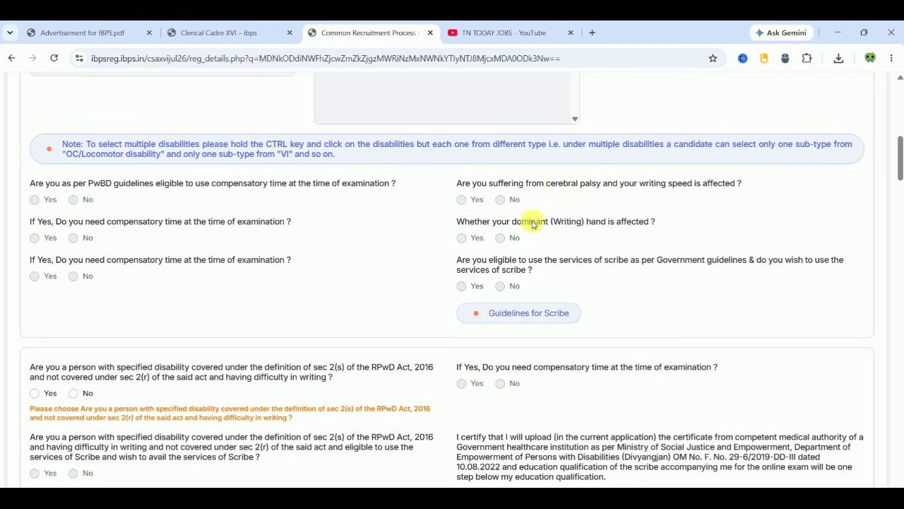
scroll(787, 327, down, 2)
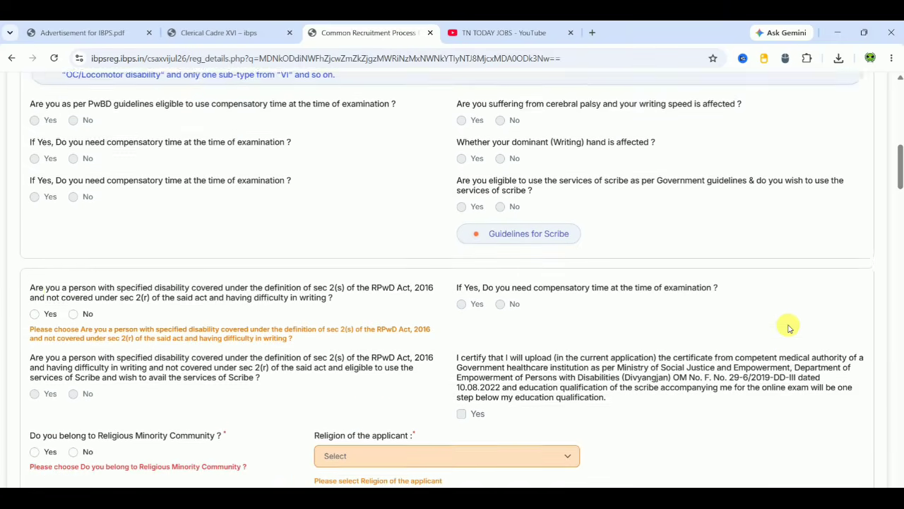
scroll(789, 327, down, 1)
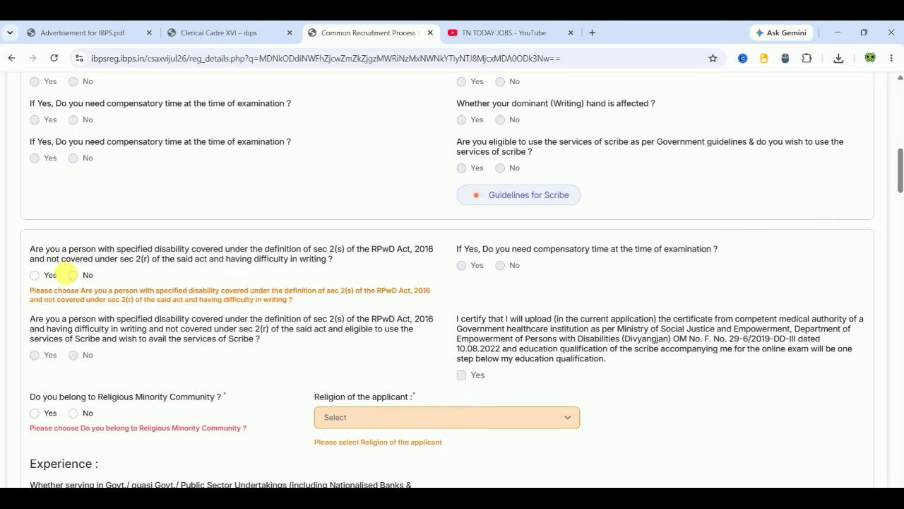
click(73, 274)
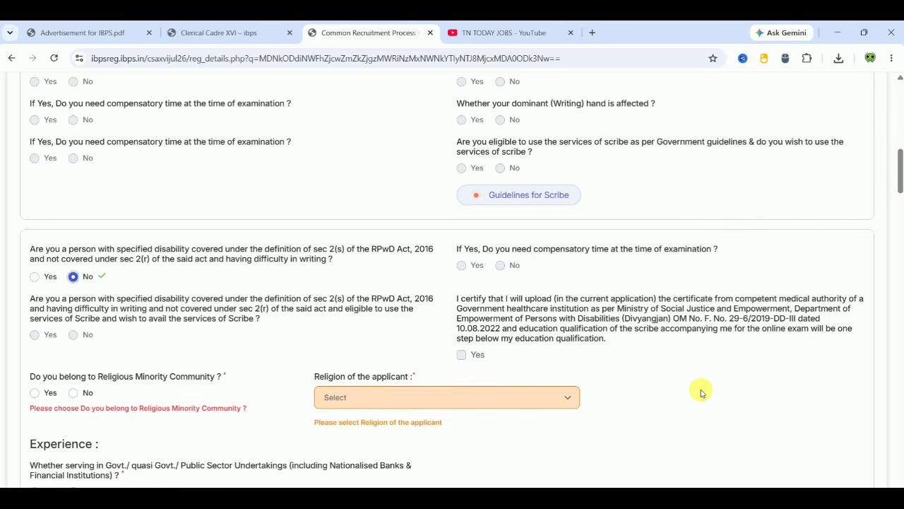
scroll(700, 389, down, 3)
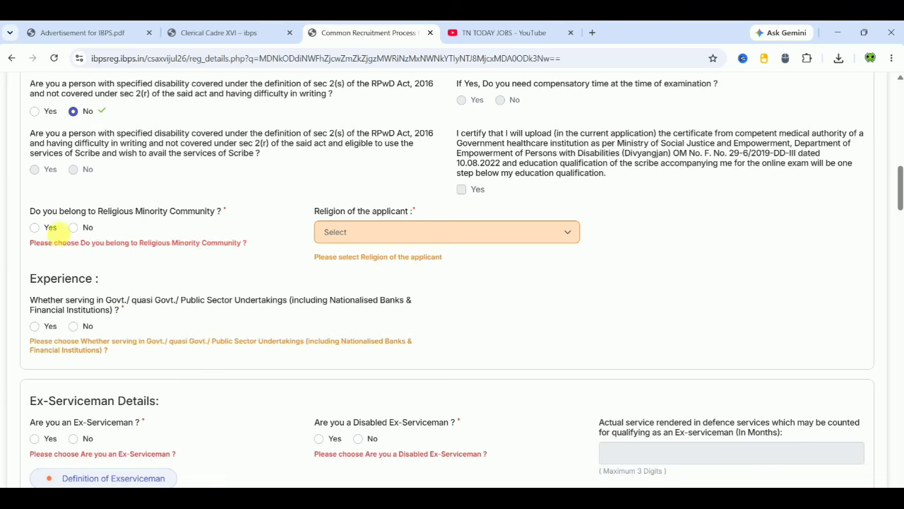
click(76, 234)
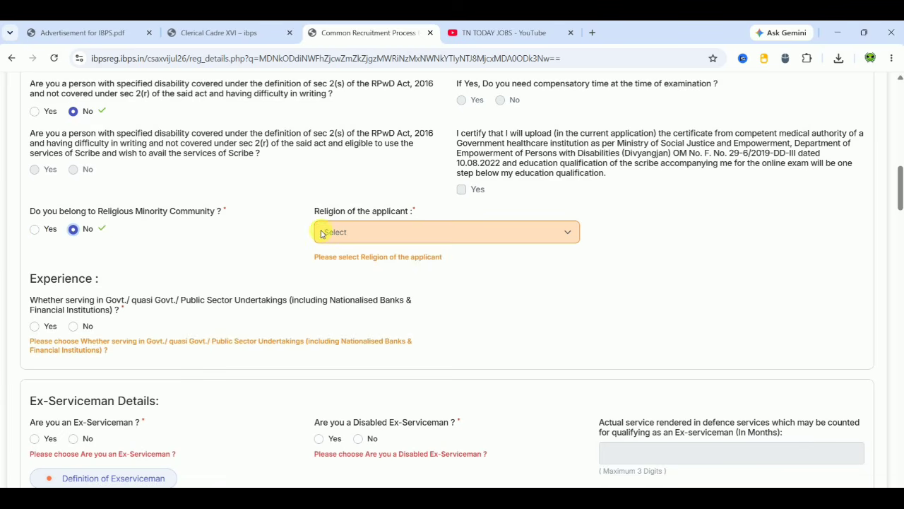
click(341, 234)
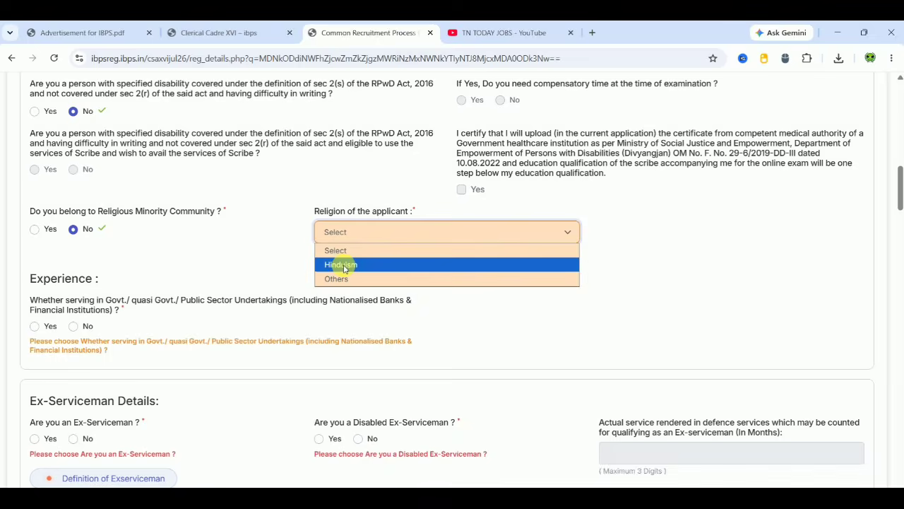
click(342, 264)
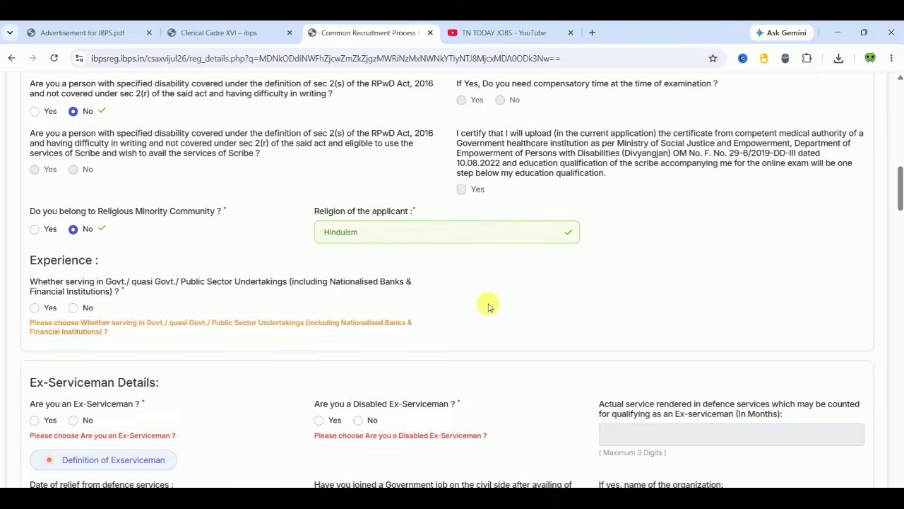
scroll(487, 305, down, 1)
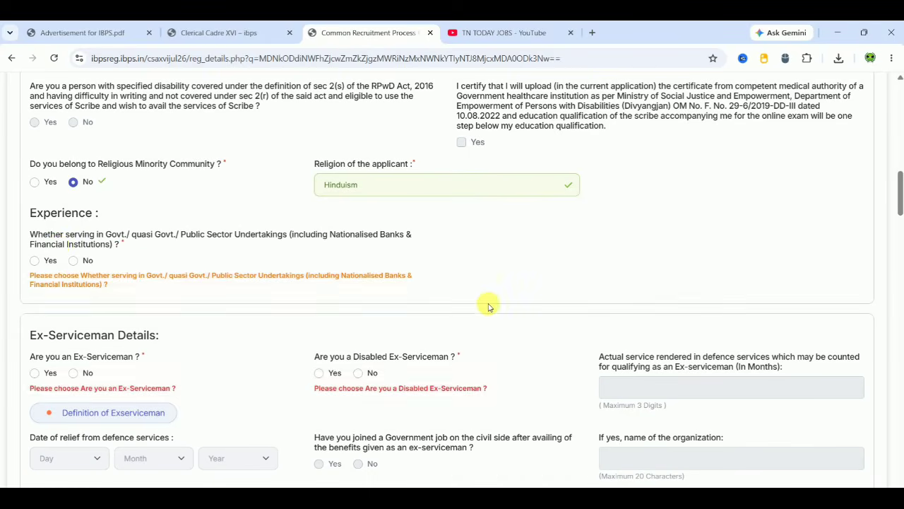
- Mark No for government service, Ex-Serviceman, disabled Ex-Serviceman, dependent of serviceman, and widow relaxation
click(35, 266)
click(89, 265)
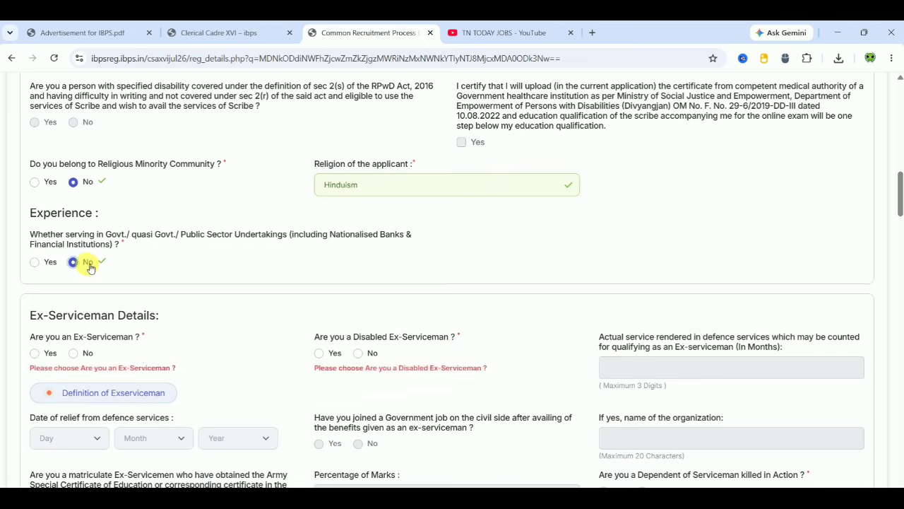
scroll(247, 292, down, 1)
scroll(247, 295, down, 2)
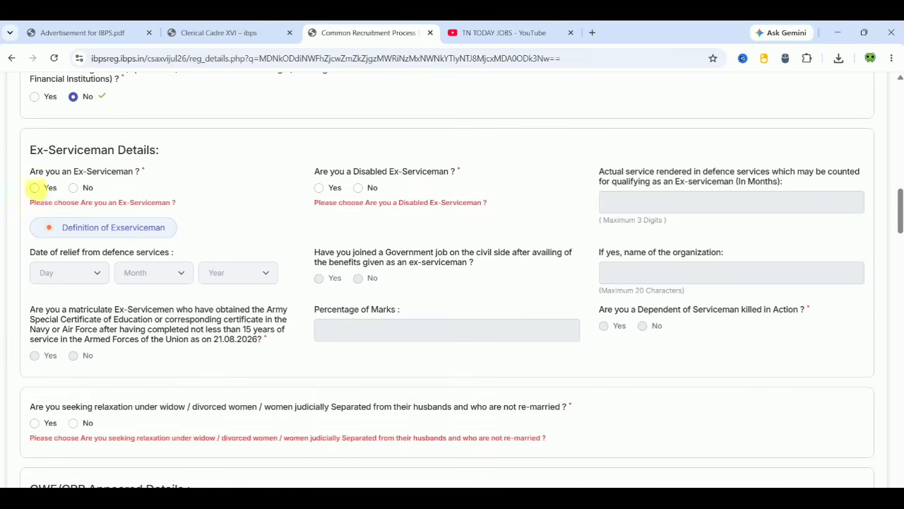
click(74, 187)
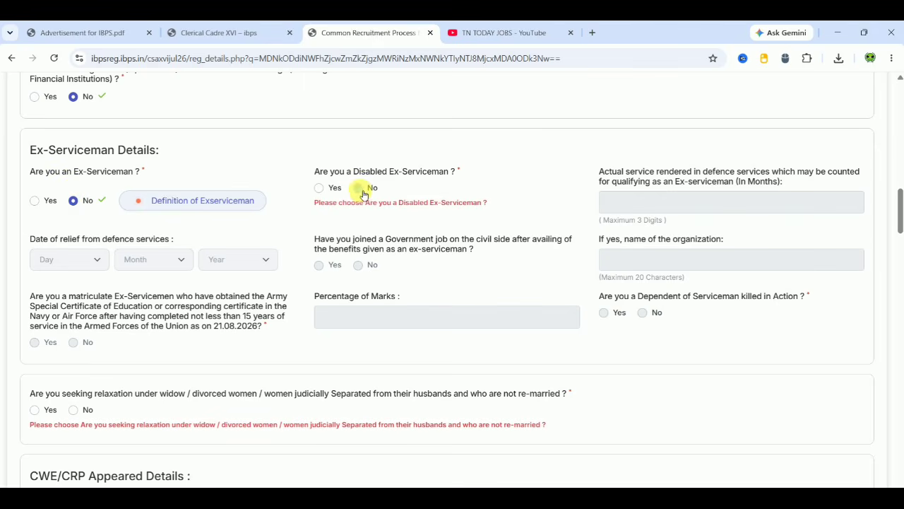
click(359, 191)
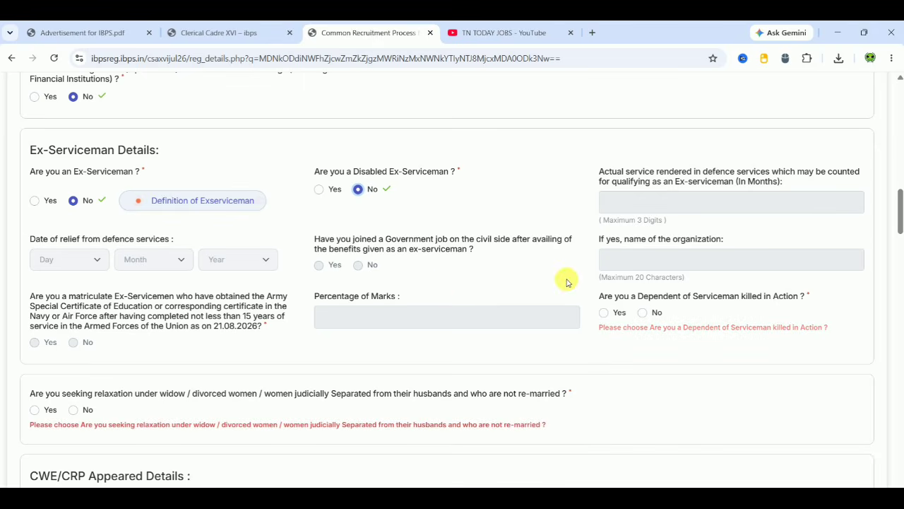
click(643, 314)
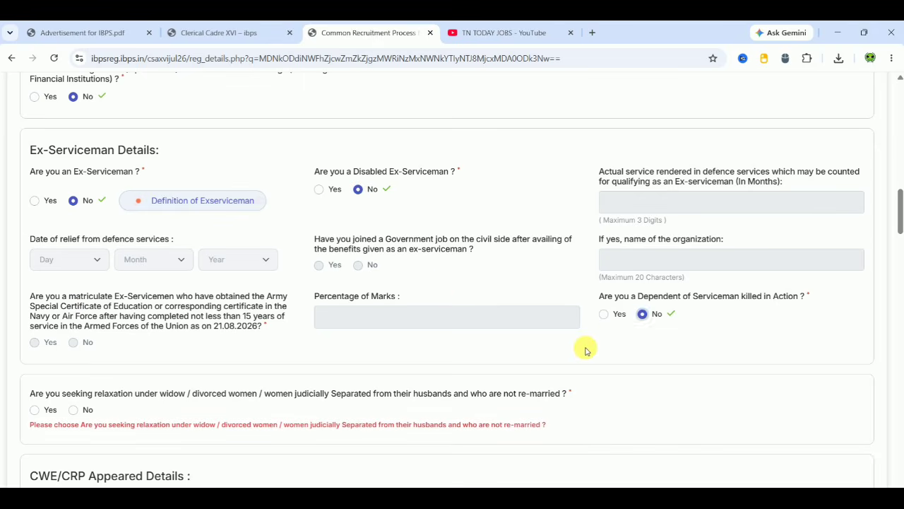
scroll(585, 351, down, 3)
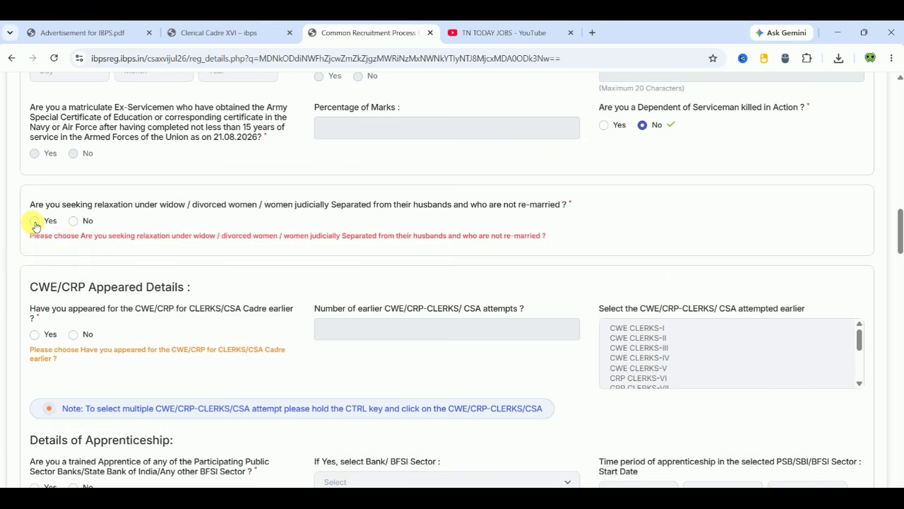
click(73, 221)
click(658, 227)
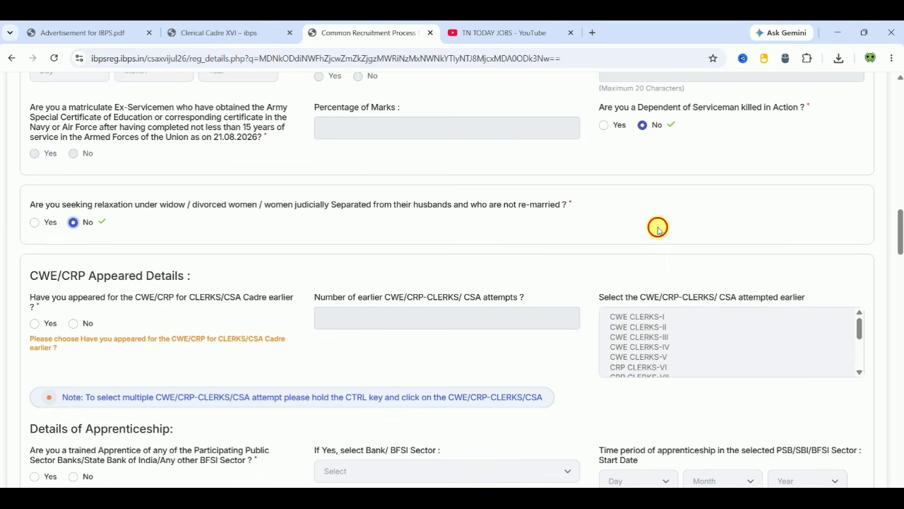
scroll(658, 229, down, 1)
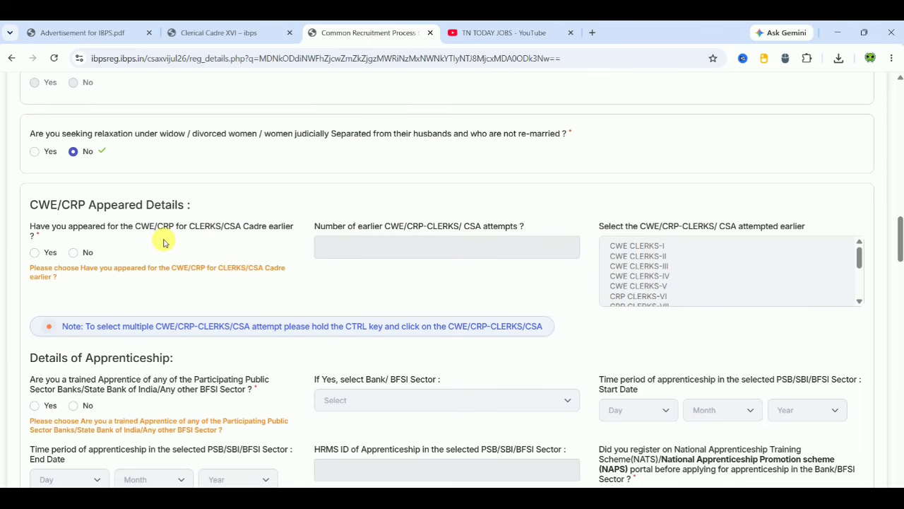
- Mark No for earlier CWE/CRP appearance, trained apprentice, and NATS/NAPS registration, correcting initial Yes answers
click(33, 252)
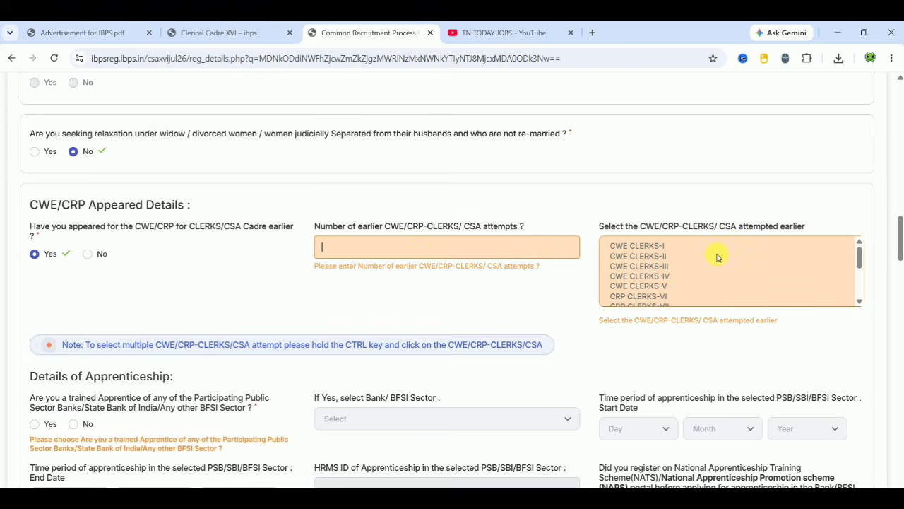
click(679, 246)
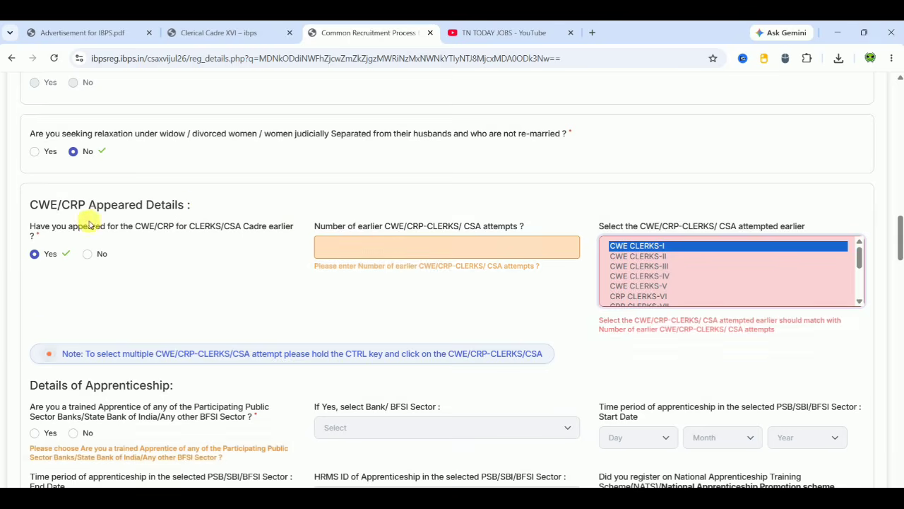
click(94, 258)
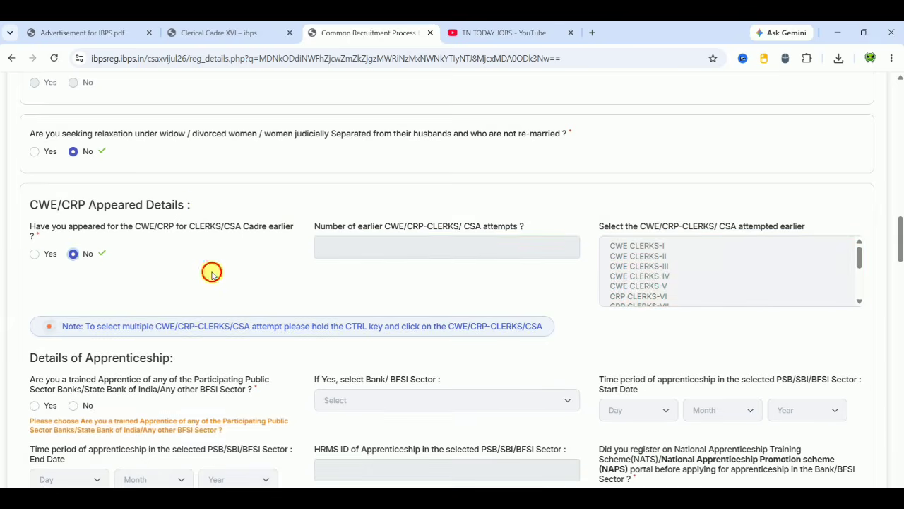
scroll(212, 274, down, 3)
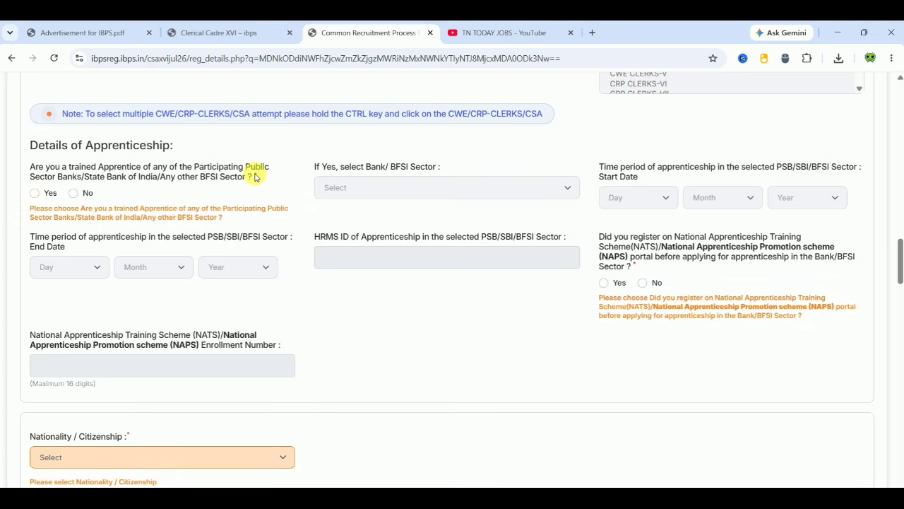
click(74, 193)
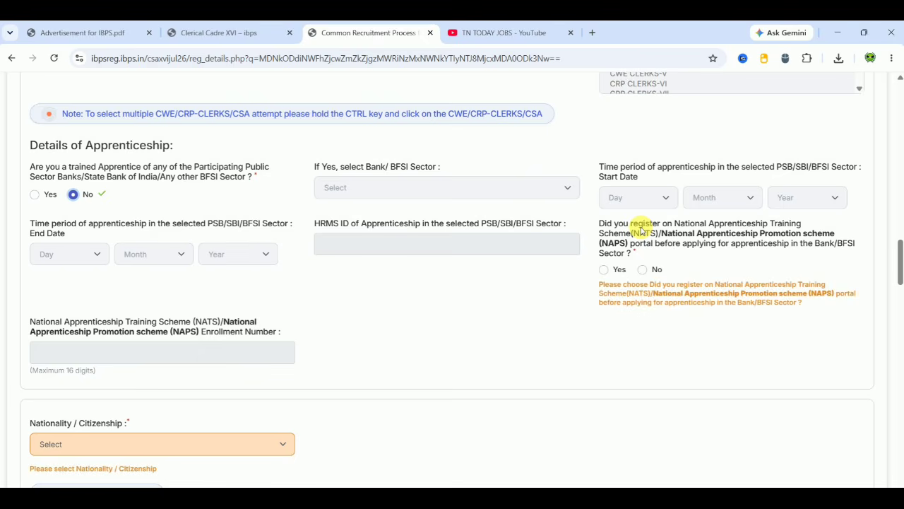
click(604, 272)
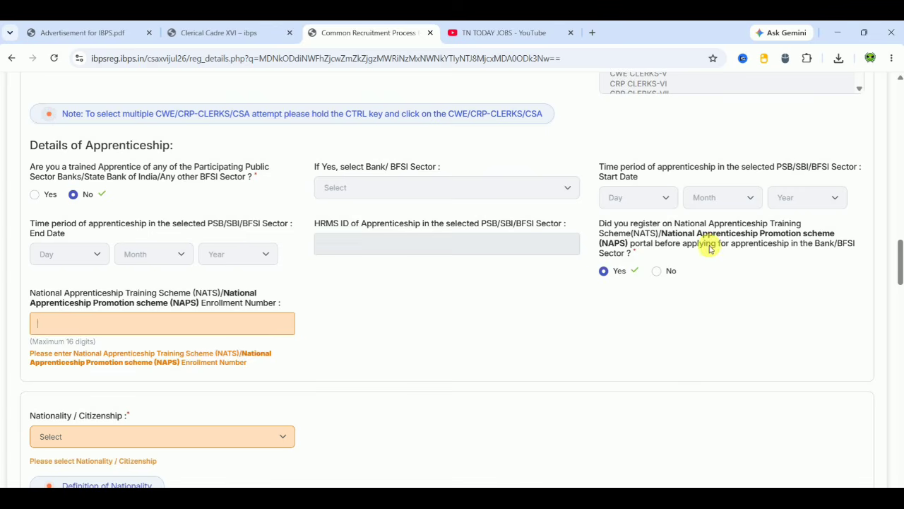
click(660, 273)
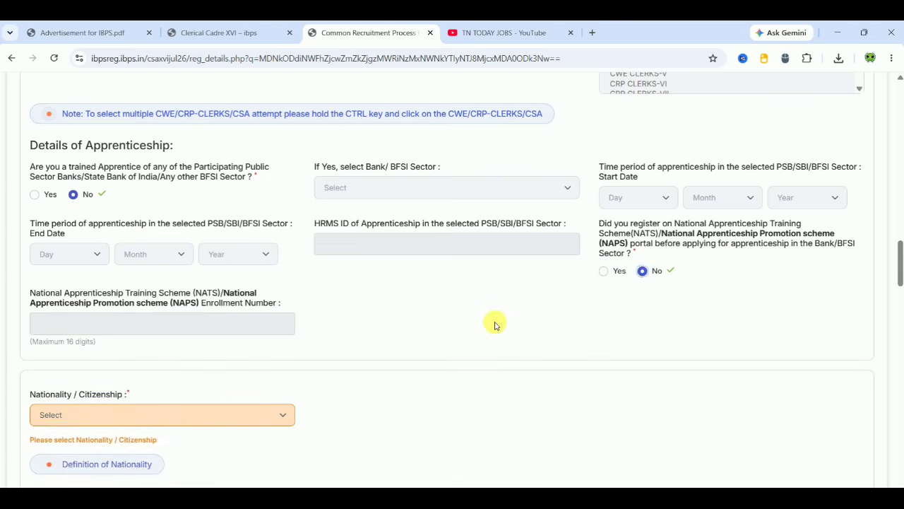
scroll(494, 325, down, 3)
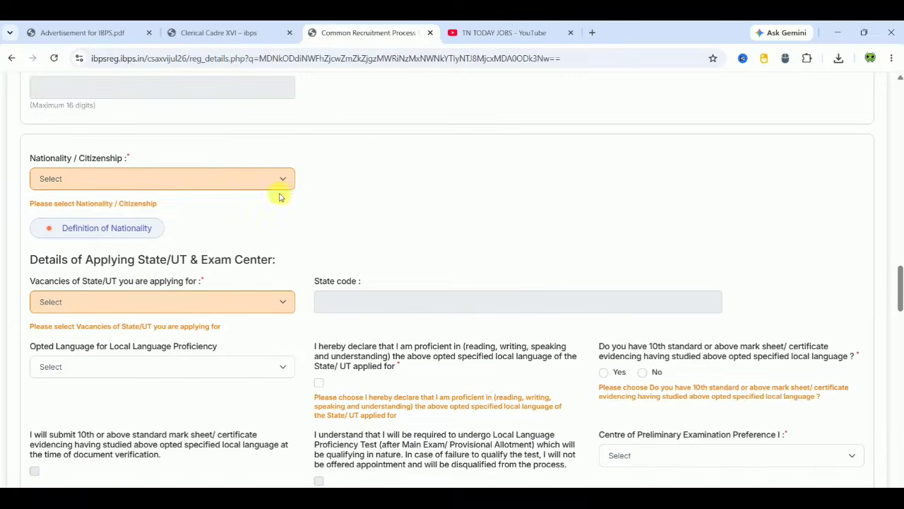
- Set nationality to Indian and choose Tamil Nadu as the state applied for
click(178, 180)
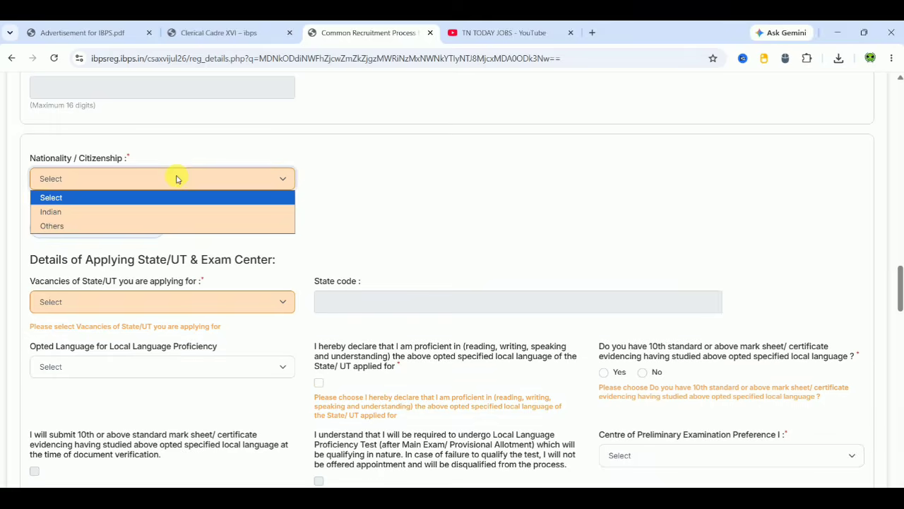
click(128, 211)
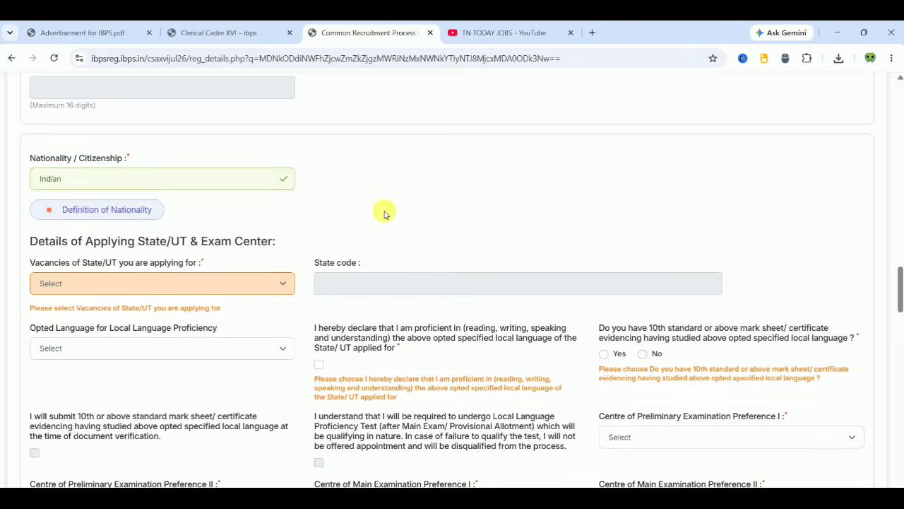
scroll(384, 212, down, 1)
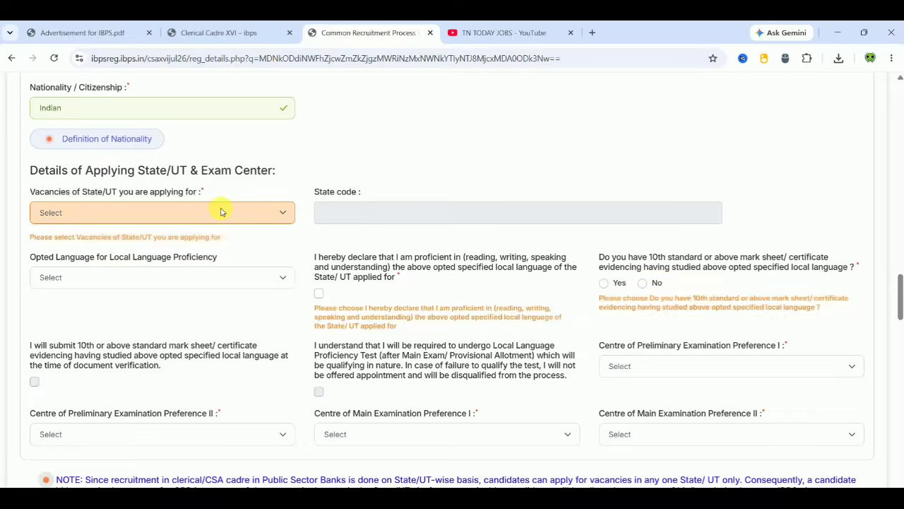
click(220, 212)
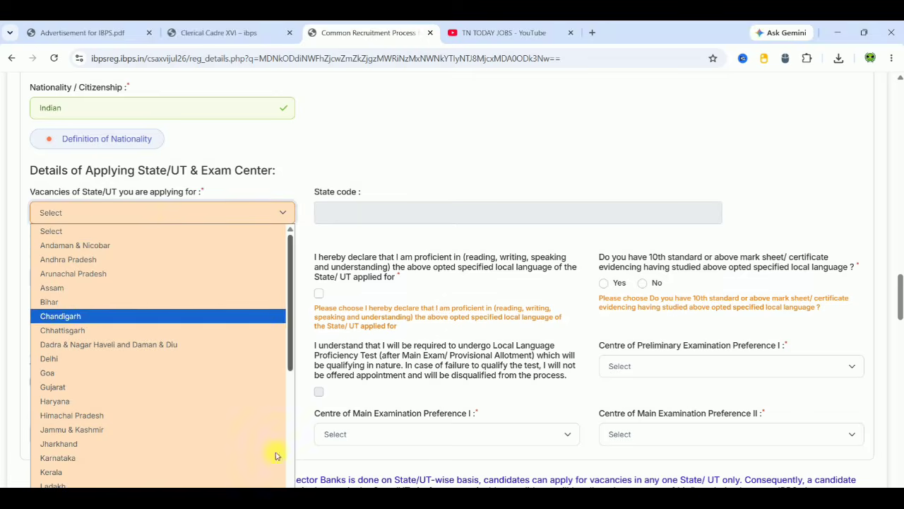
scroll(276, 455, down, 3)
click(111, 422)
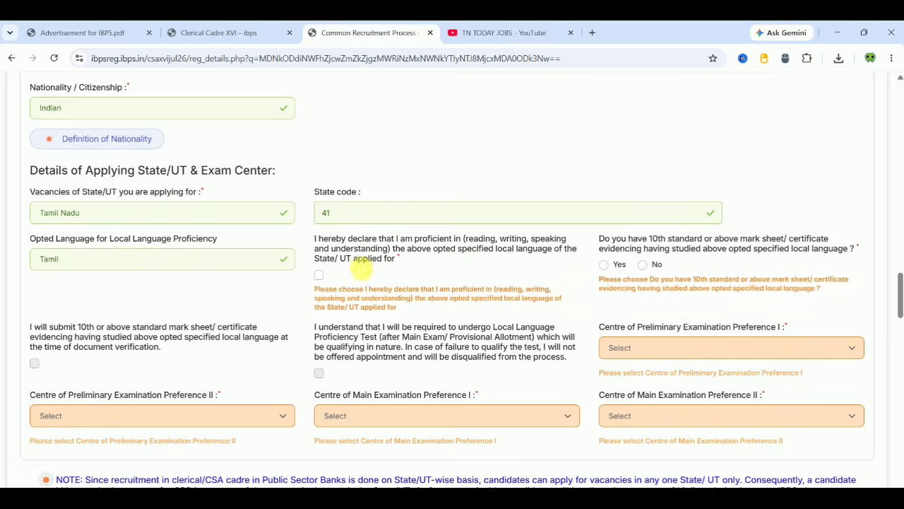
- Tick the three Tamil local-language declarations and bring up the Preference I city list
click(319, 275)
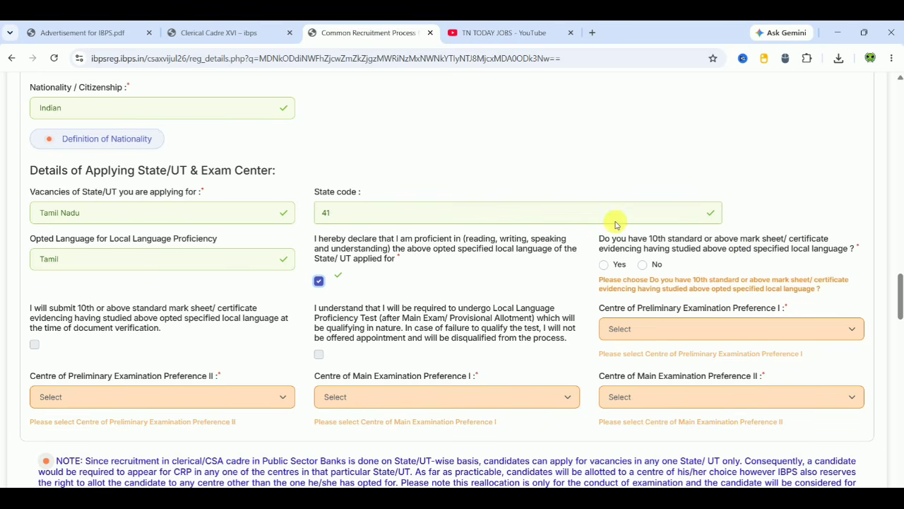
click(604, 266)
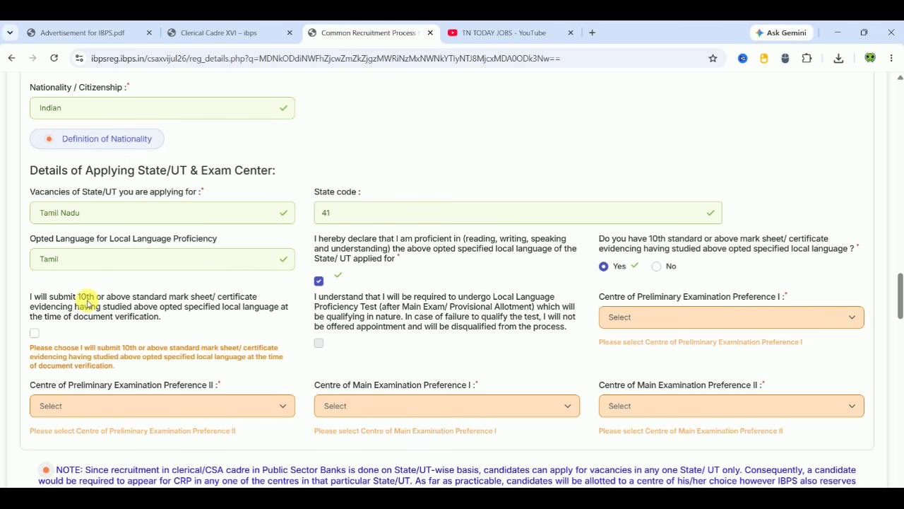
click(36, 336)
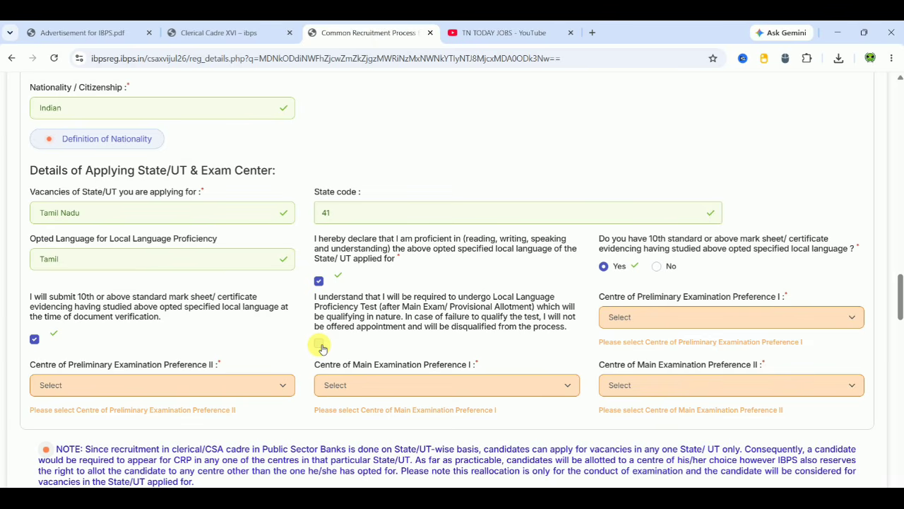
click(647, 317)
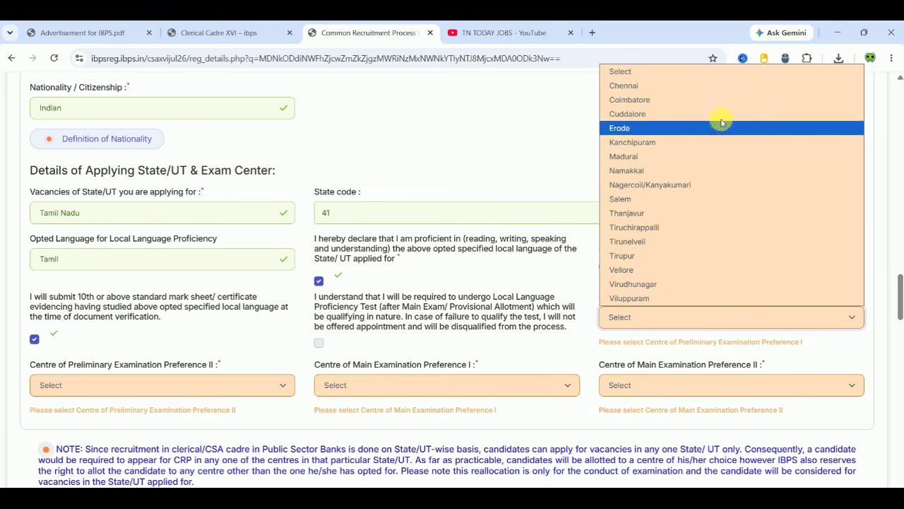
- Choose preliminary centres Viluppuram and Chennai, and main exam centres Chennai and Vellore
click(637, 298)
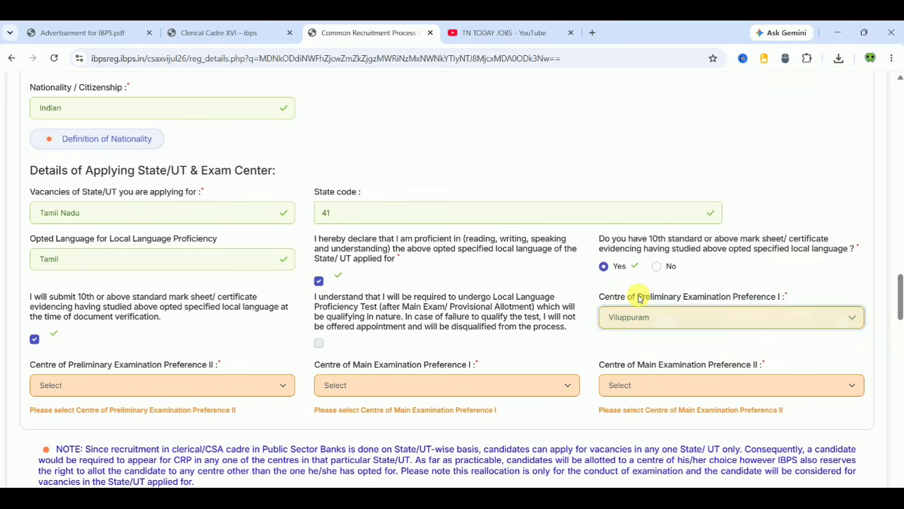
click(143, 394)
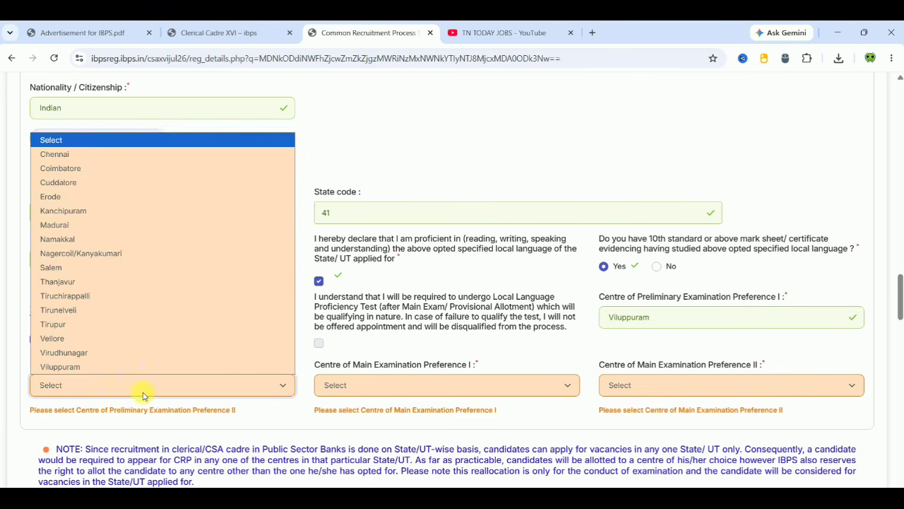
click(144, 155)
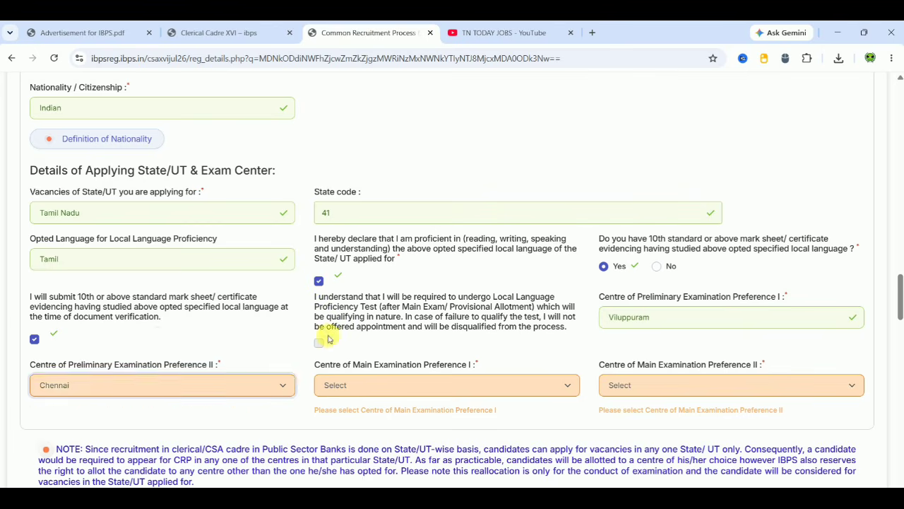
click(406, 384)
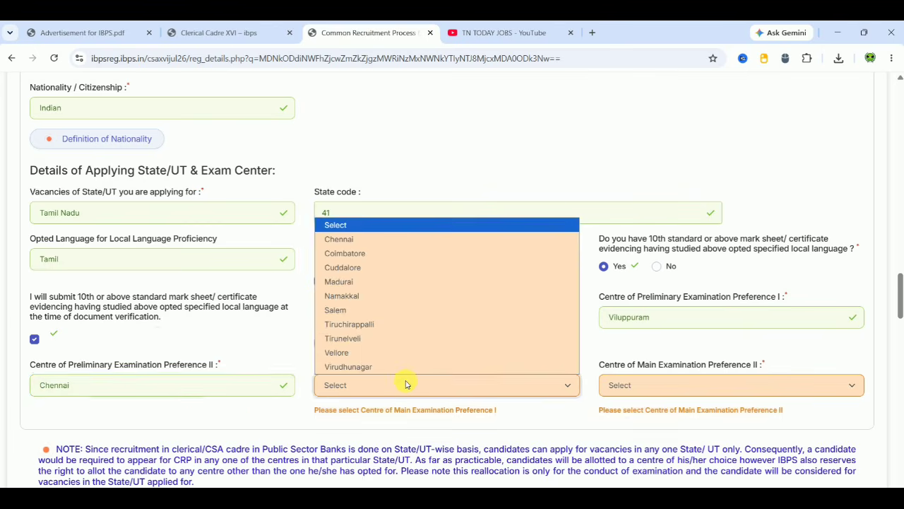
click(399, 239)
click(639, 384)
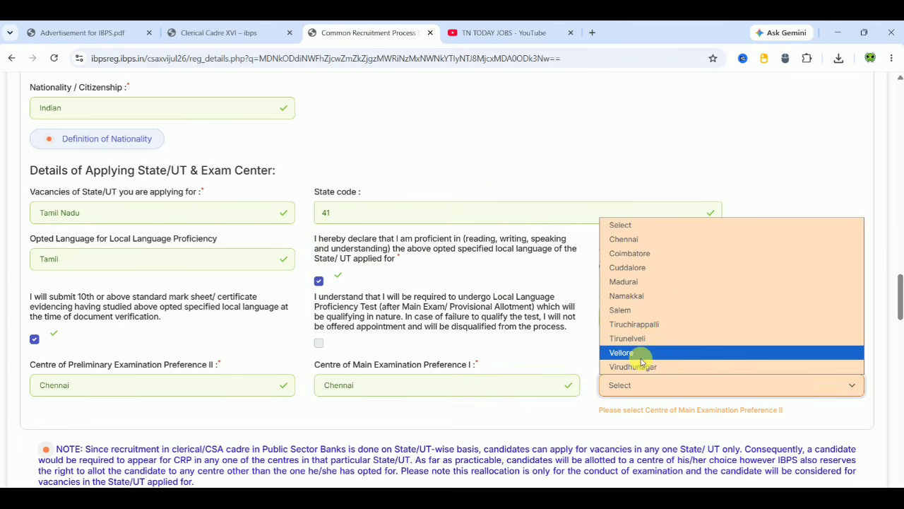
click(639, 351)
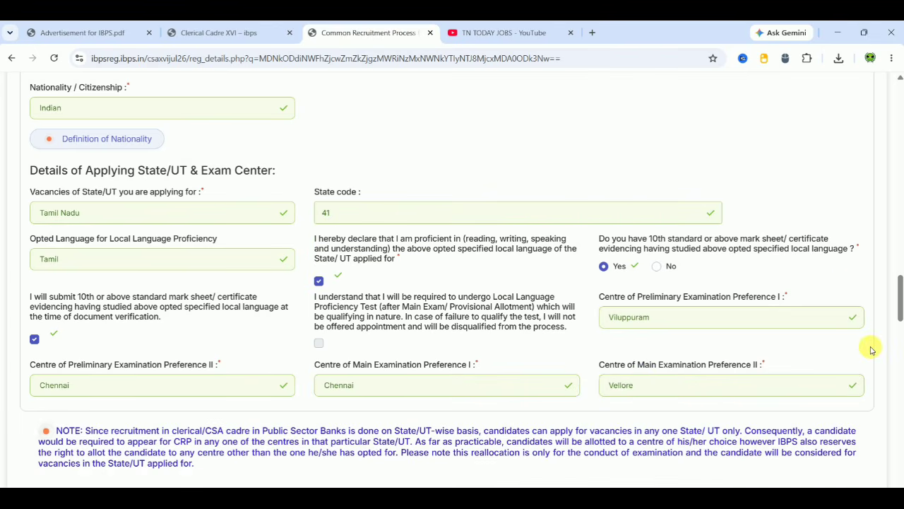
scroll(871, 350, down, 5)
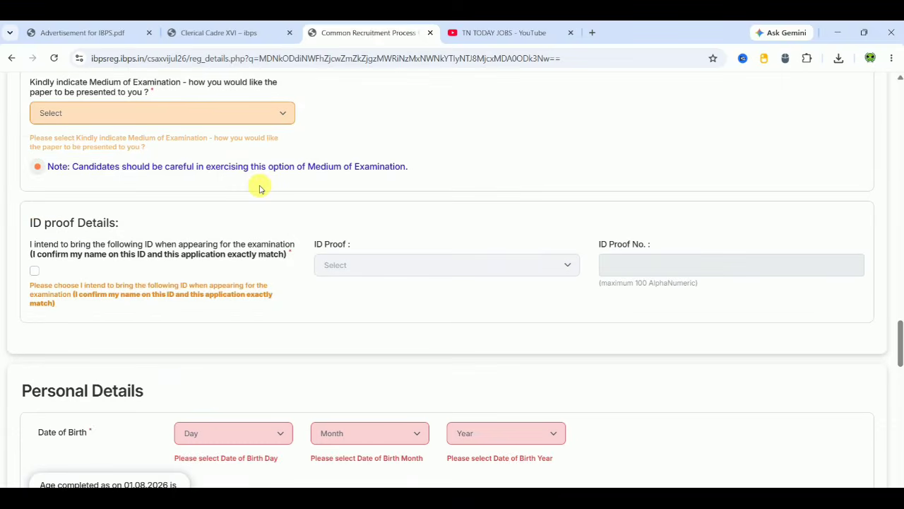
- Set the exam medium to English and Tamil and tick the ID declaration
click(201, 118)
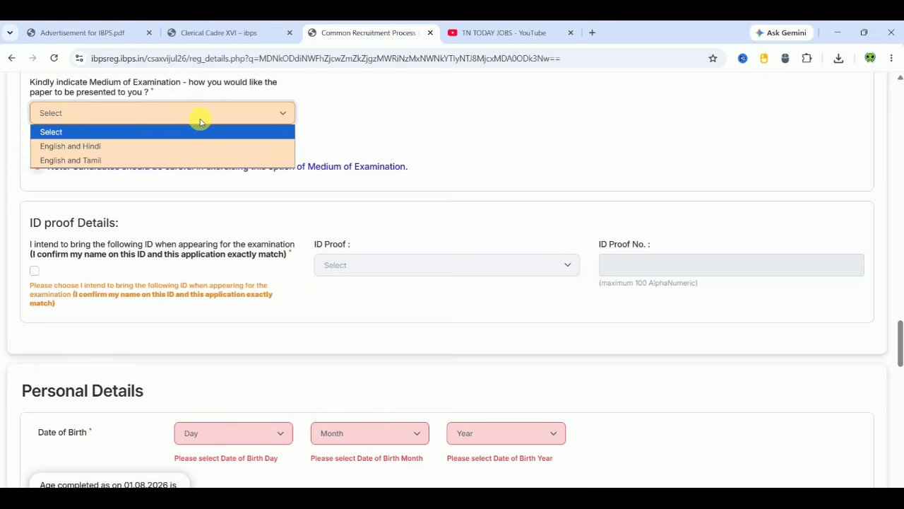
click(109, 160)
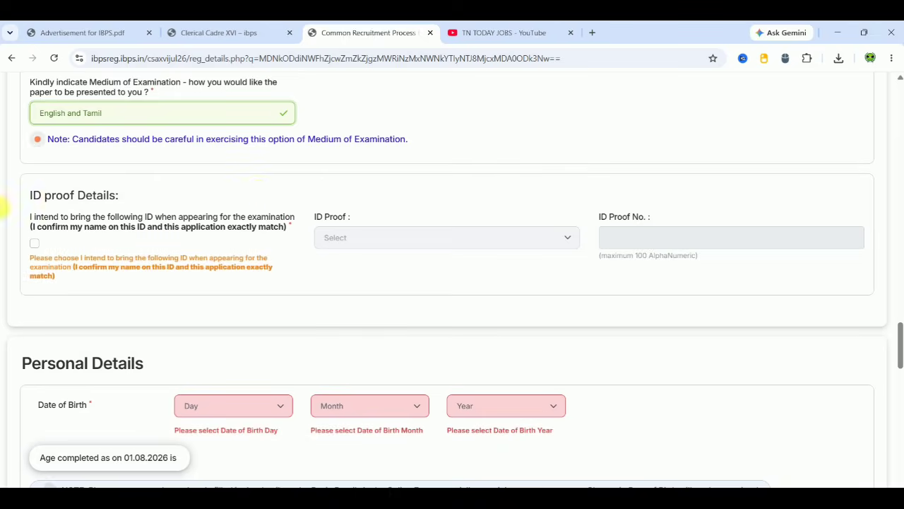
click(34, 248)
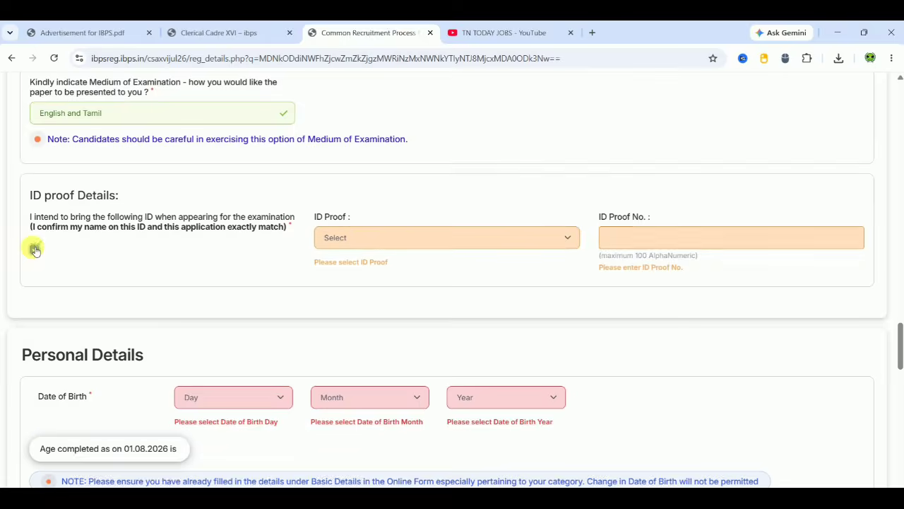
- Choose PAN Card as the ID proof and enter its number
click(366, 239)
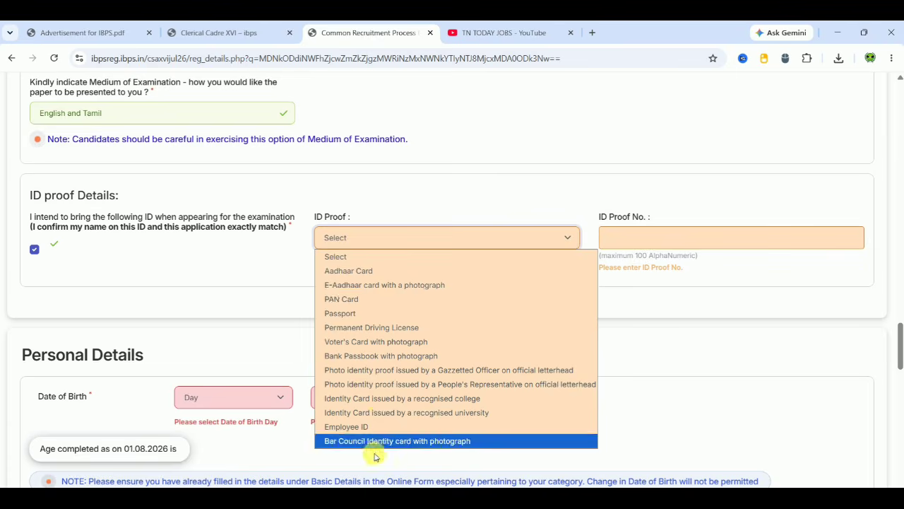
click(369, 299)
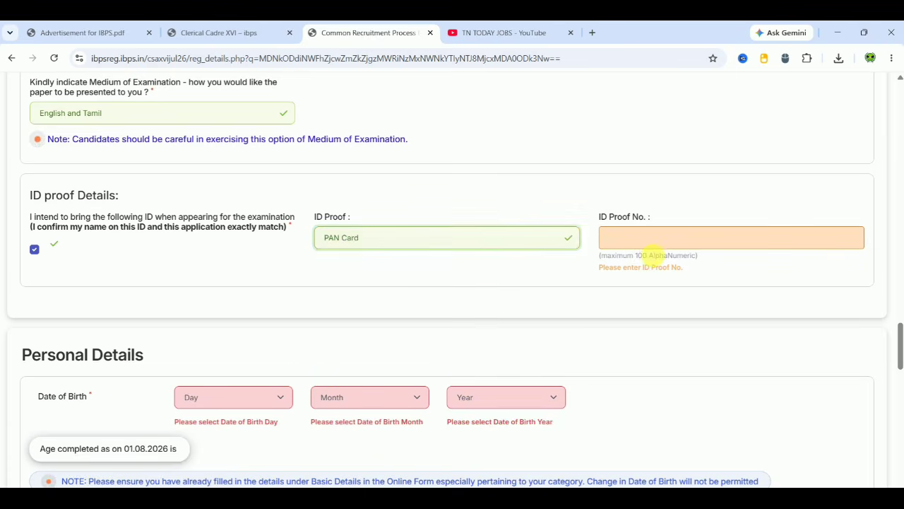
click(656, 243)
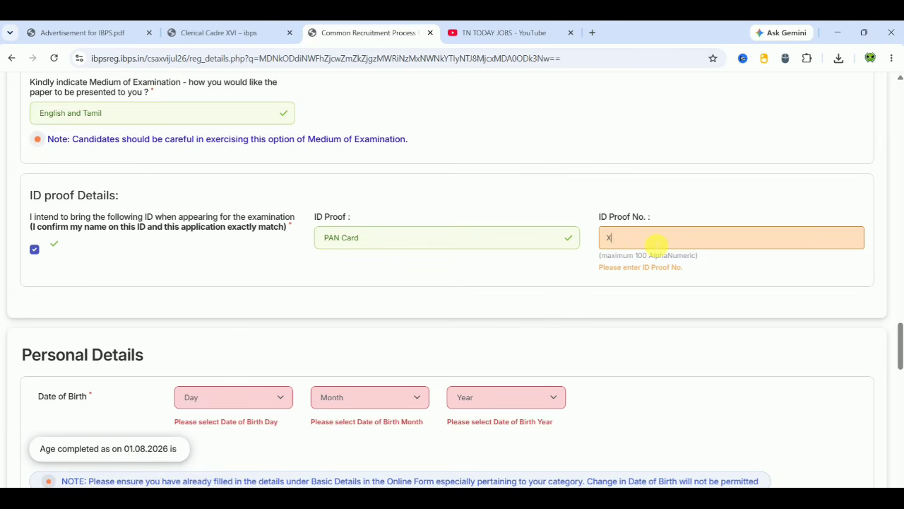
click(625, 286)
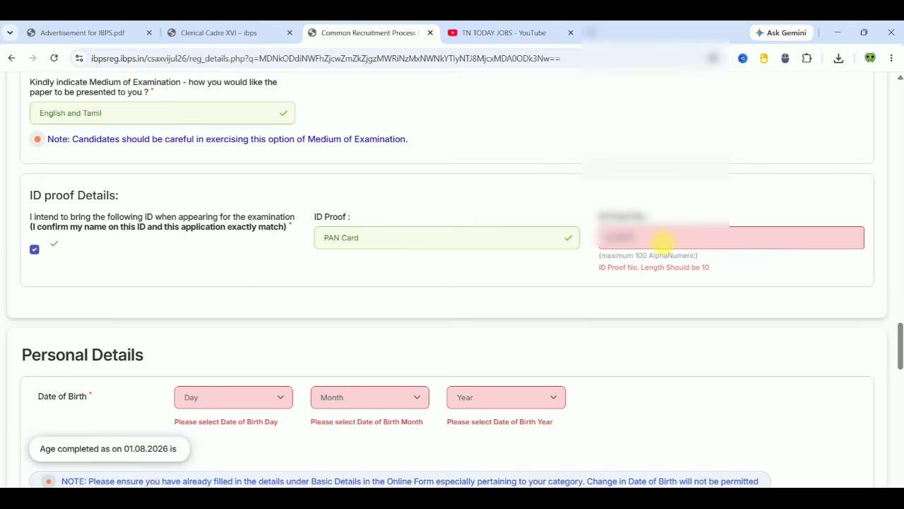
click(640, 328)
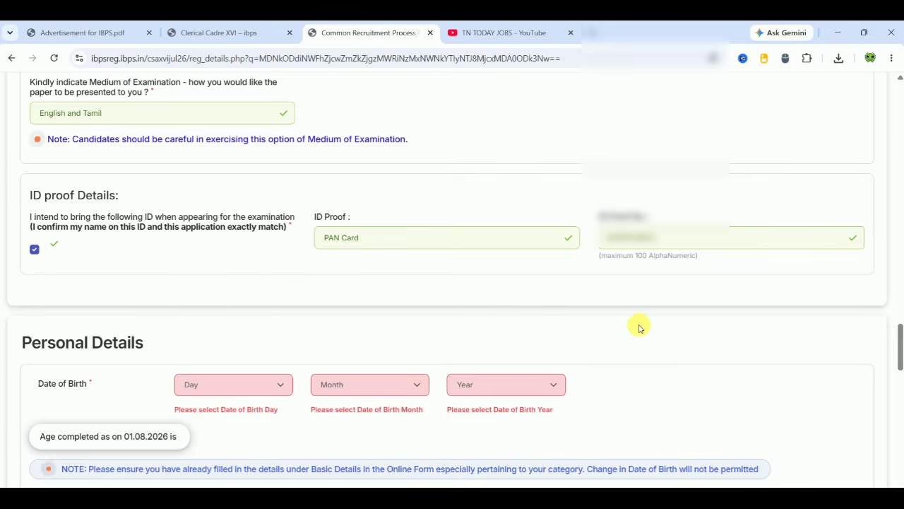
click(223, 389)
text(20)
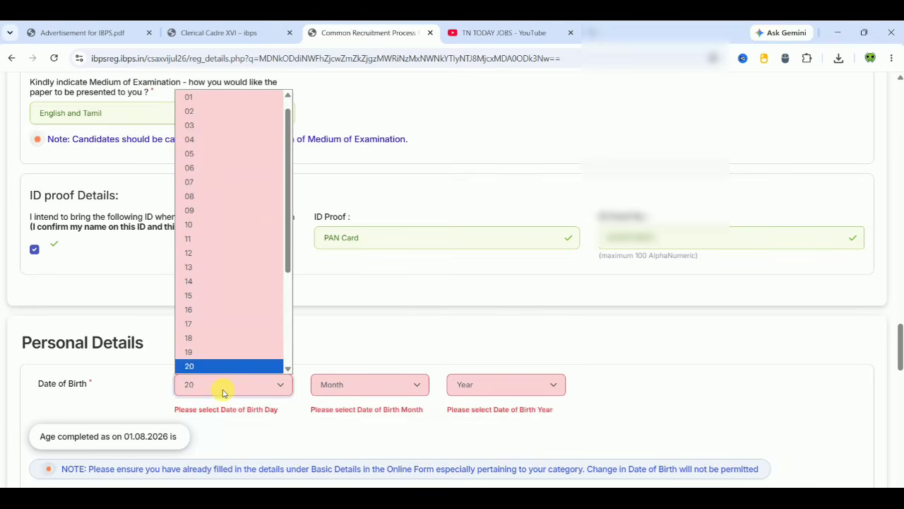
text(24)
key(Return)
click(370, 384)
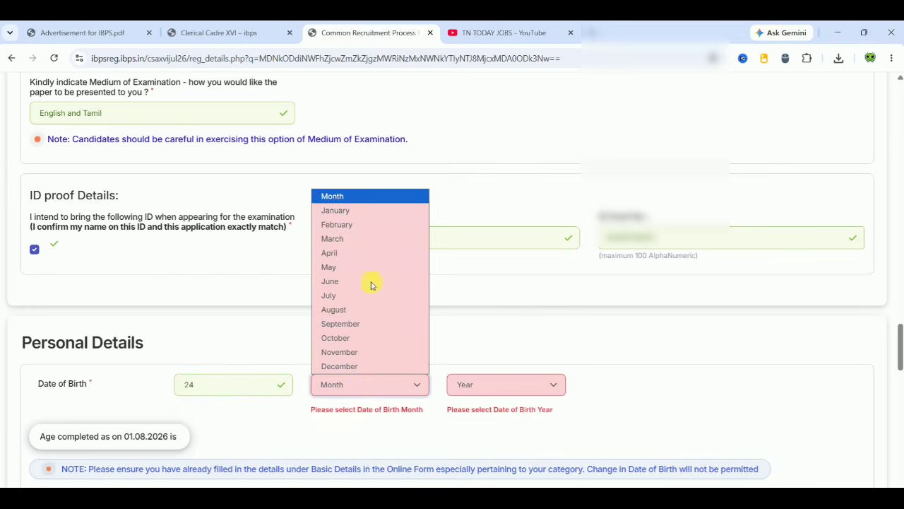
click(358, 252)
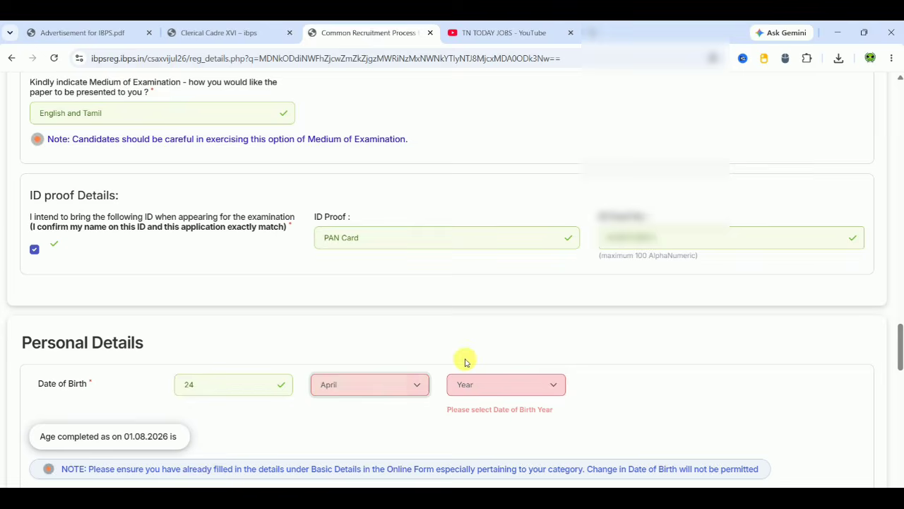
click(488, 390)
text(2000)
key(Return)
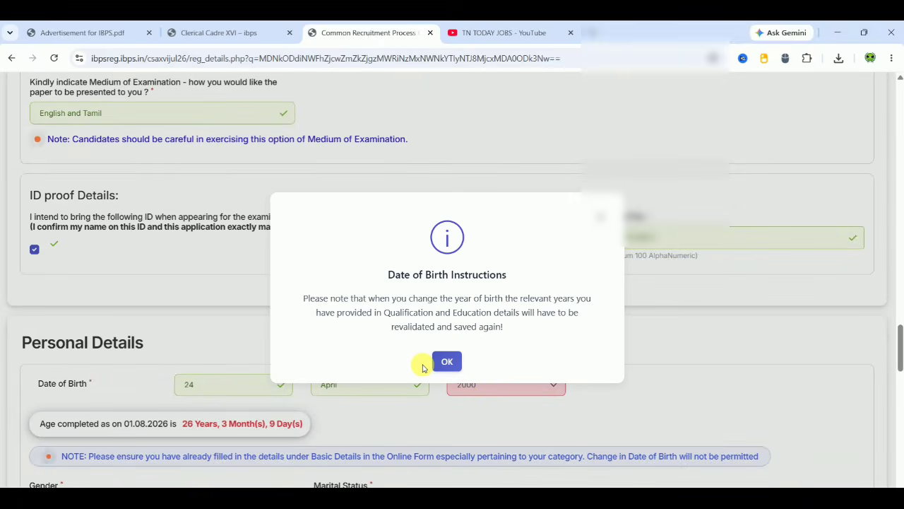
click(447, 361)
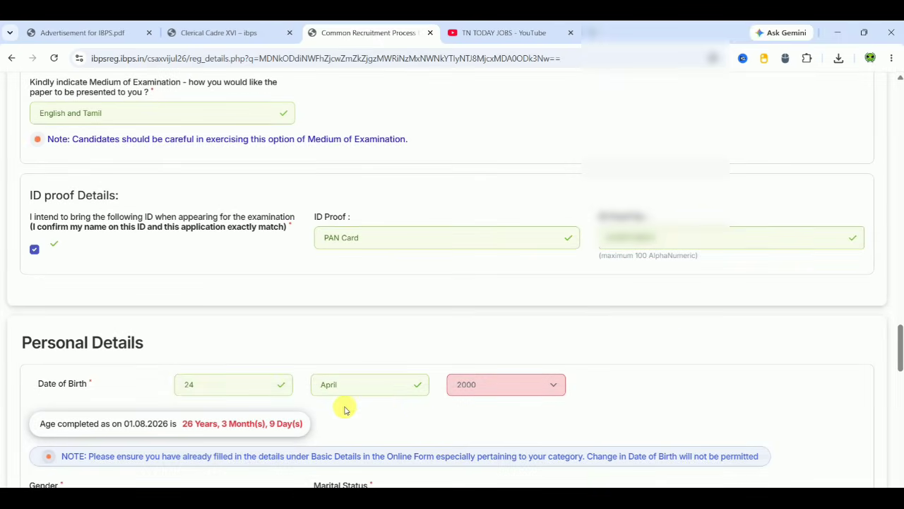
- Change the birth year to 2005 and acknowledge the date of birth notice
click(470, 385)
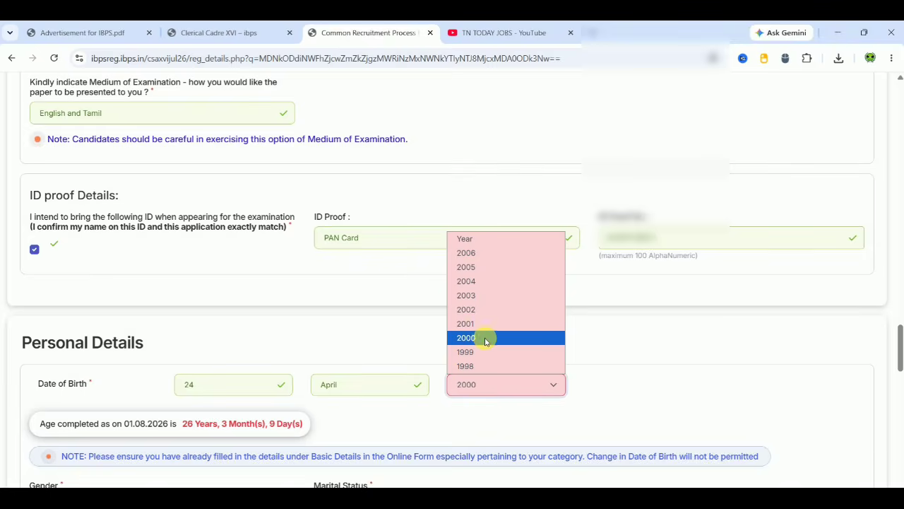
click(486, 268)
click(648, 389)
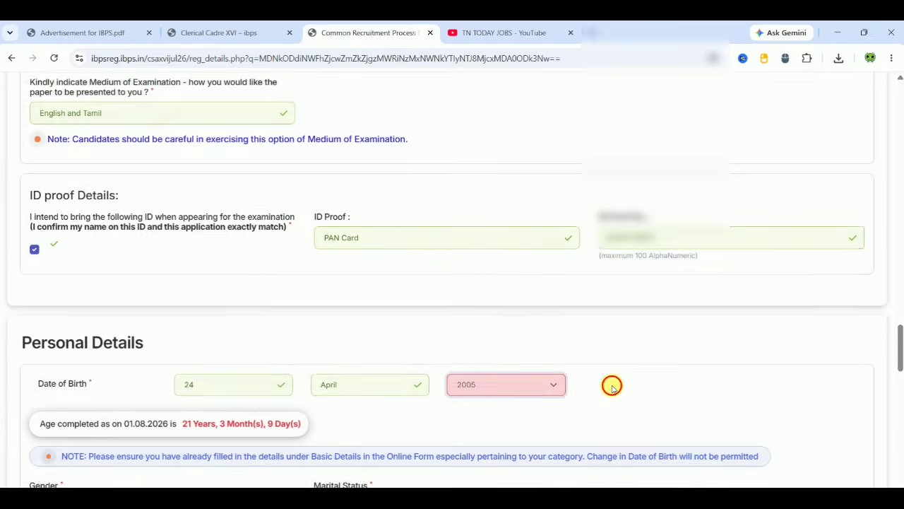
- In Personal Details, select Male, Unmarried, and No for the twin/triplet sibling question
scroll(612, 387, down, 1)
scroll(611, 387, down, 2)
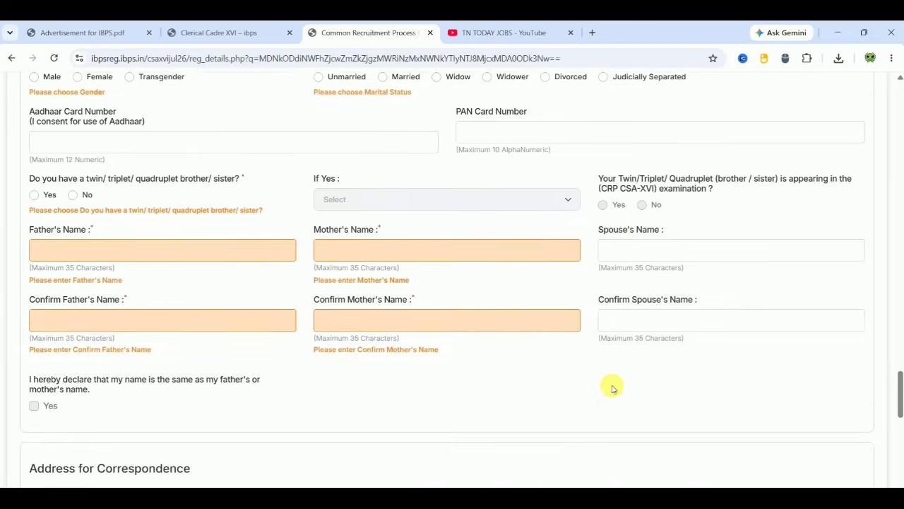
scroll(612, 387, up, 1)
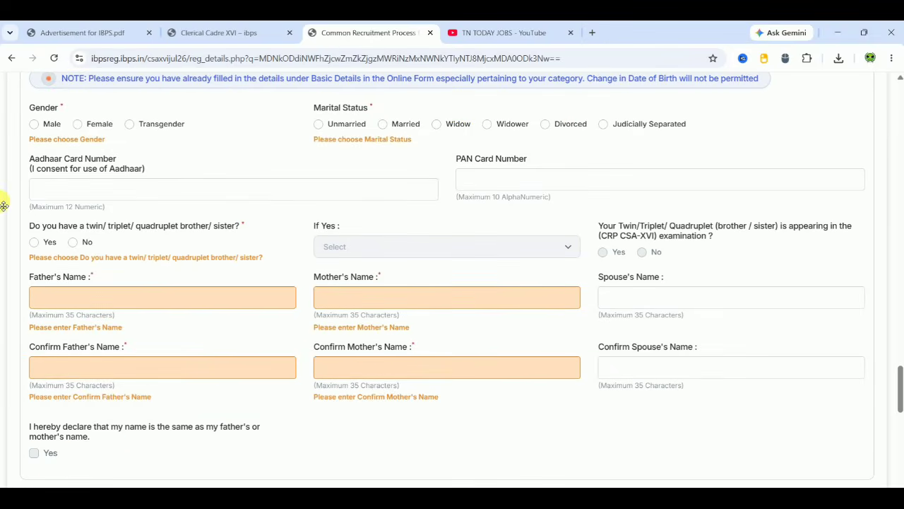
click(35, 123)
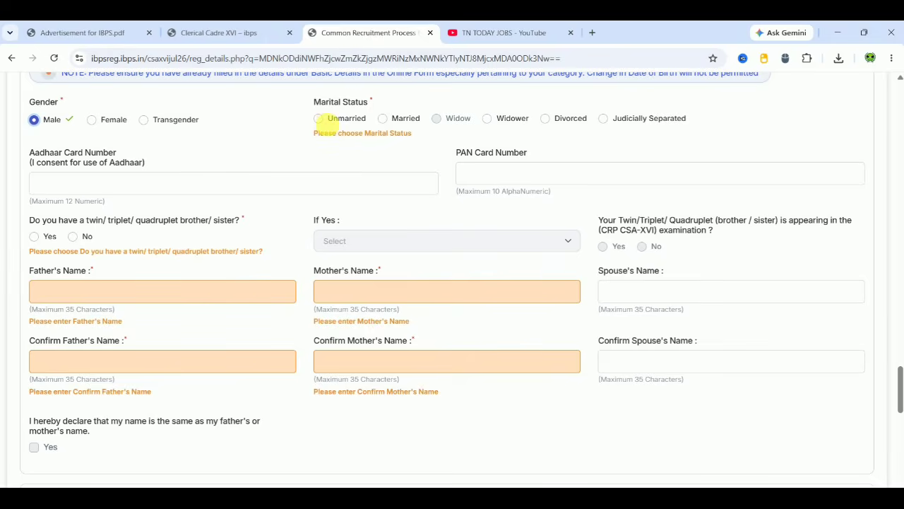
click(321, 121)
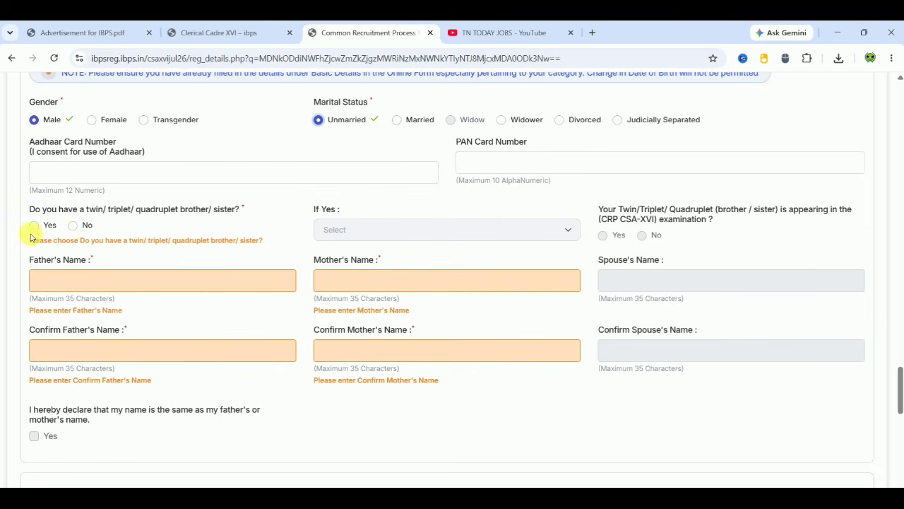
click(75, 227)
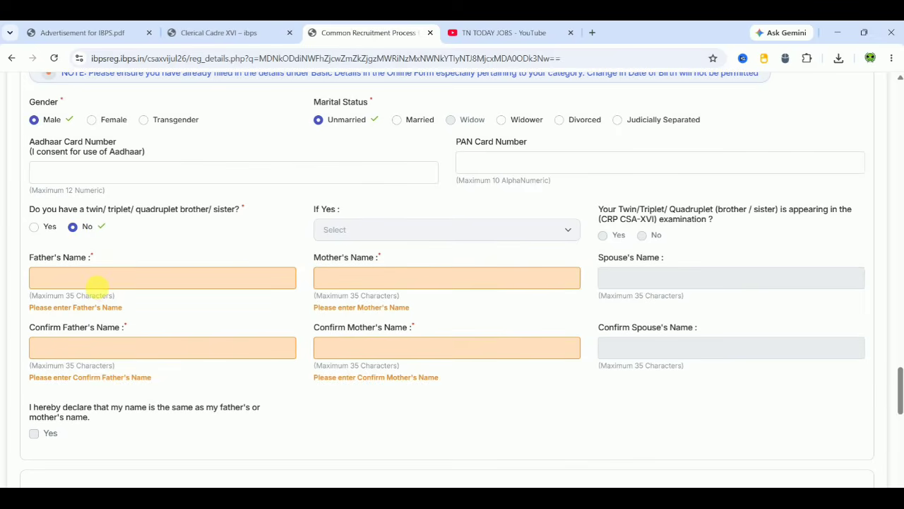
- Enter the parents' names, trimming two extra characters from the father's name
text(XXXXXXXXXX)
click(339, 276)
text(XXX)
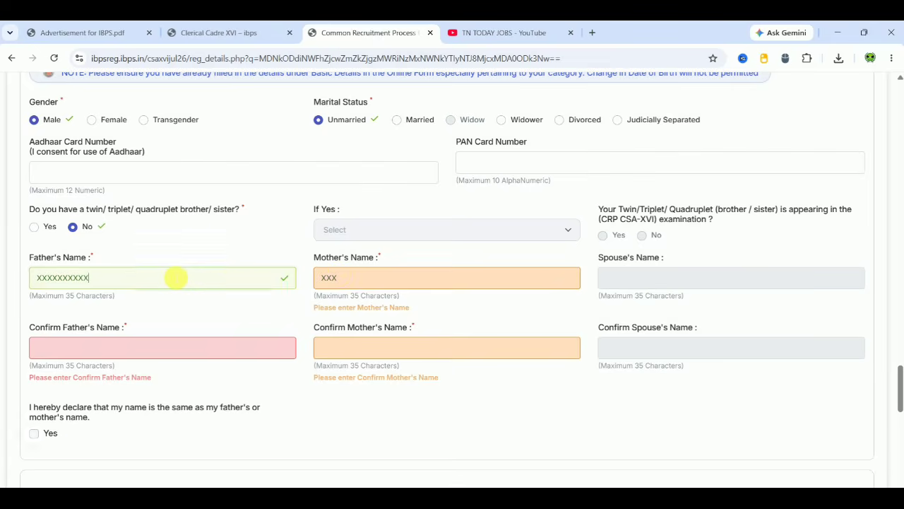
key(BackSpace)
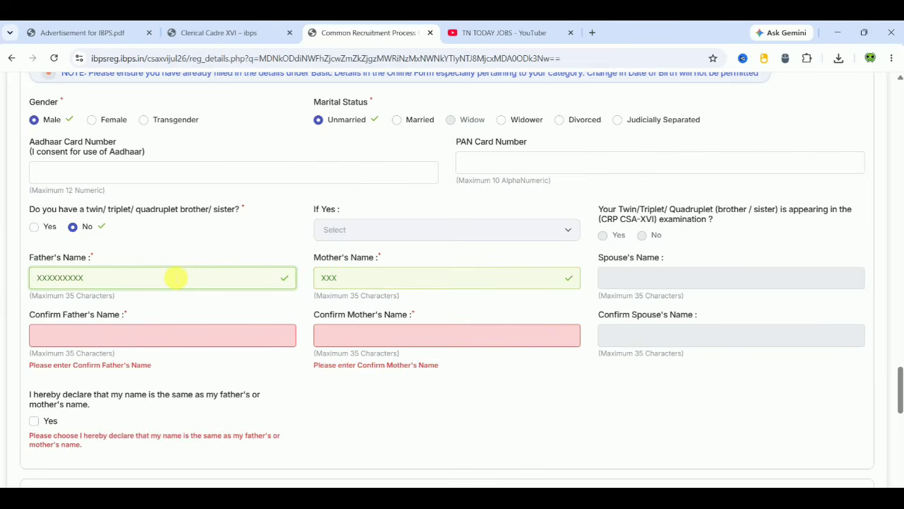
key(BackSpace)
click(131, 332)
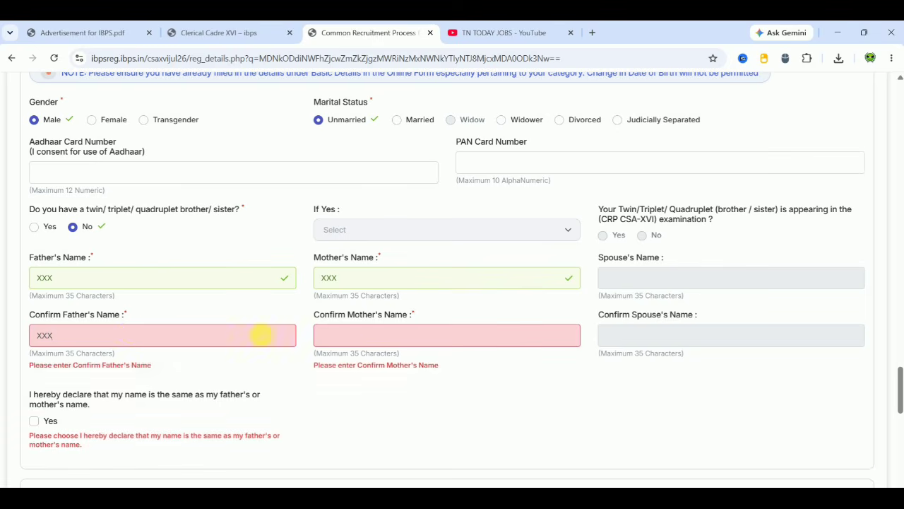
- Fill in Confirm Mother's Name and tick the name-matches-parent declaration
click(320, 335)
text(XXX)
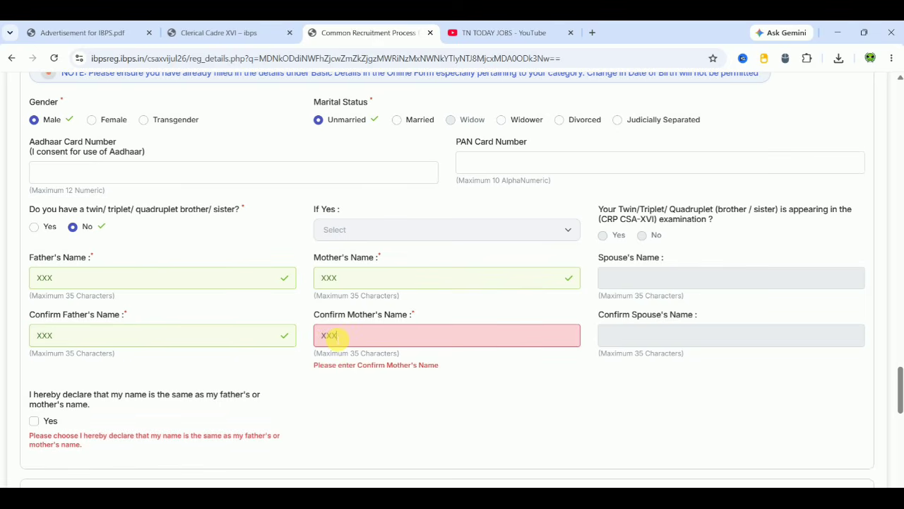
click(415, 377)
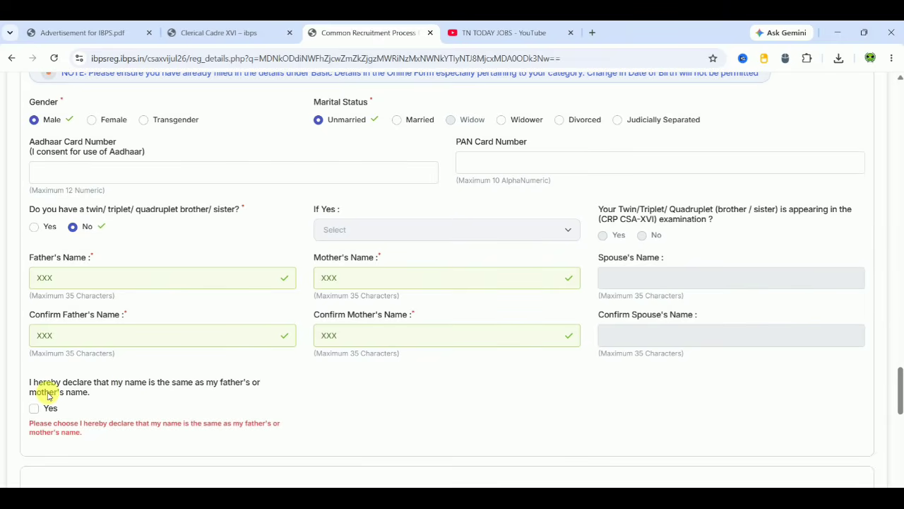
click(33, 408)
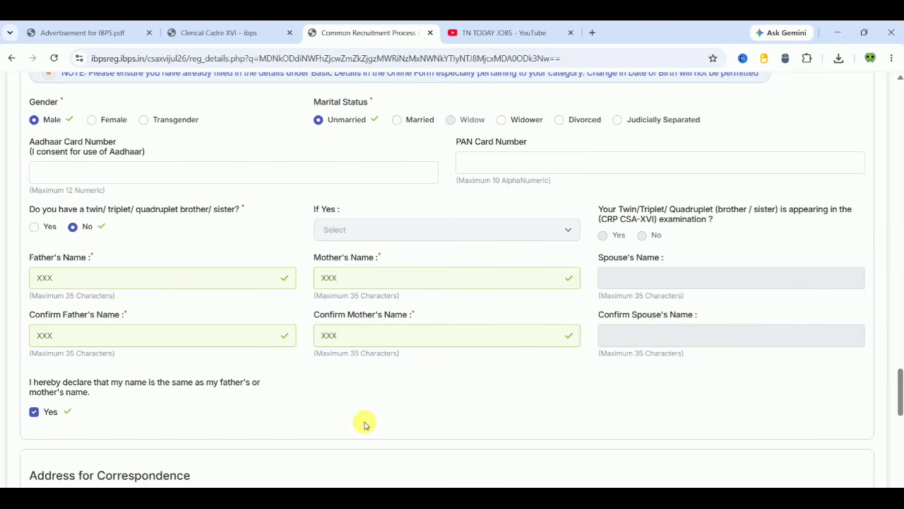
scroll(364, 423, down, 4)
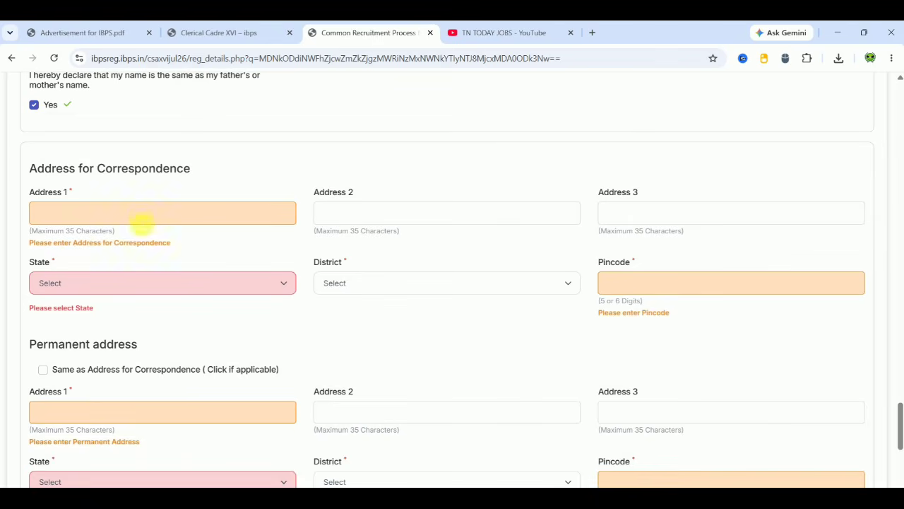
- Type the three correspondence address lines
text(XXXXXXXXXXXX)
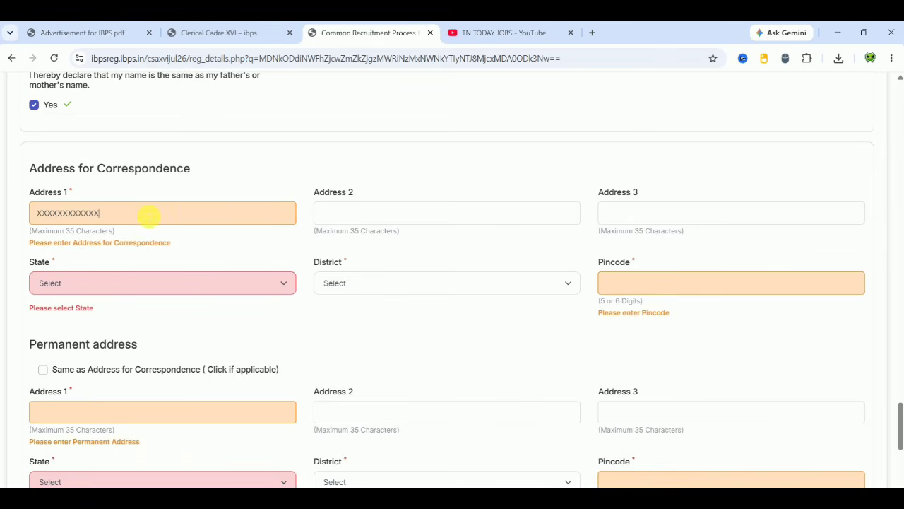
click(329, 214)
text(XX)
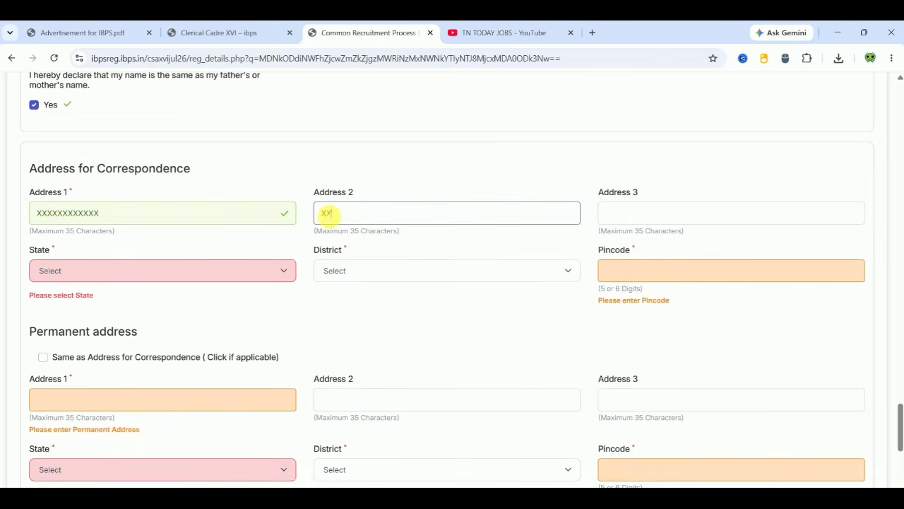
text(XXXXXXXX)
click(628, 214)
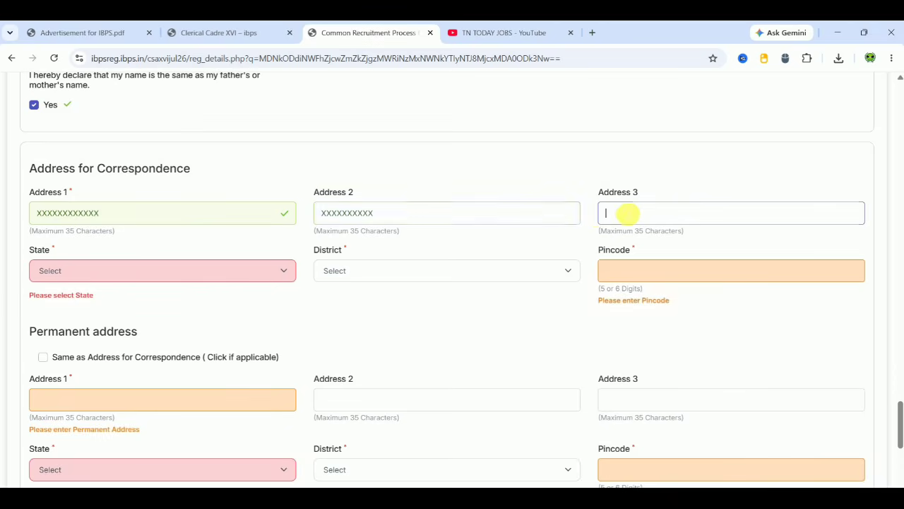
text(XXXXXX)
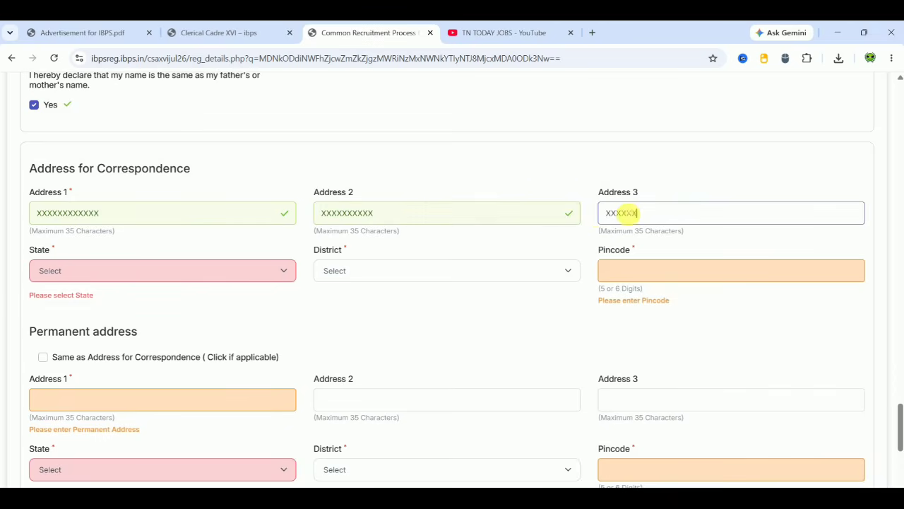
- Set state to TAMIL NADU, district to Tiruvannamalai, and enter the pincode
click(287, 271)
key(t)
click(287, 270)
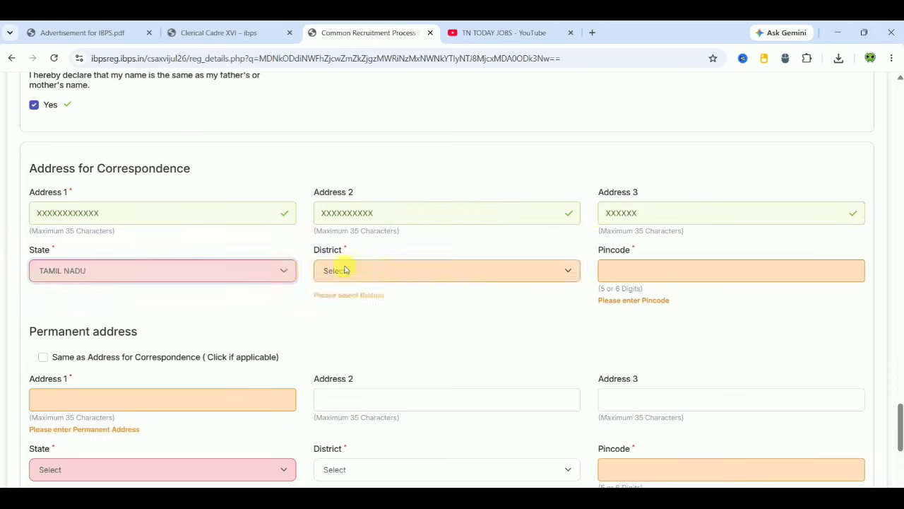
click(374, 270)
scroll(574, 247, down, 5)
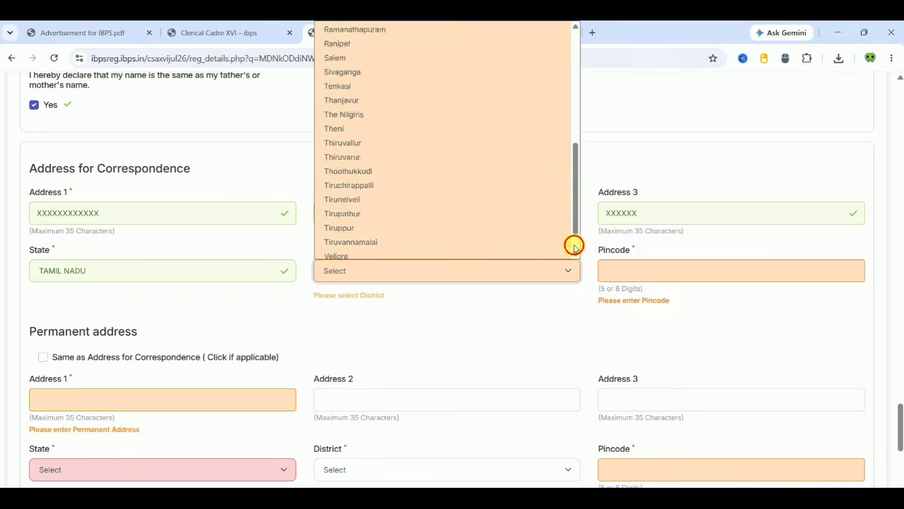
click(428, 207)
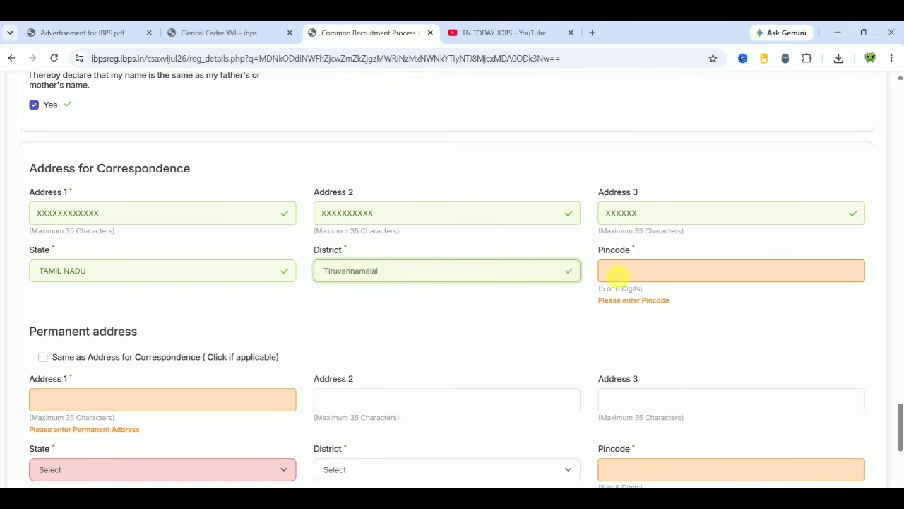
click(614, 272)
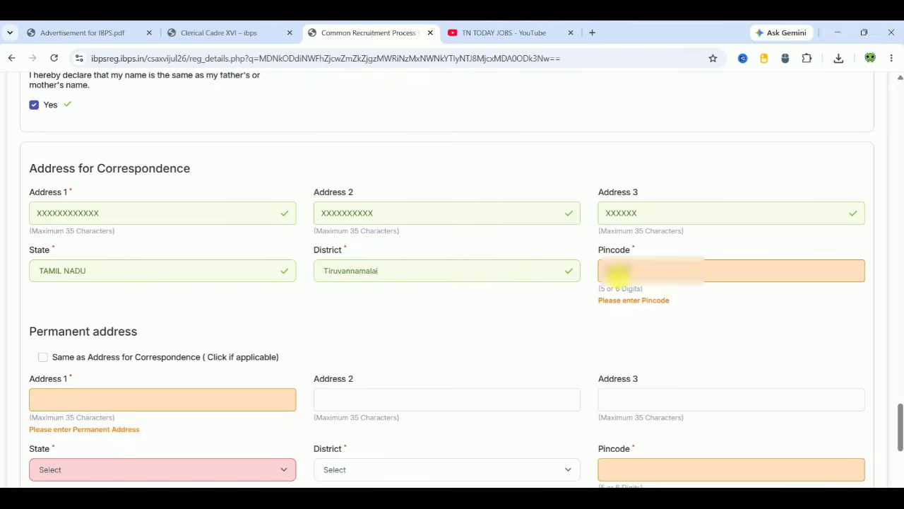
click(473, 336)
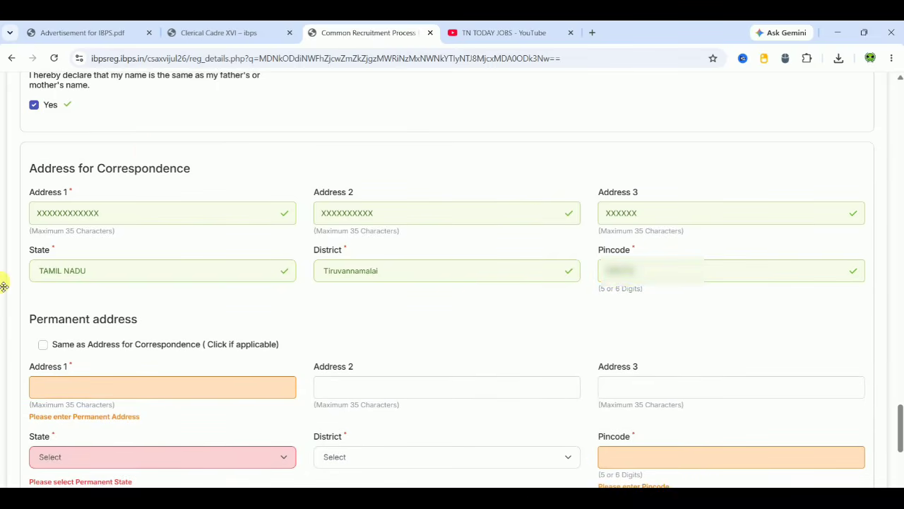
- Make the permanent address the same as correspondence and invoice GST to the correspondence address
click(45, 346)
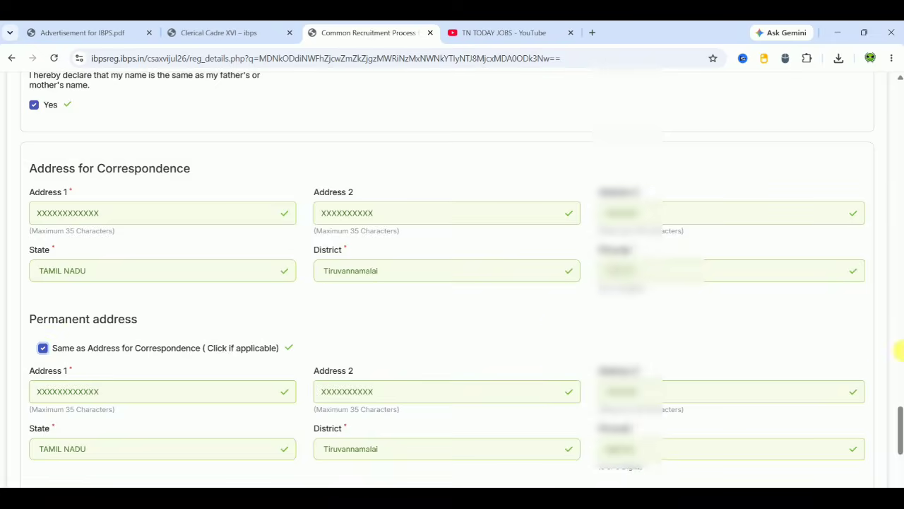
drag(900, 445, 898, 469)
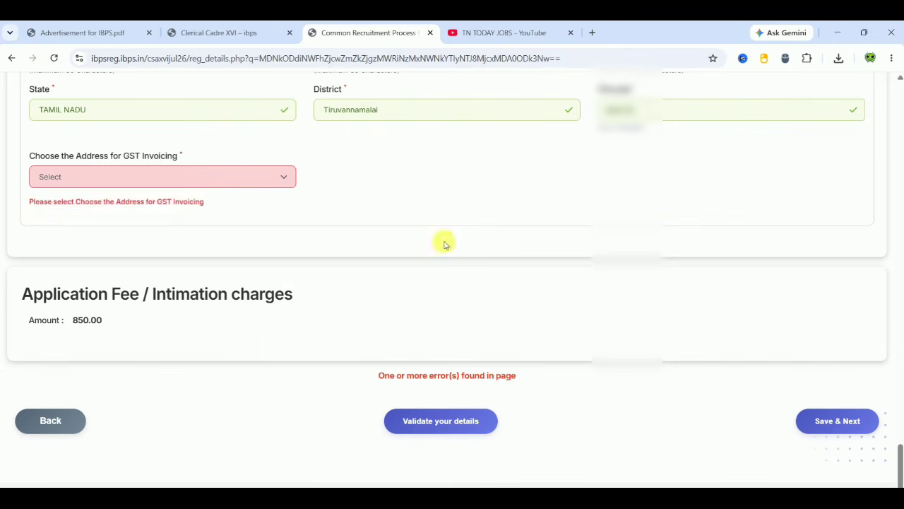
click(150, 179)
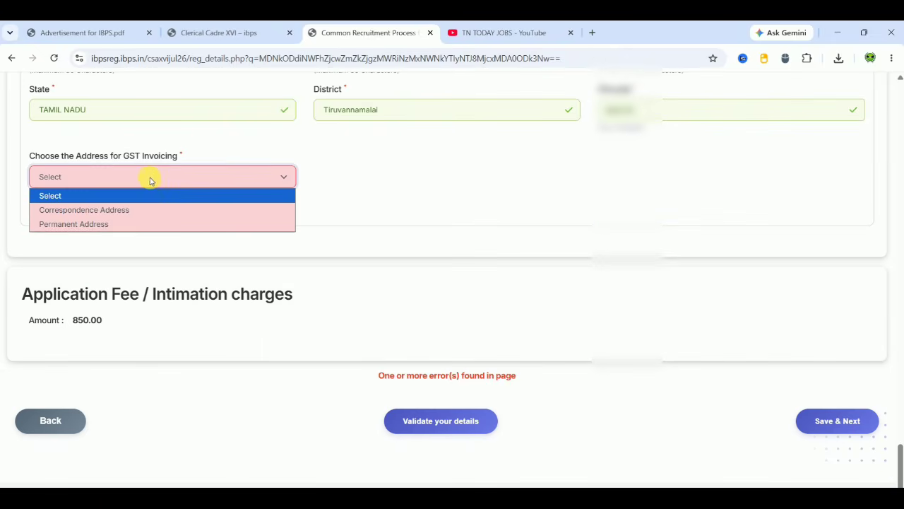
click(111, 210)
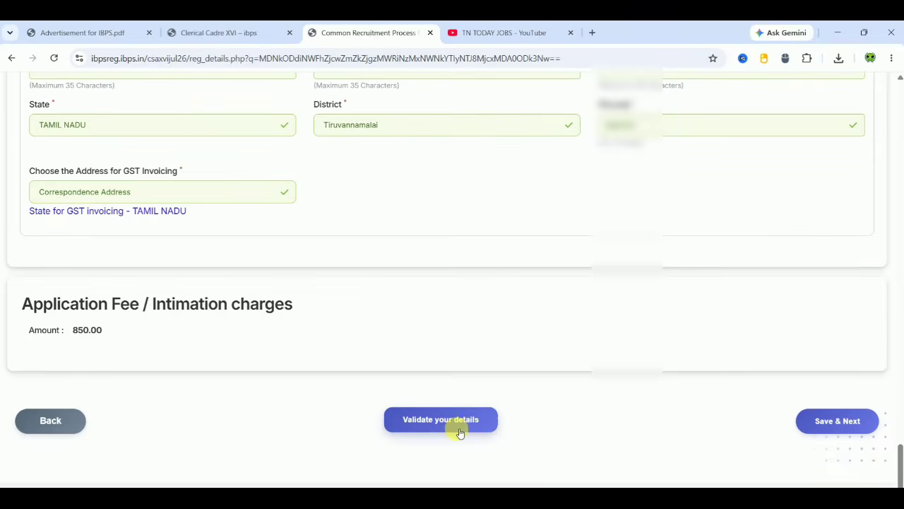
- Validate the basic details, confirm the success message, and save to continue
click(457, 428)
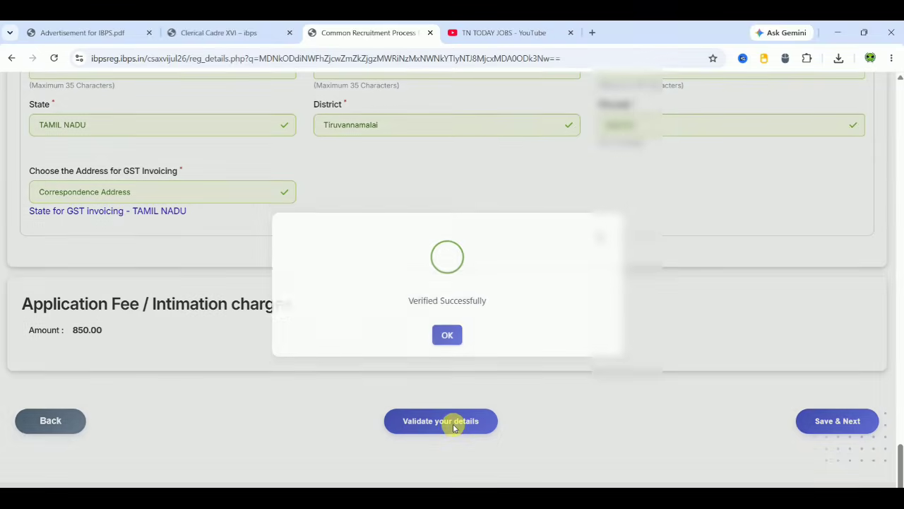
click(447, 339)
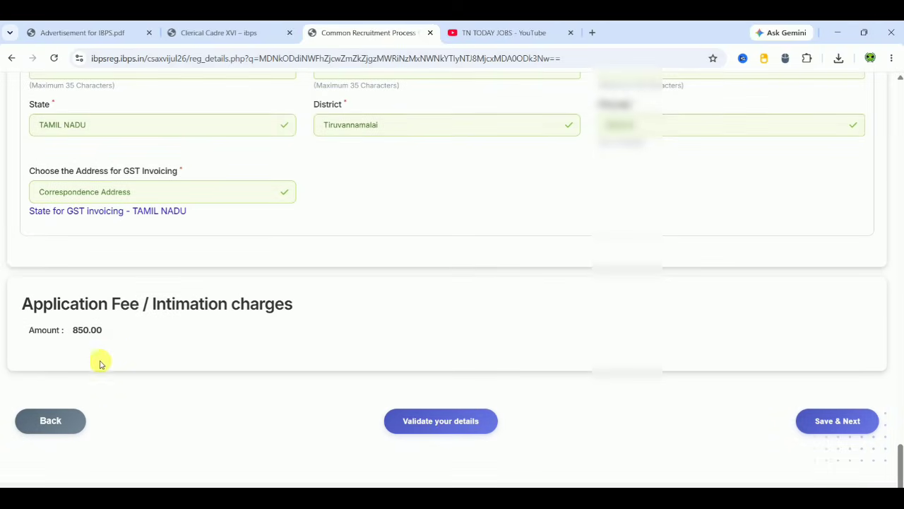
click(837, 424)
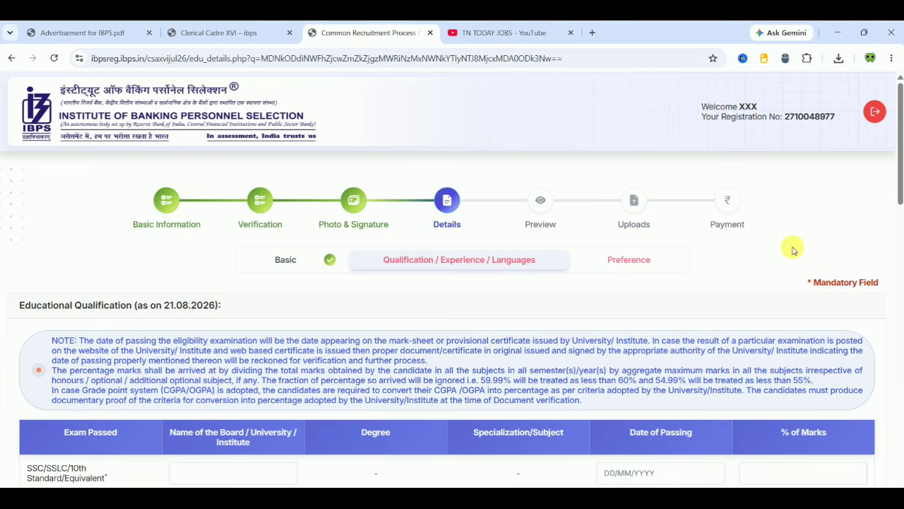
- Pick 01/08/2016 as the SSC date of passing, then select the graduation board field
scroll(793, 249, down, 3)
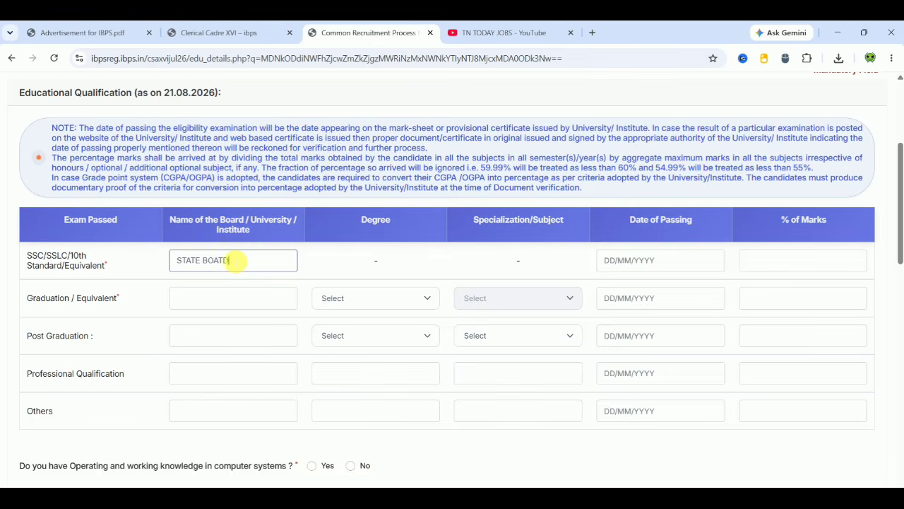
click(664, 267)
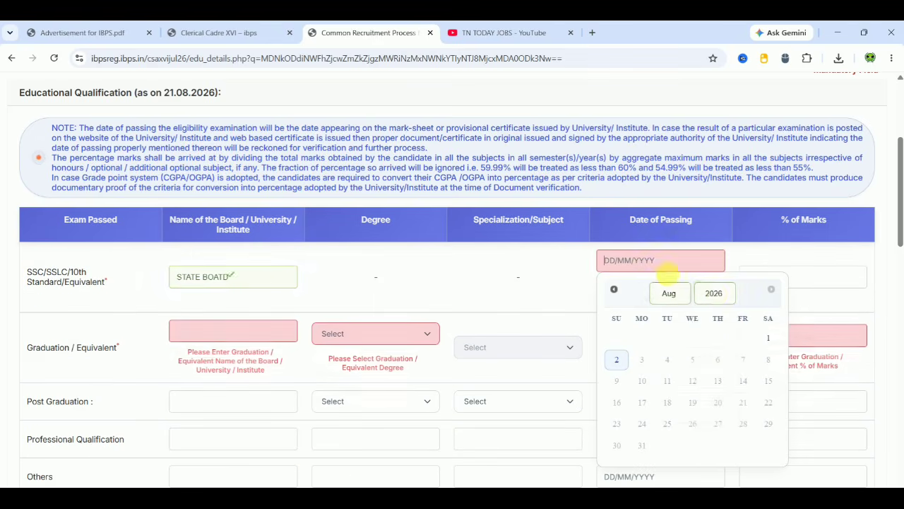
click(715, 295)
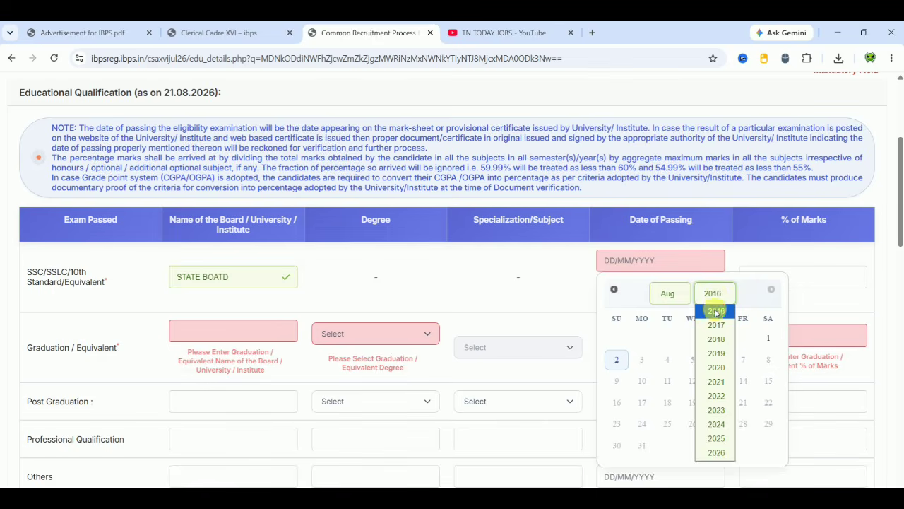
click(716, 312)
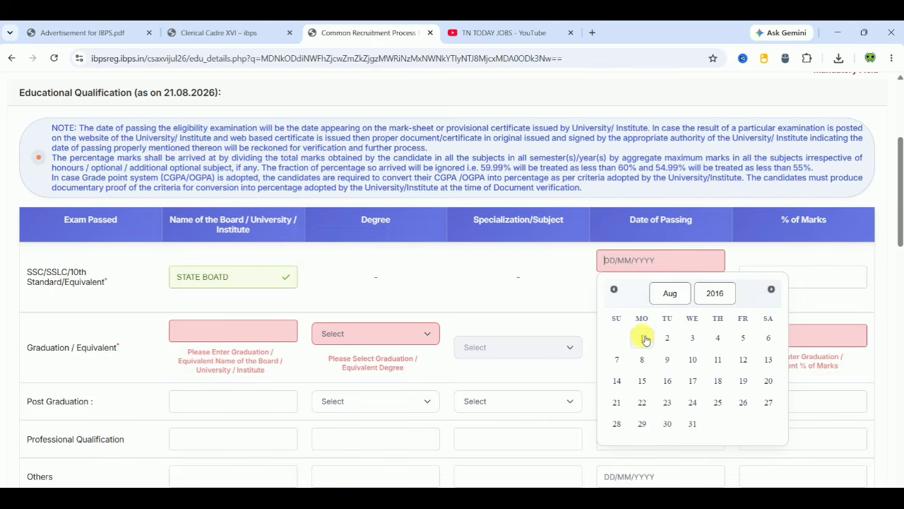
click(643, 339)
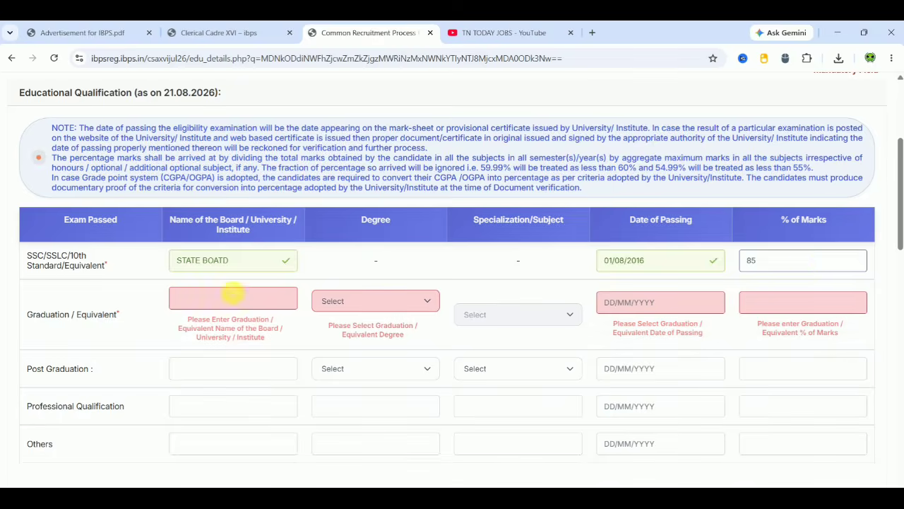
click(195, 298)
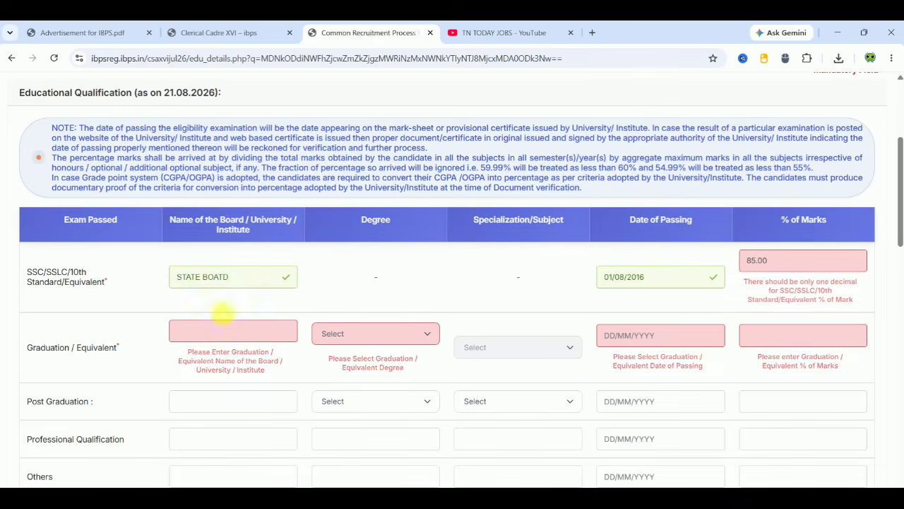
click(224, 329)
- Enter the graduation institute and choose Bachelor of Computer Applications with BCA specialization
text(XXXXXXX)
click(394, 332)
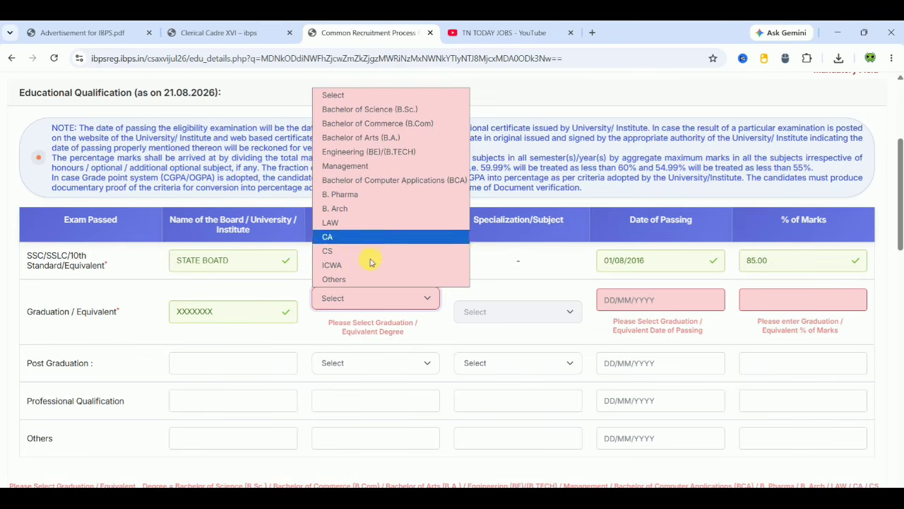
click(400, 179)
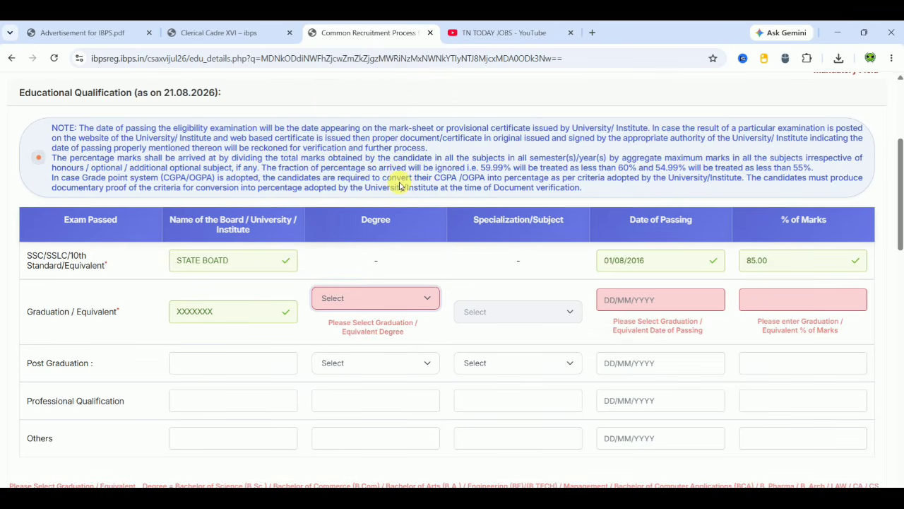
click(496, 298)
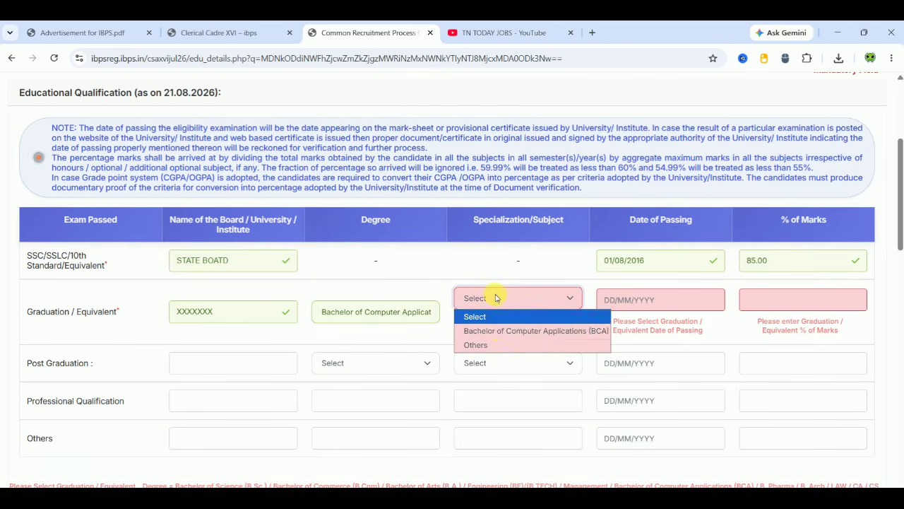
click(498, 330)
- Set the graduation passing date to 17/08/2022 and marks to 70.00 percent
click(644, 300)
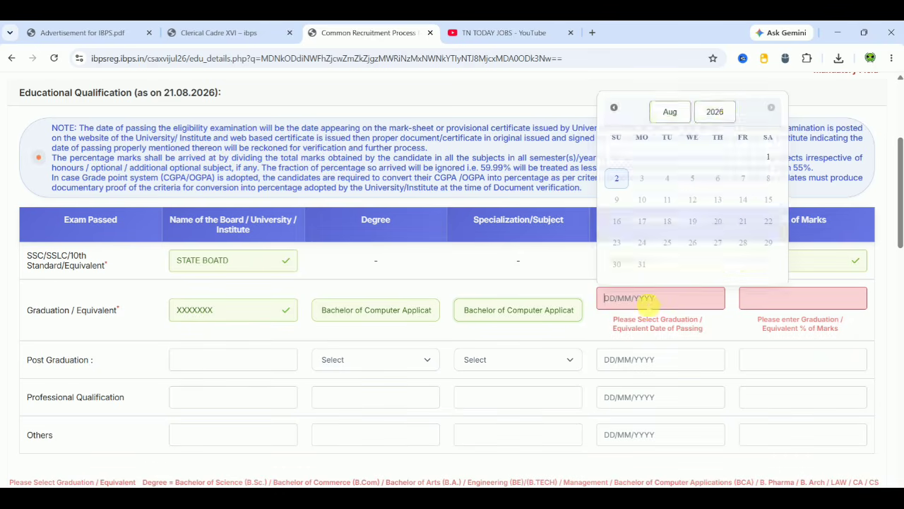
click(723, 117)
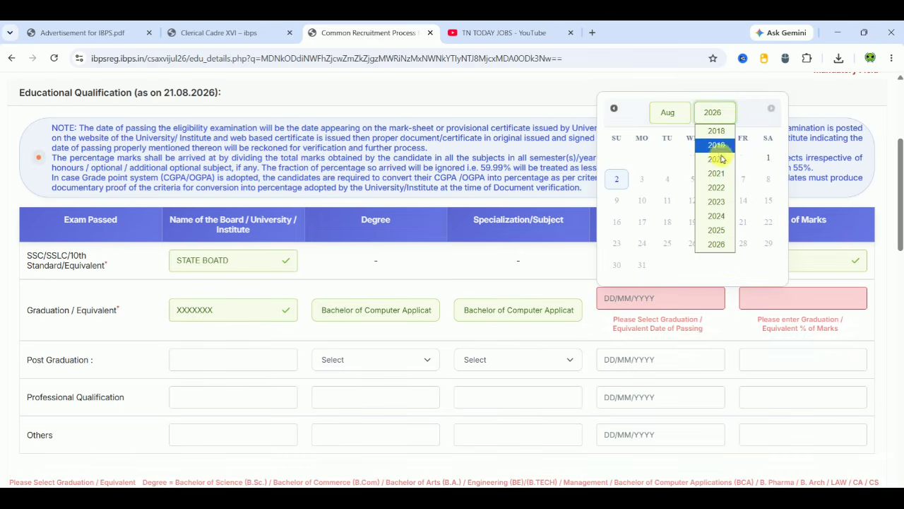
click(719, 187)
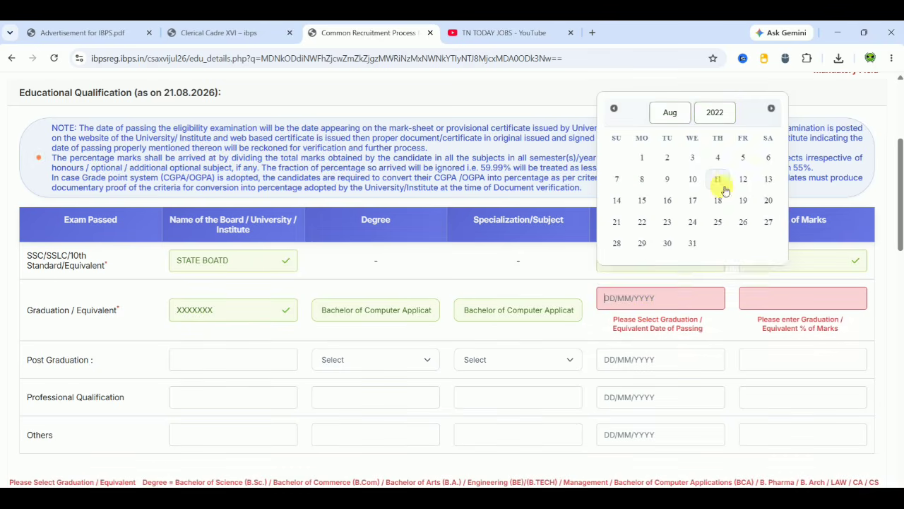
click(692, 205)
click(776, 300)
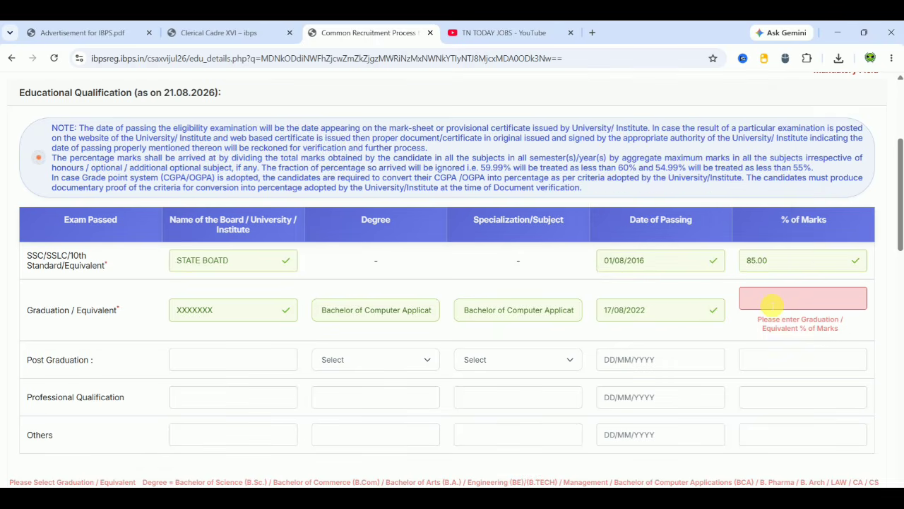
text(70.00)
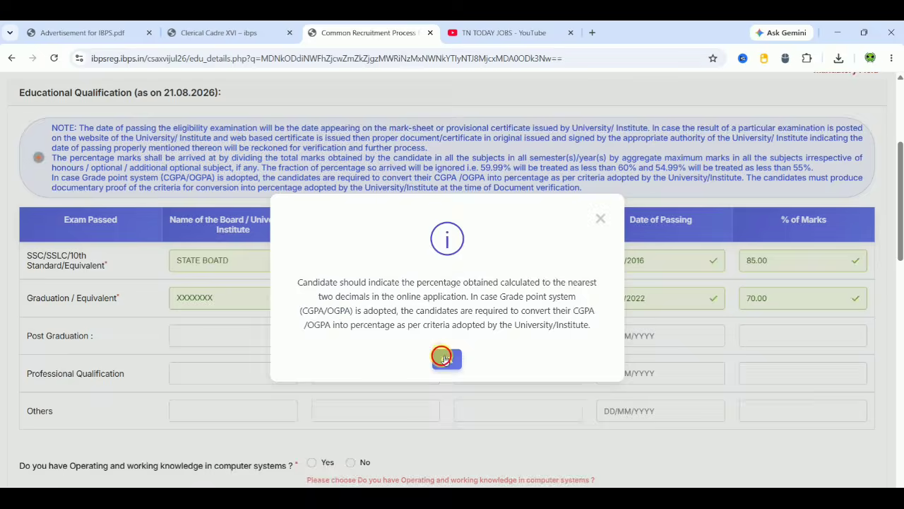
click(446, 359)
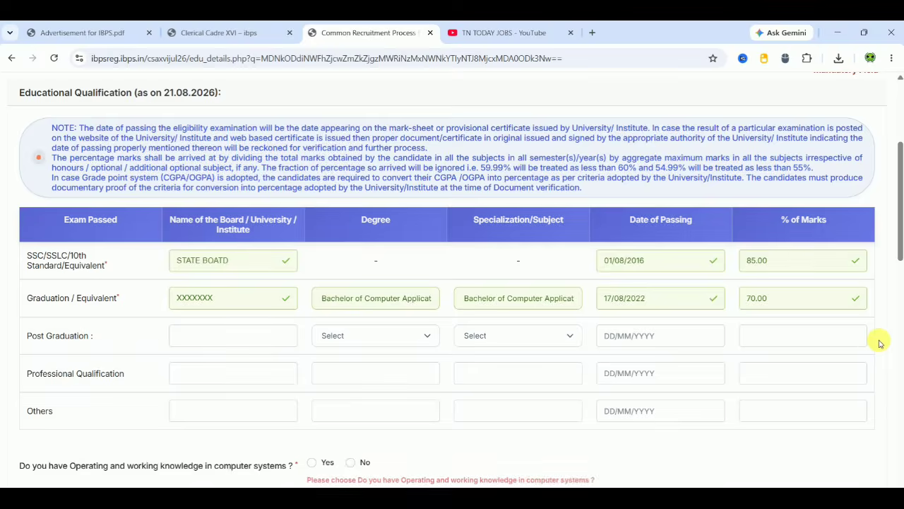
- Answer Yes to computer knowledge and set the qualification to 'Degree in' 'Computer language'
scroll(879, 343, down, 3)
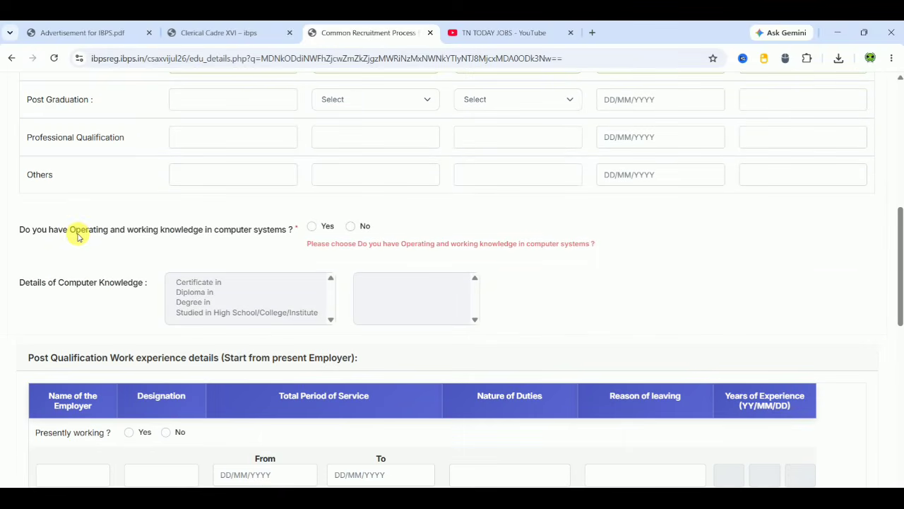
click(312, 226)
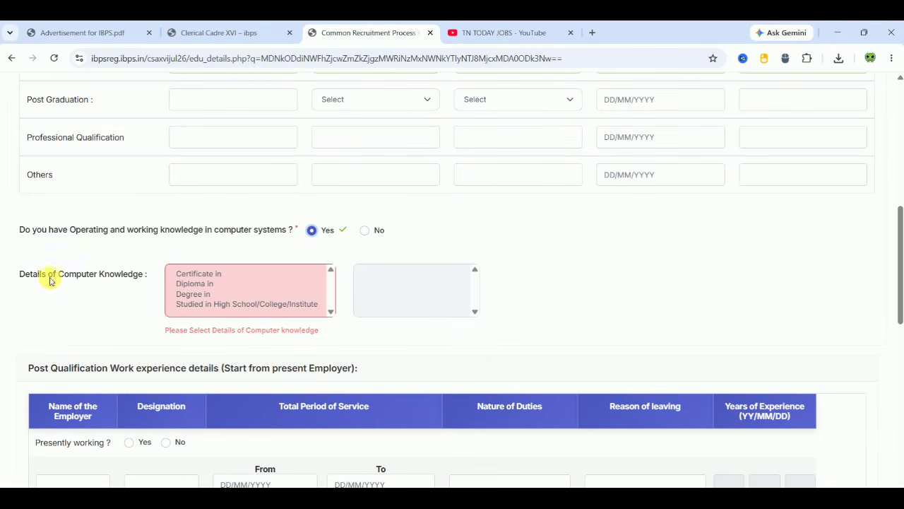
click(212, 273)
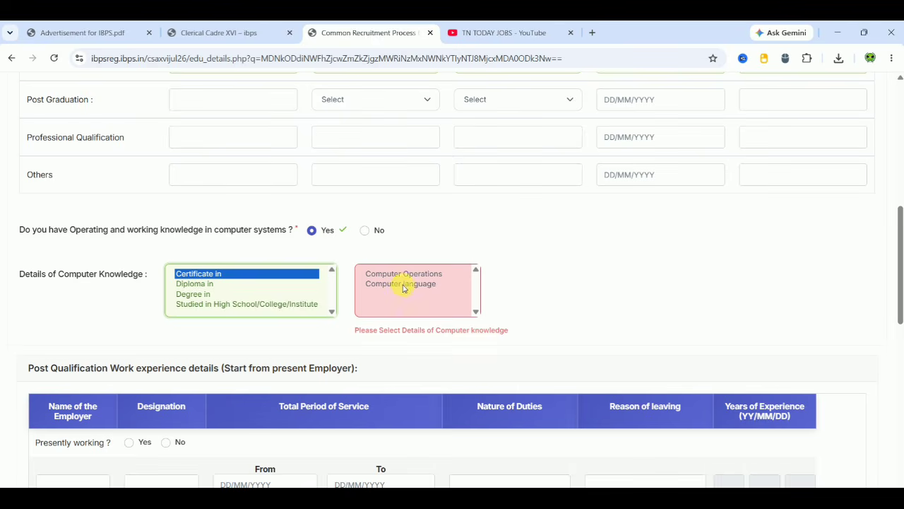
click(192, 284)
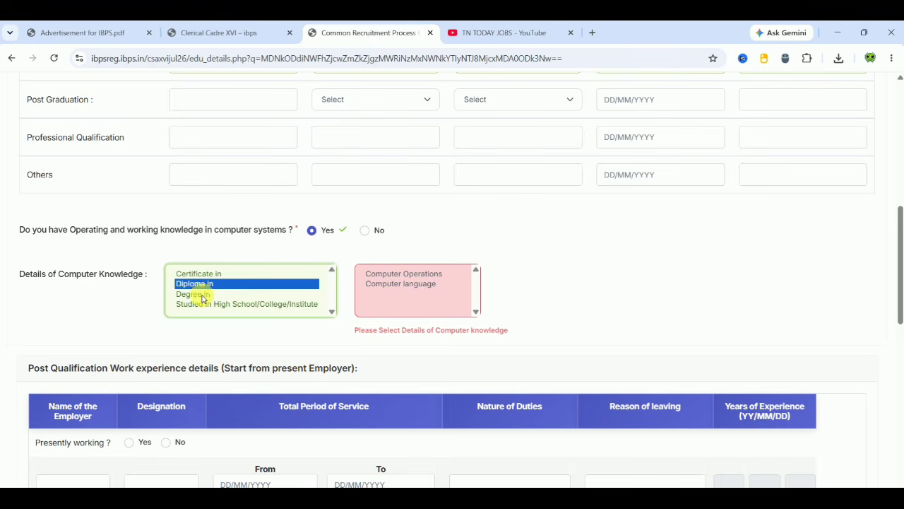
click(203, 295)
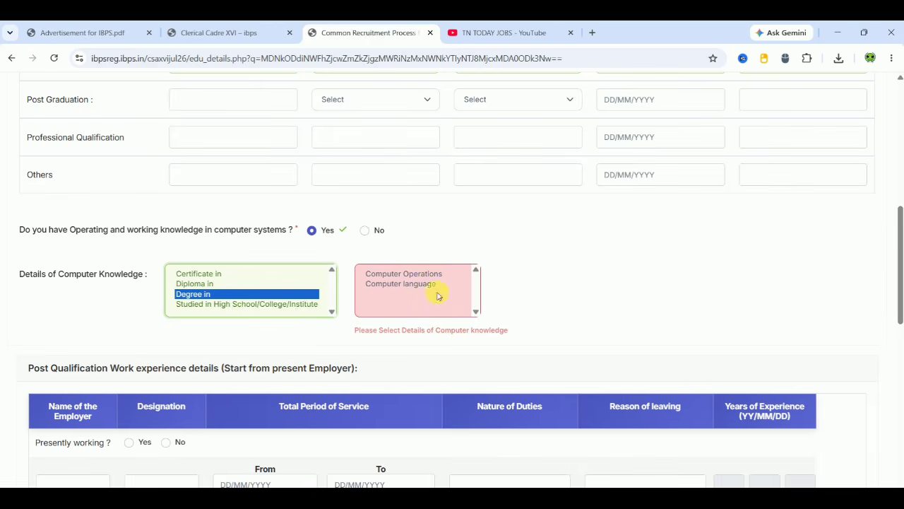
click(286, 305)
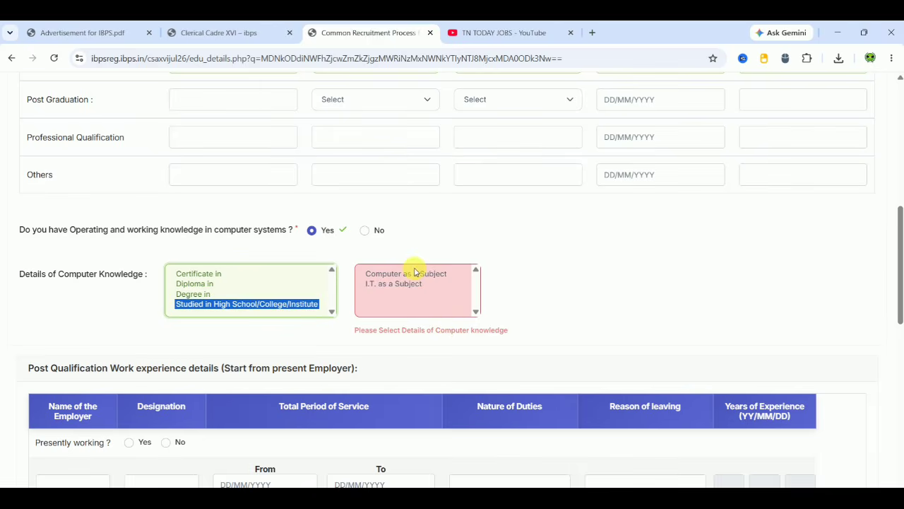
click(217, 284)
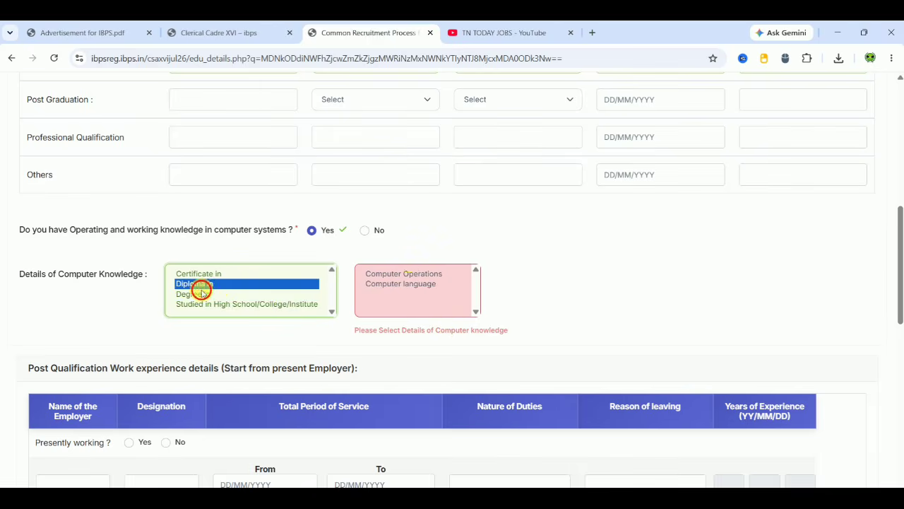
click(201, 294)
click(414, 273)
click(414, 284)
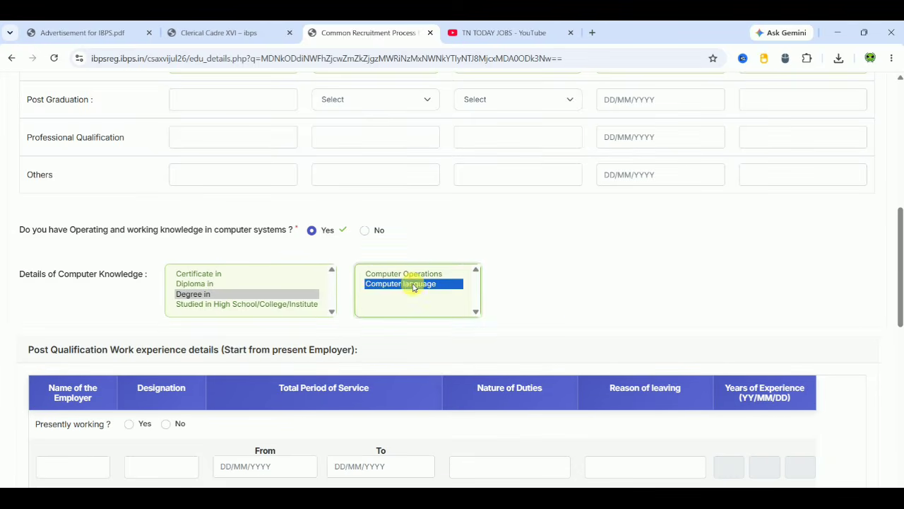
click(560, 297)
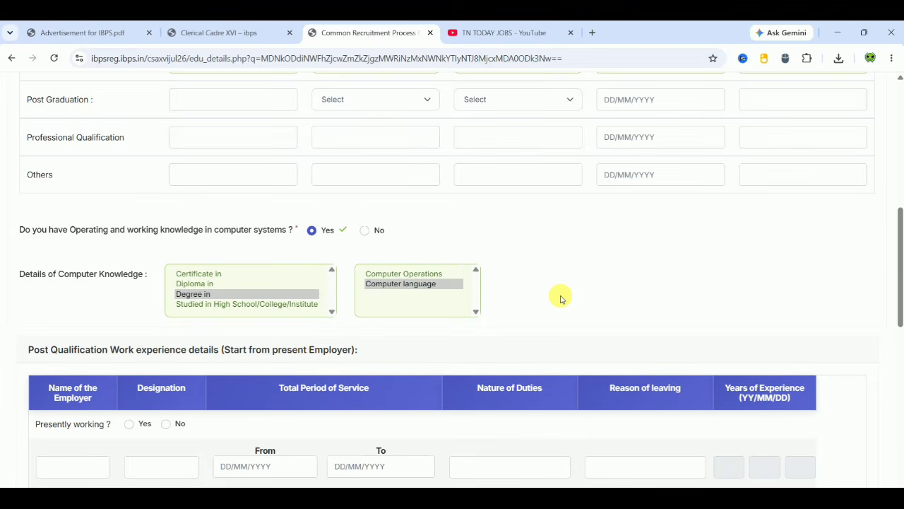
scroll(560, 298, down, 3)
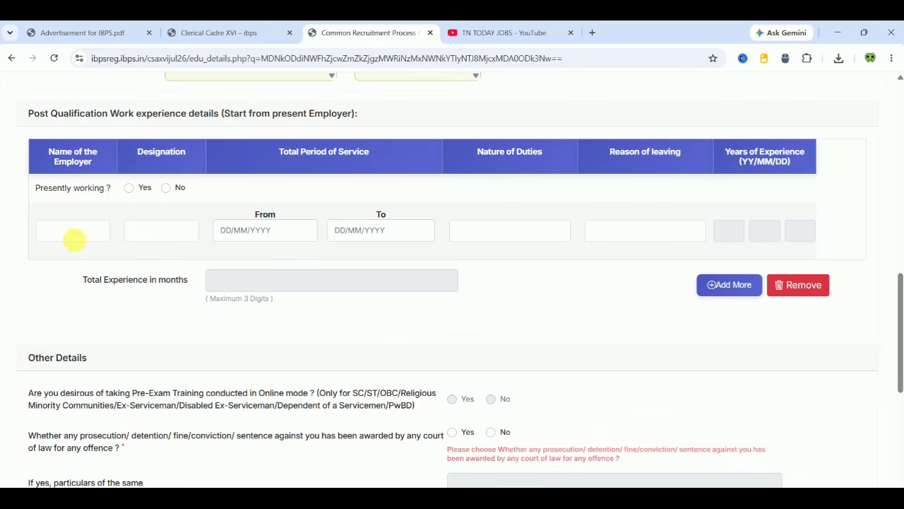
- Mark No for presently working and No for the prosecution or conviction question
click(75, 238)
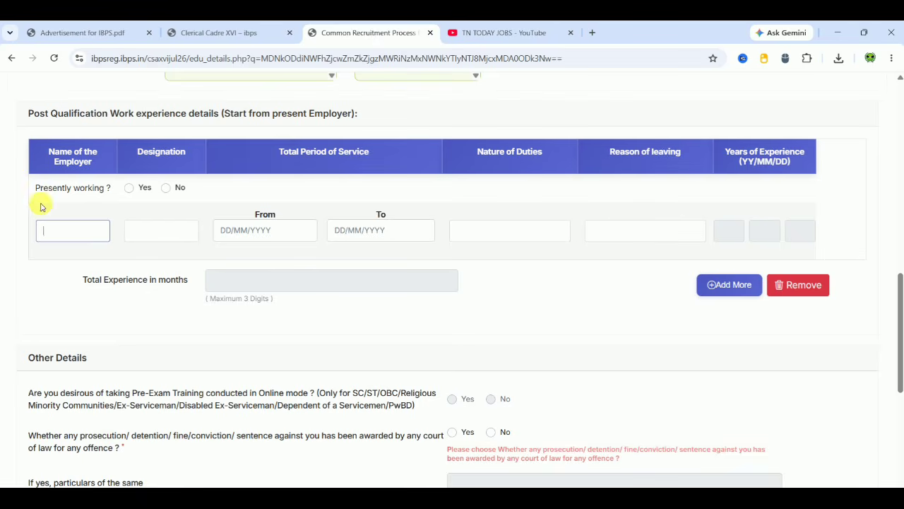
click(167, 189)
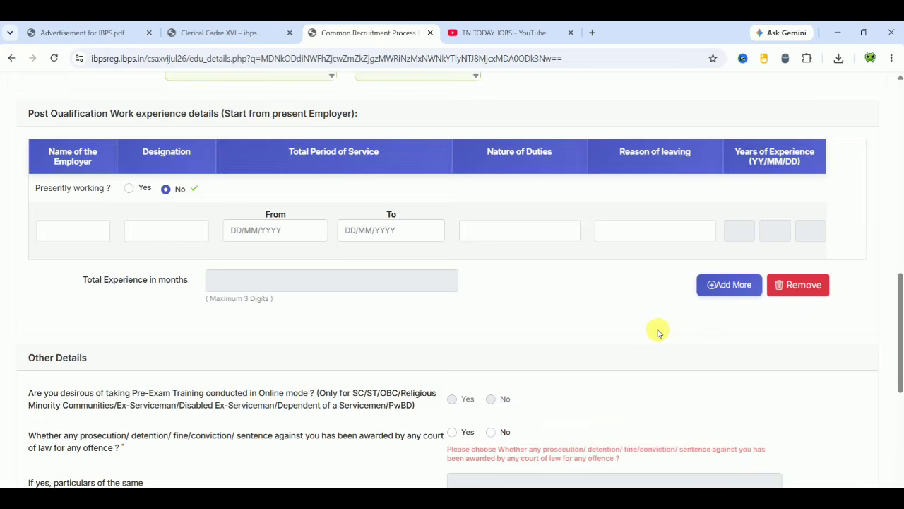
scroll(657, 332, down, 1)
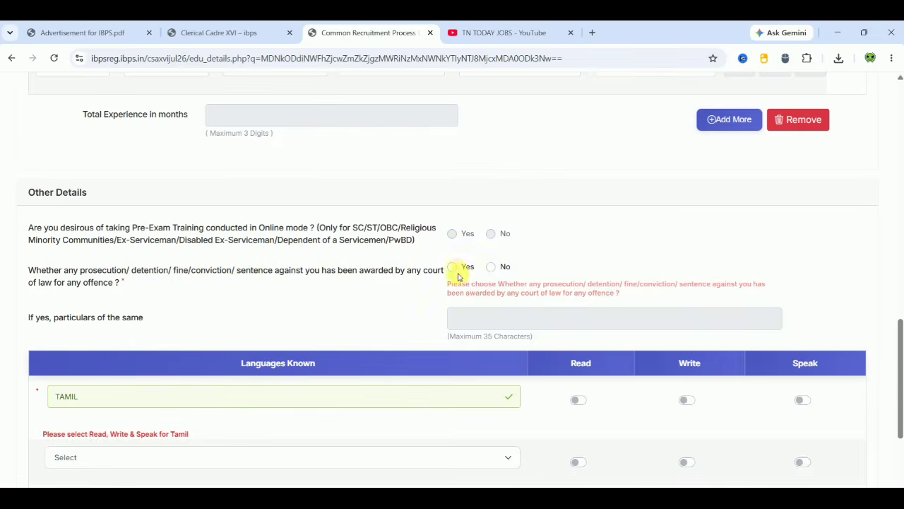
click(494, 267)
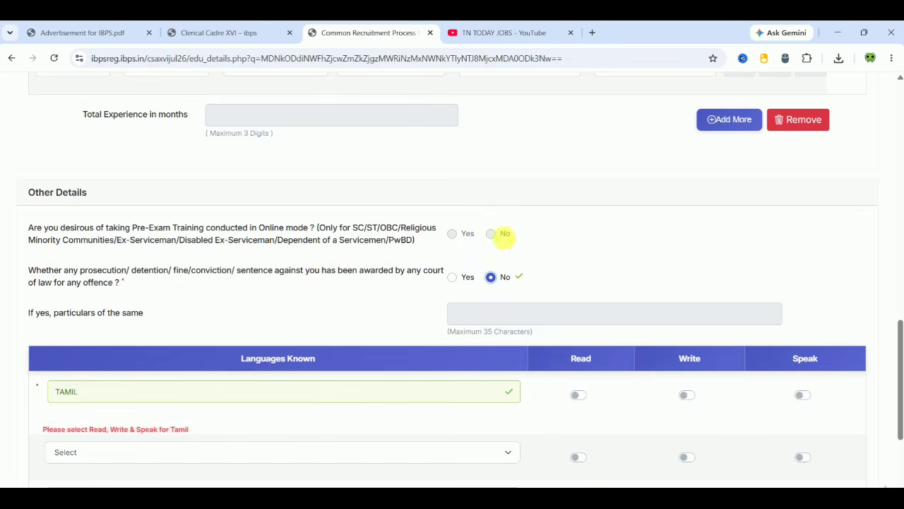
- Turn on Read, Write and Speak for Tamil
scroll(798, 255, down, 3)
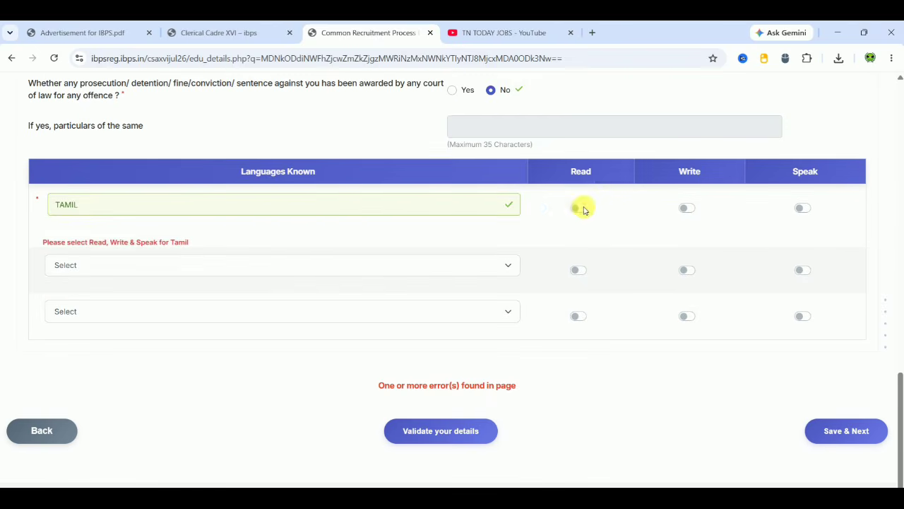
click(579, 208)
click(687, 209)
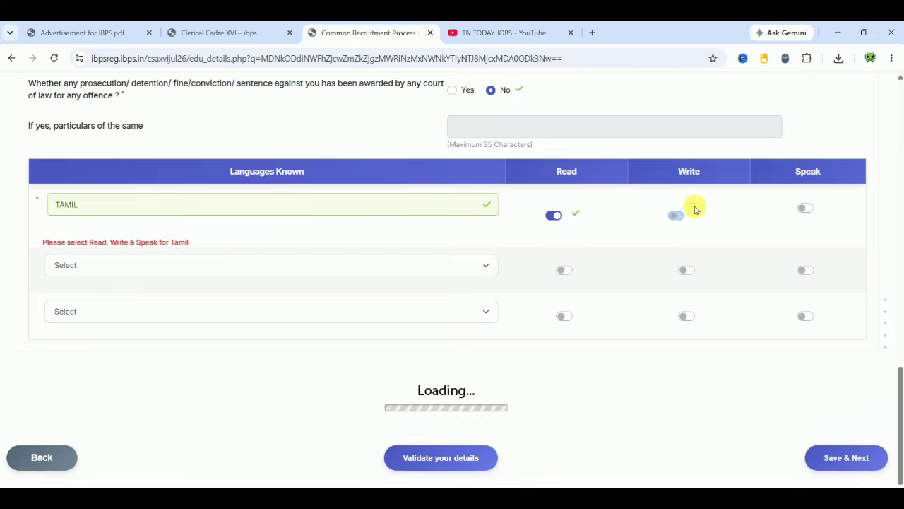
click(811, 213)
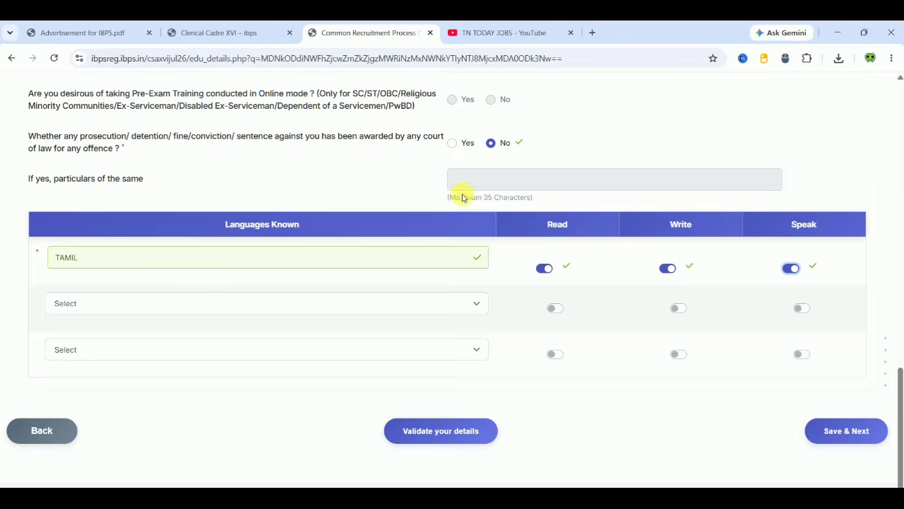
- Set English as language 2 with Read, Write and Speak all on
click(390, 305)
click(222, 347)
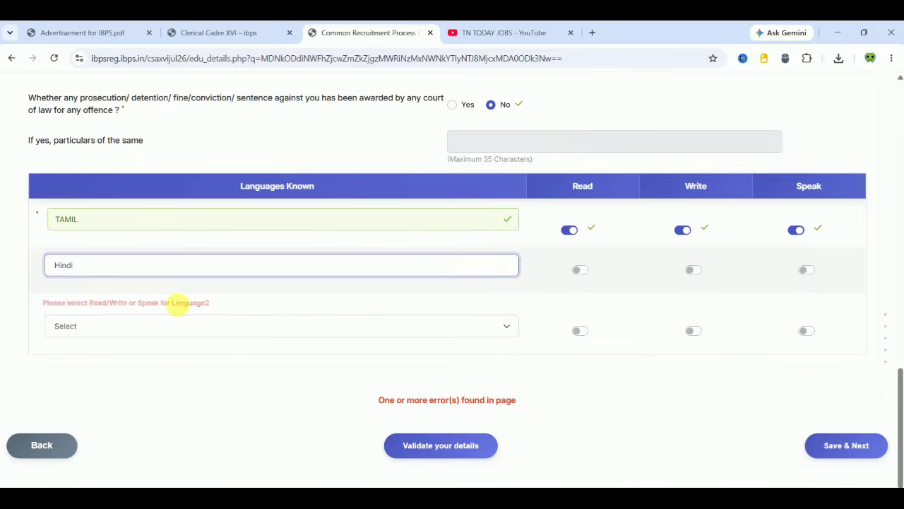
click(159, 272)
click(98, 298)
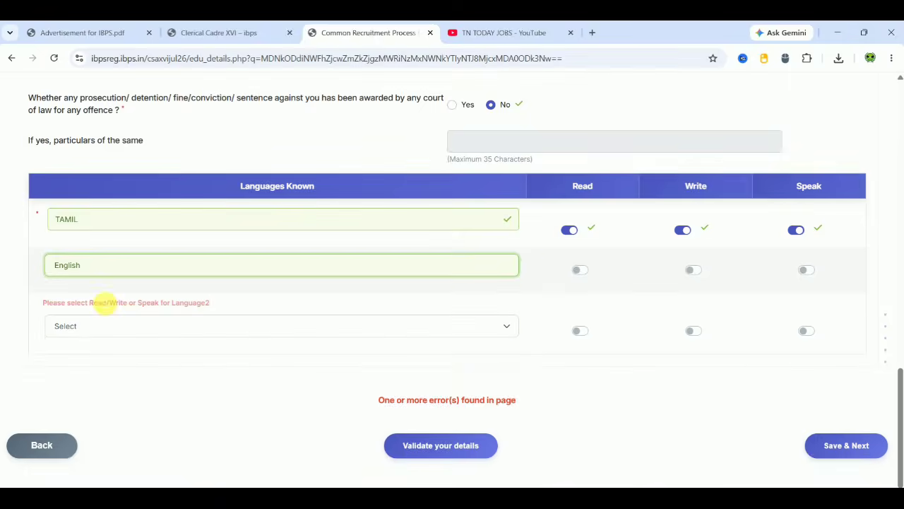
click(583, 271)
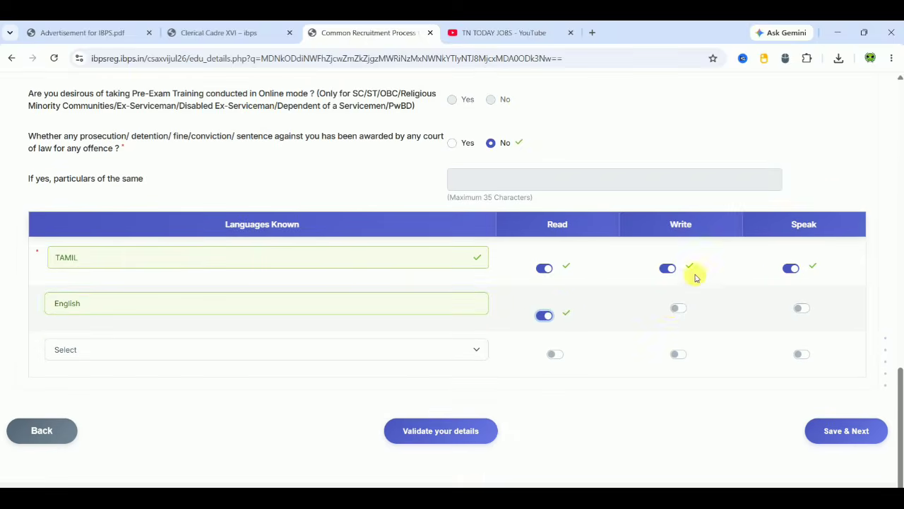
click(685, 315)
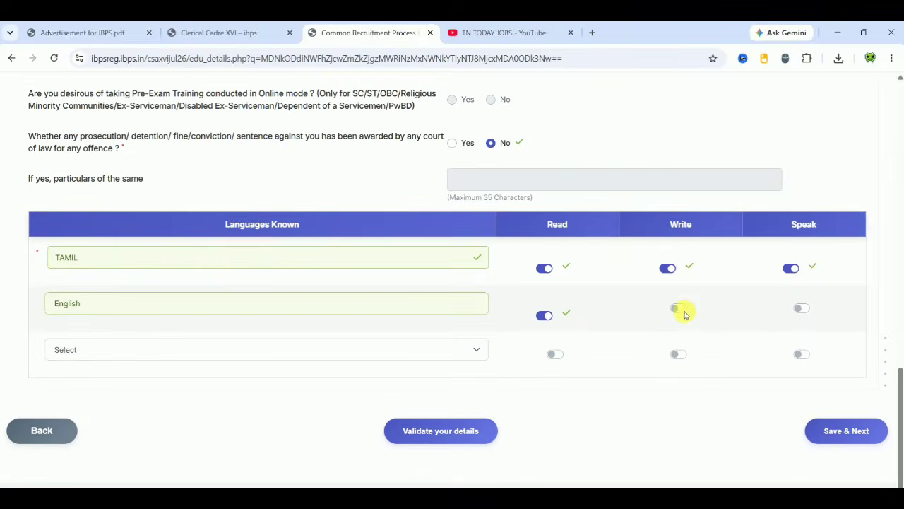
click(683, 313)
click(803, 308)
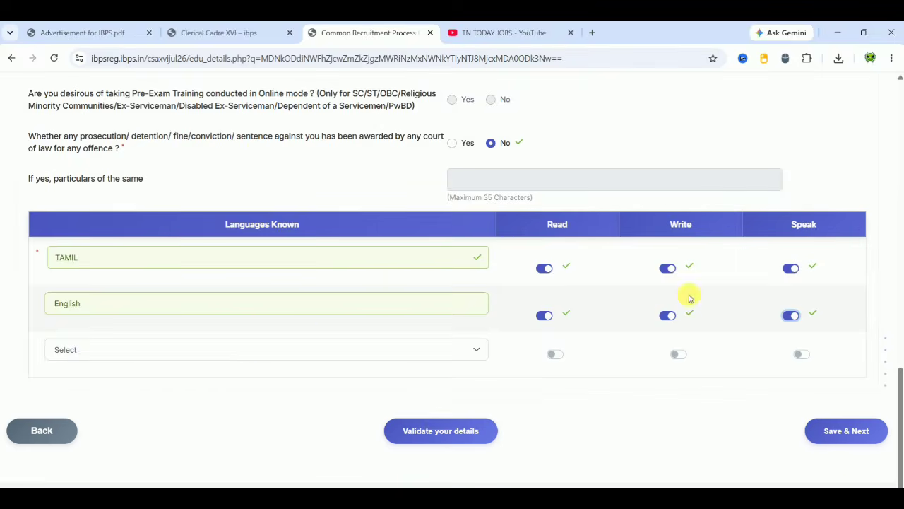
click(240, 350)
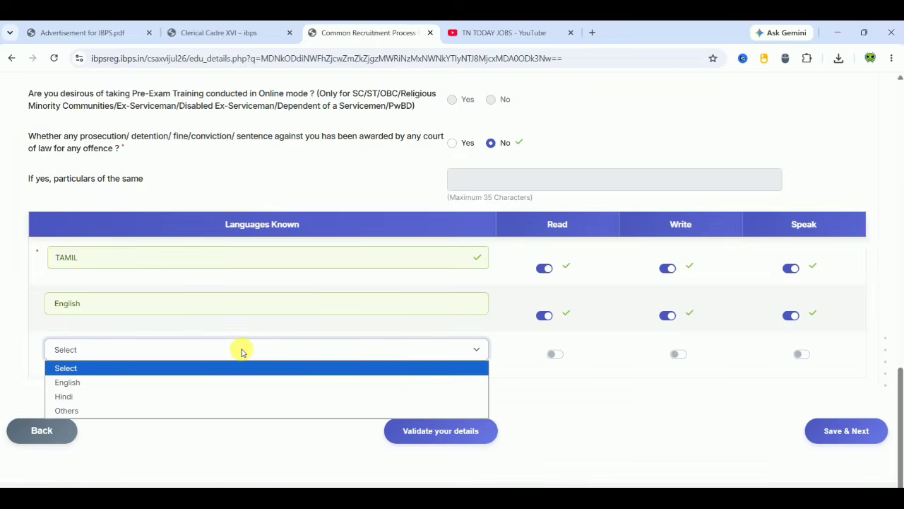
click(589, 445)
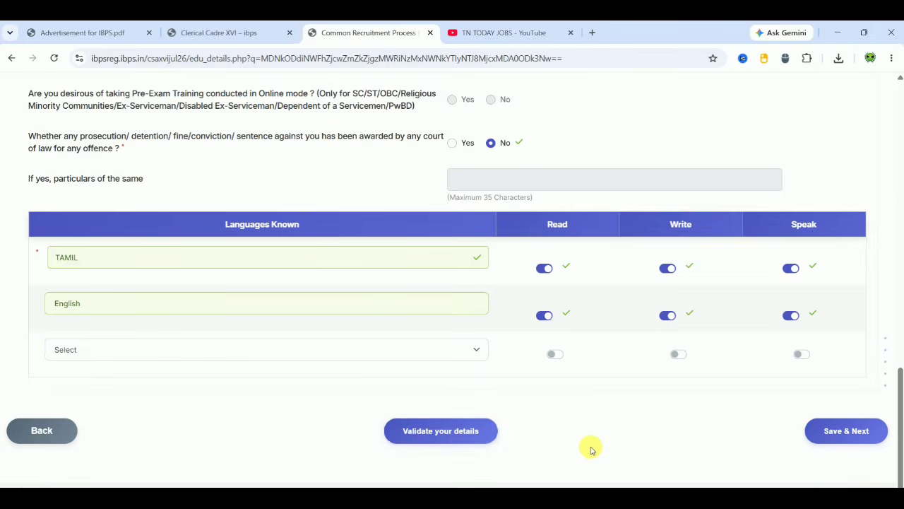
- Validate the details, dismiss the success message, and save to reach bank preferences
click(437, 432)
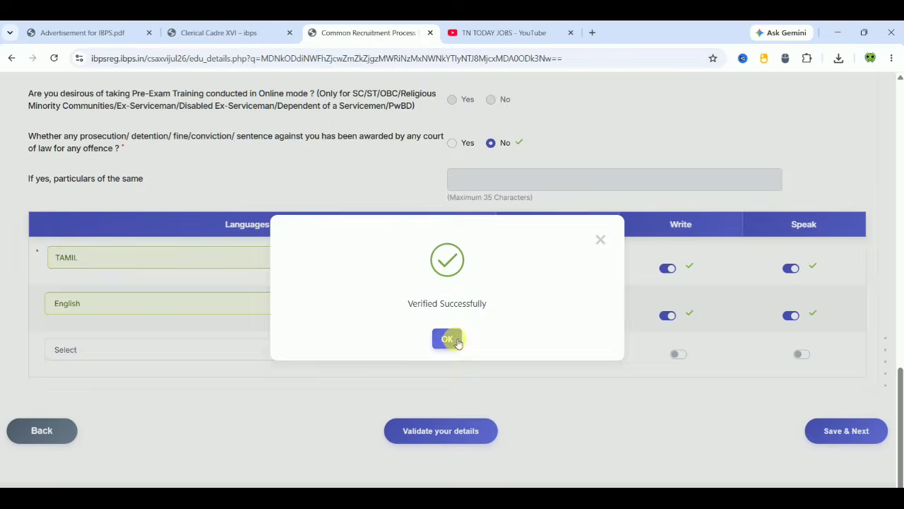
click(453, 339)
click(841, 430)
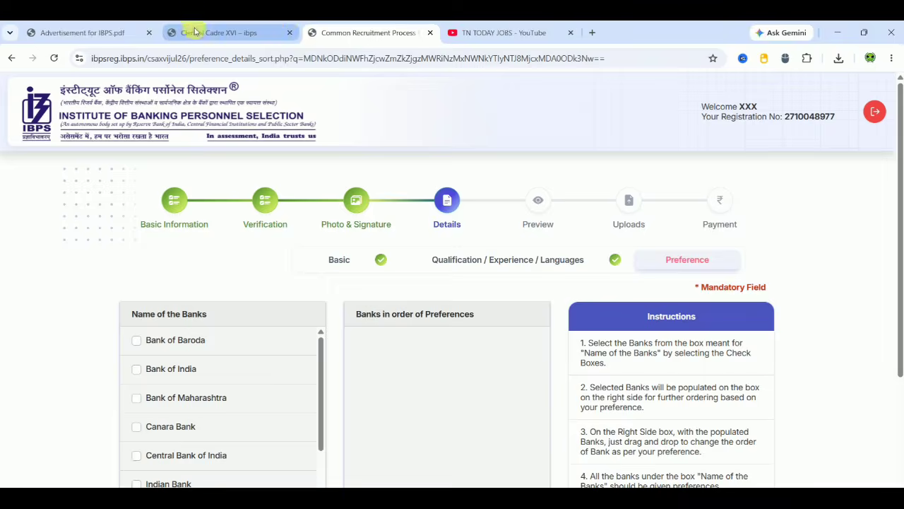
- Scroll the IBPS advertisement PDF to page 49's Tamil Nadu bank-wise vacancy table
click(99, 35)
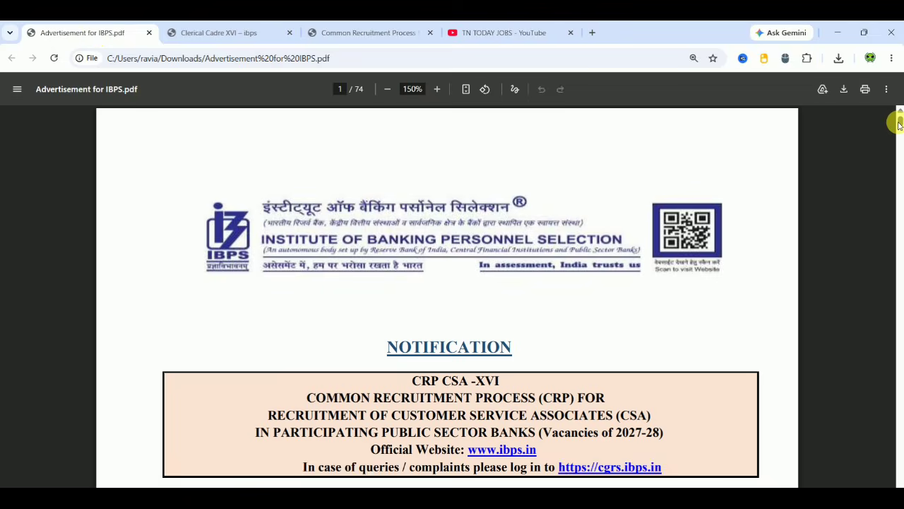
drag(899, 124, 899, 363)
scroll(849, 396, down, 3)
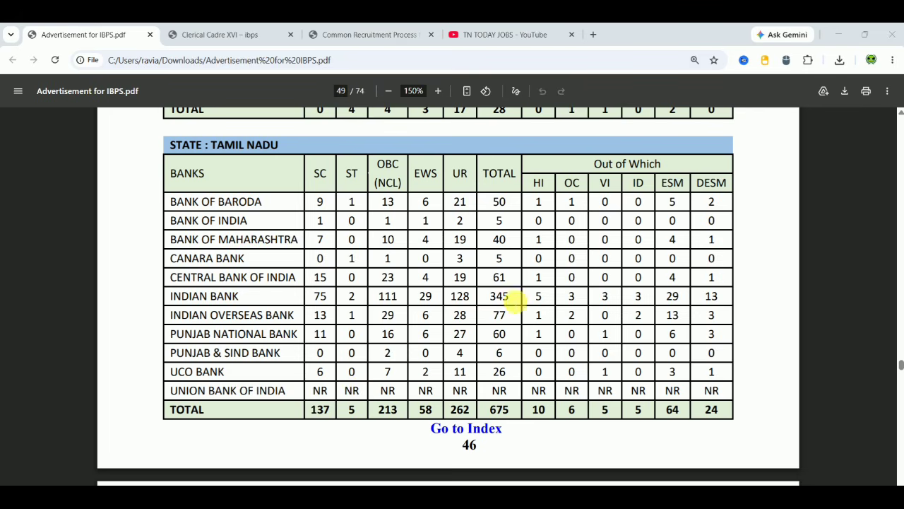
- Add Indian Bank and Central Bank of India first, keeping the vacancy PDF alongside
click(364, 33)
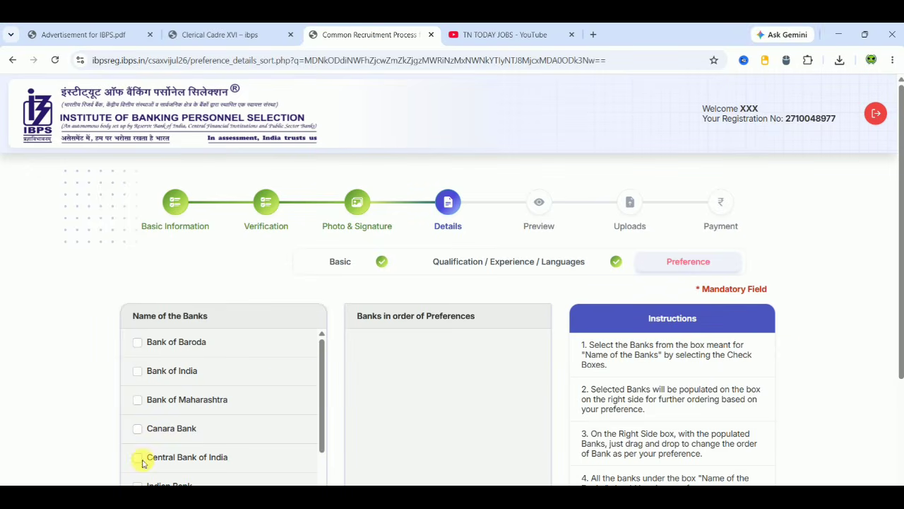
scroll(804, 357, down, 2)
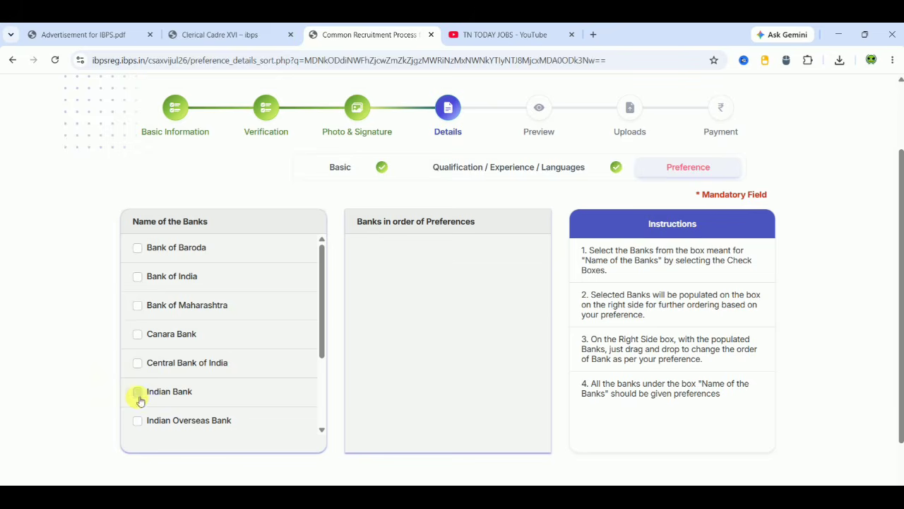
click(139, 396)
click(239, 34)
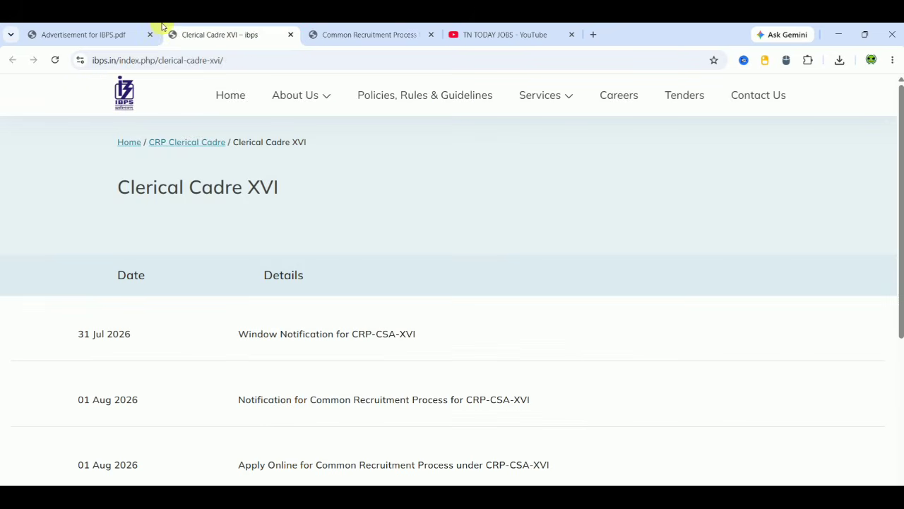
drag(113, 32, 228, 26)
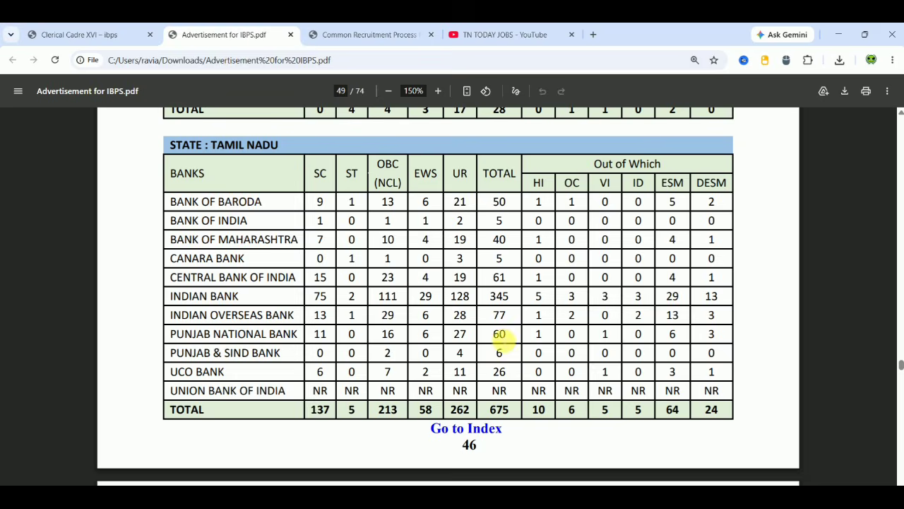
click(379, 29)
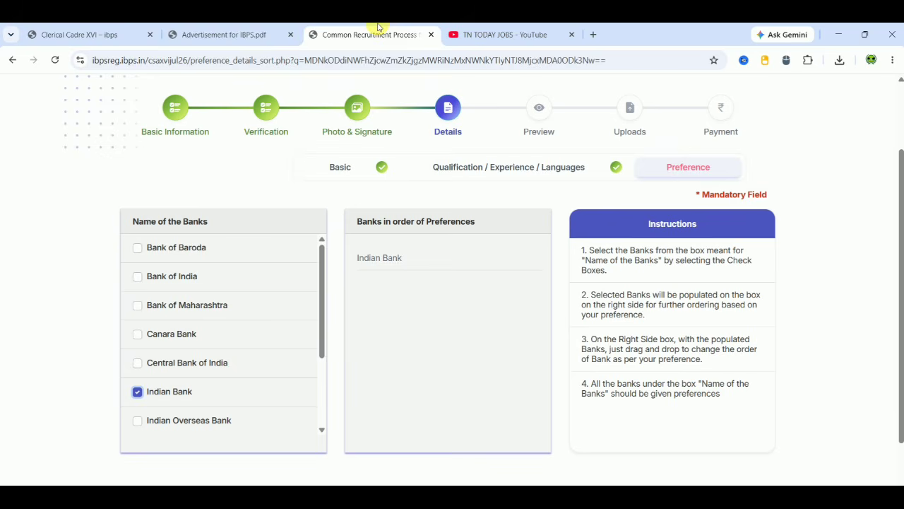
click(139, 365)
click(244, 28)
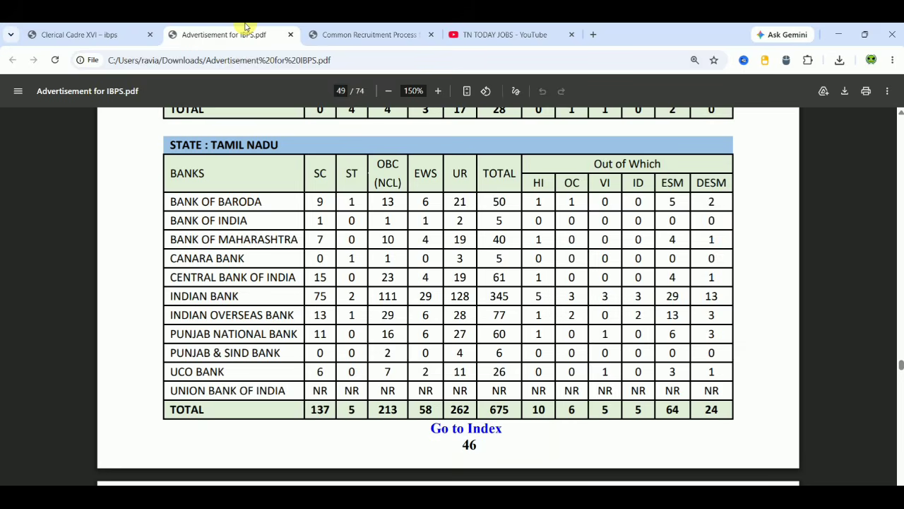
click(362, 32)
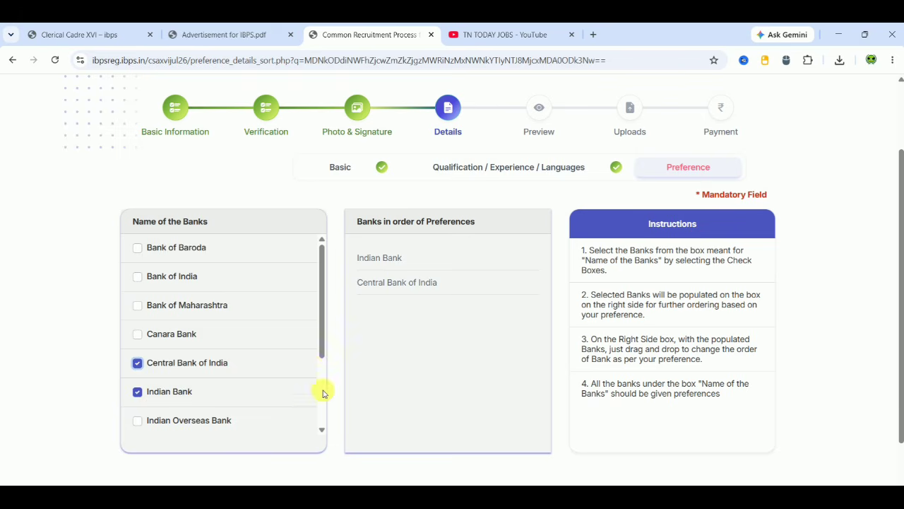
- Tick Punjab & Sind, Union Bank of India, UCO, Punjab National and Indian Overseas banks
scroll(323, 390, down, 2)
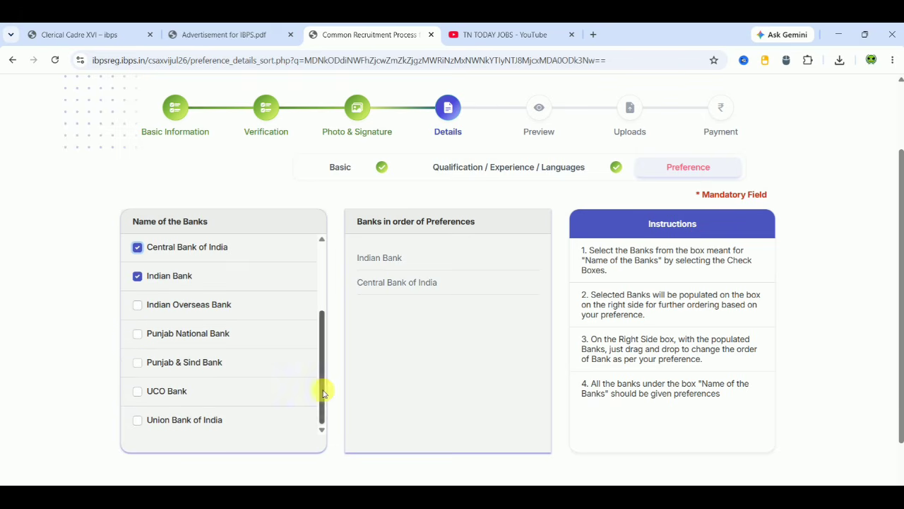
click(137, 335)
click(138, 363)
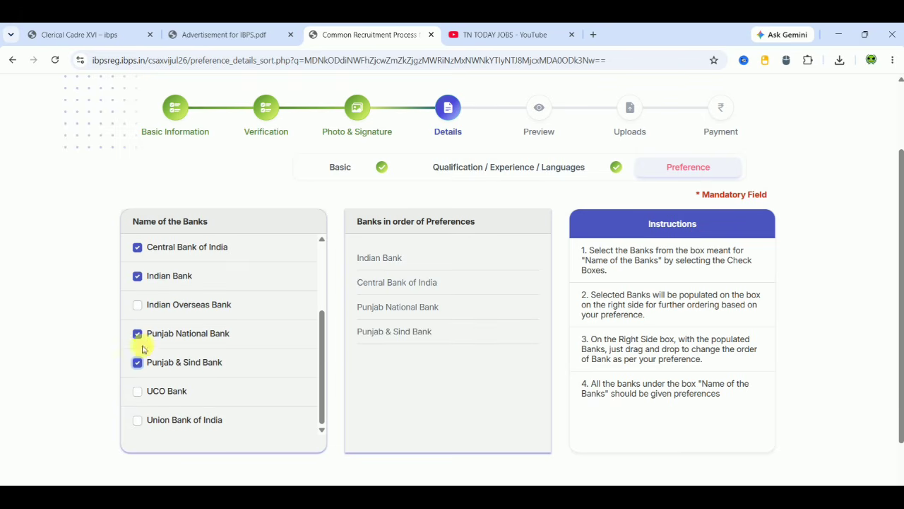
click(141, 334)
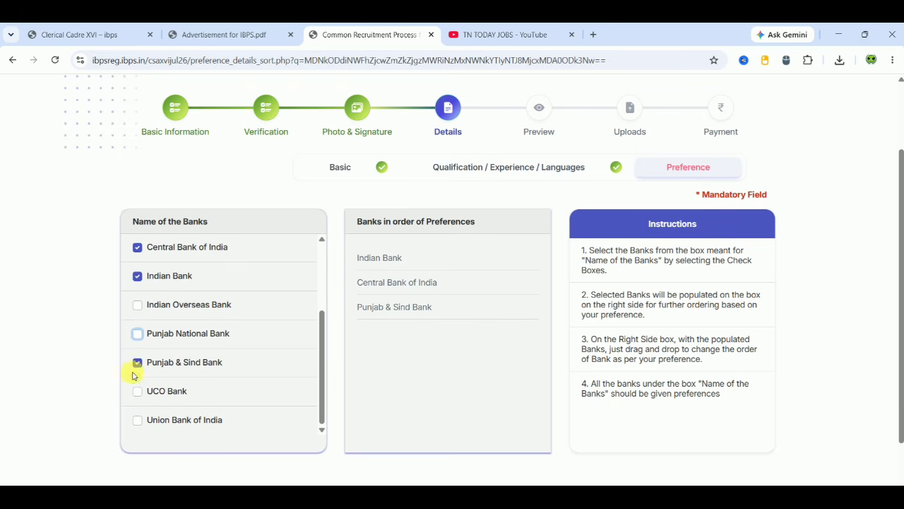
click(138, 421)
click(138, 391)
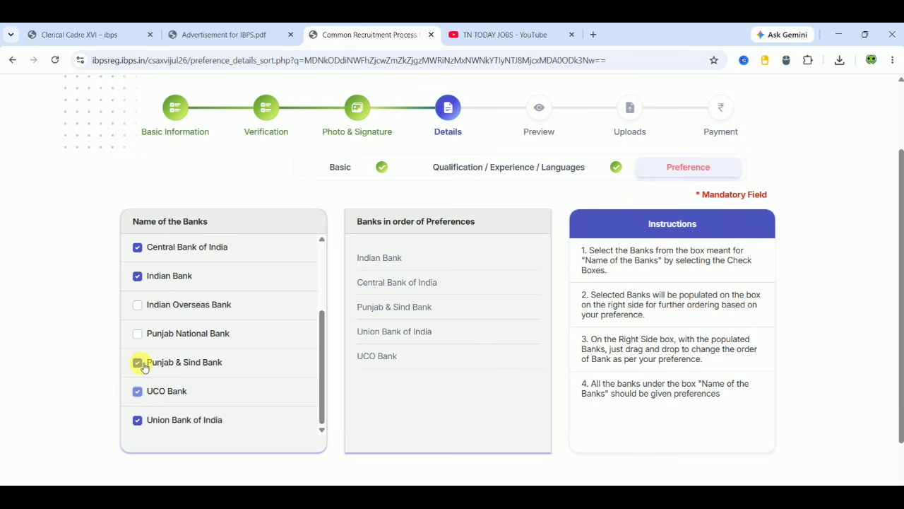
click(139, 334)
click(137, 304)
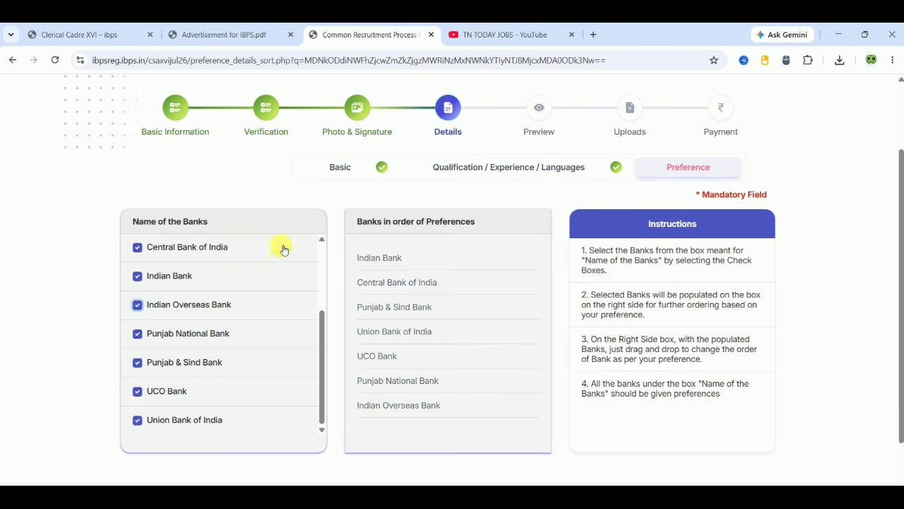
- Tick Bank of Baroda, Bank of India, Bank of Maharashtra and Canara Bank; move Union Bank third
scroll(321, 248, up, 3)
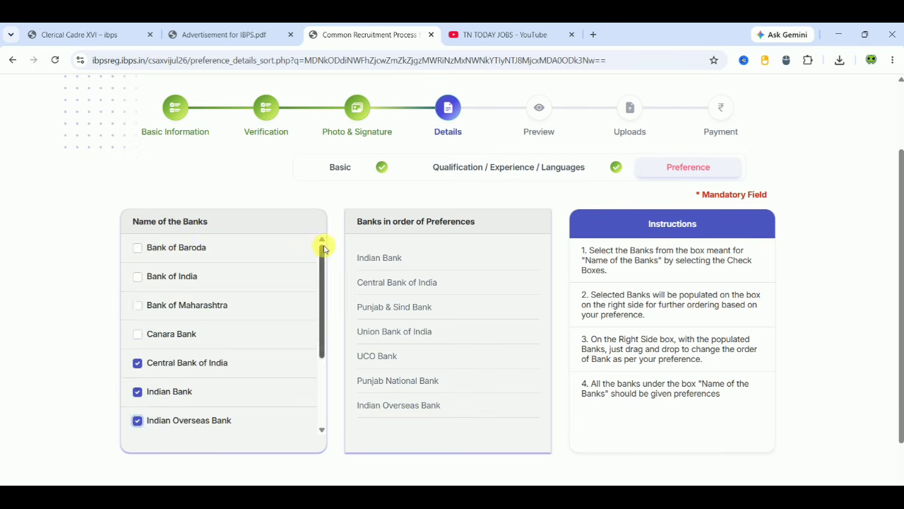
click(138, 247)
click(138, 276)
click(139, 306)
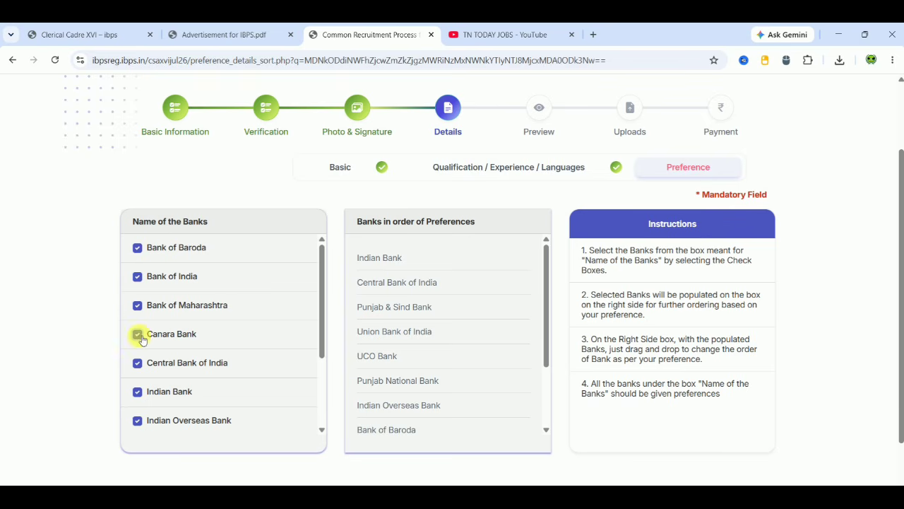
click(139, 335)
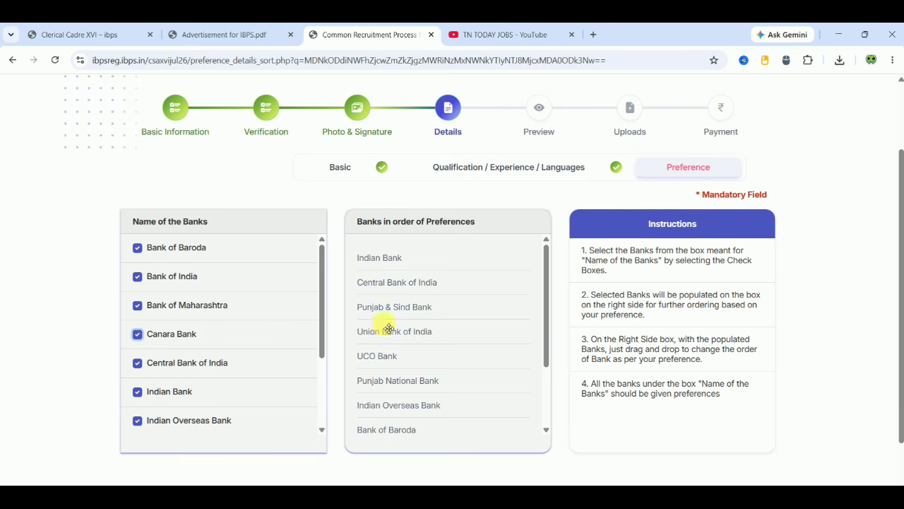
drag(389, 338, 394, 311)
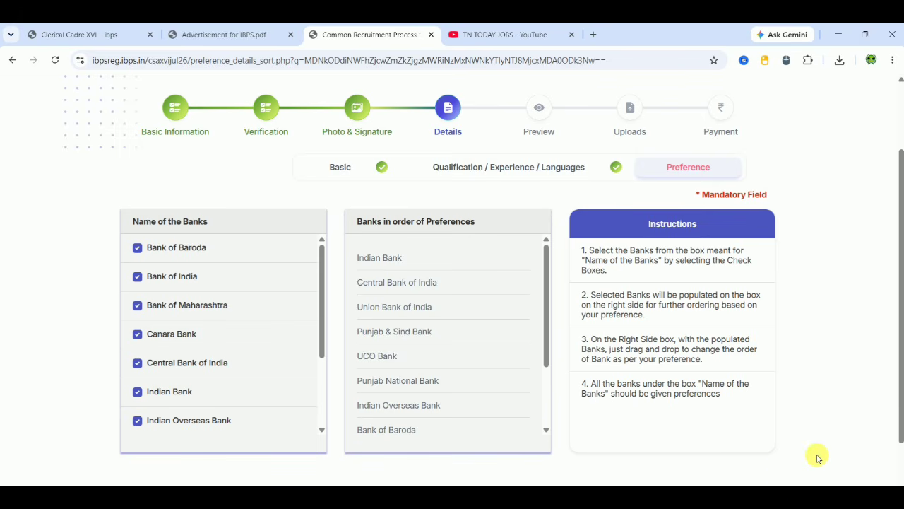
scroll(817, 458, down, 1)
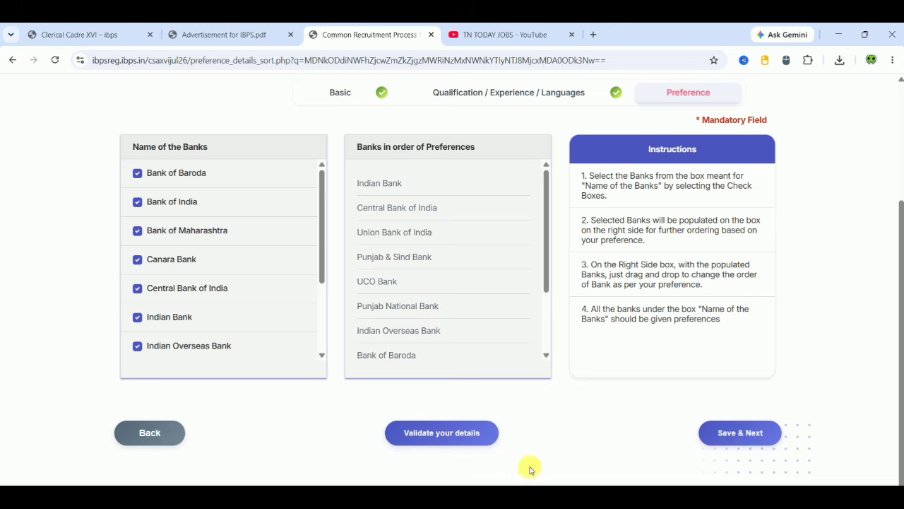
- Validate the bank preferences and save to continue to the preview page
click(466, 435)
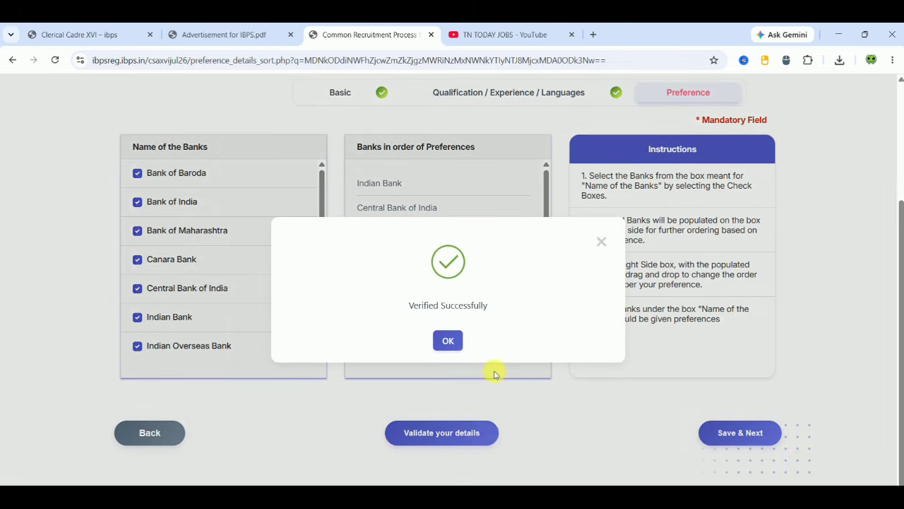
click(449, 343)
click(751, 430)
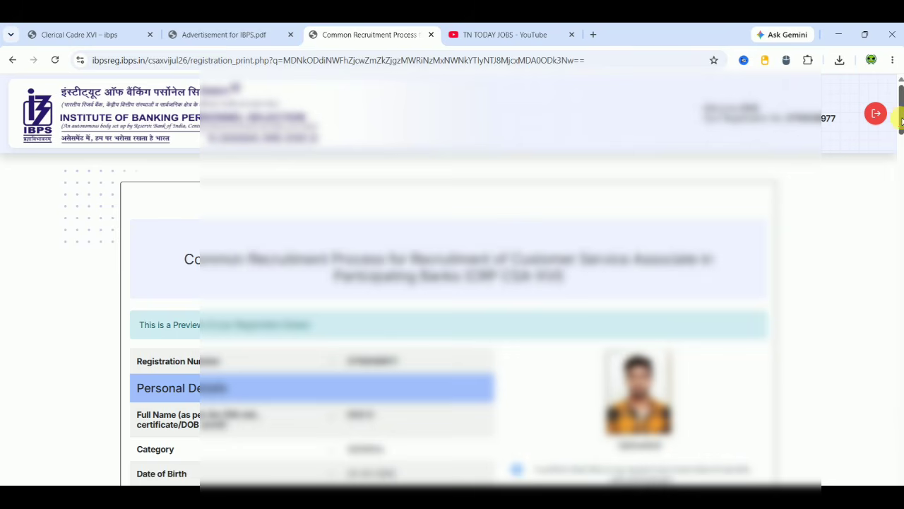
drag(901, 120, 883, 465)
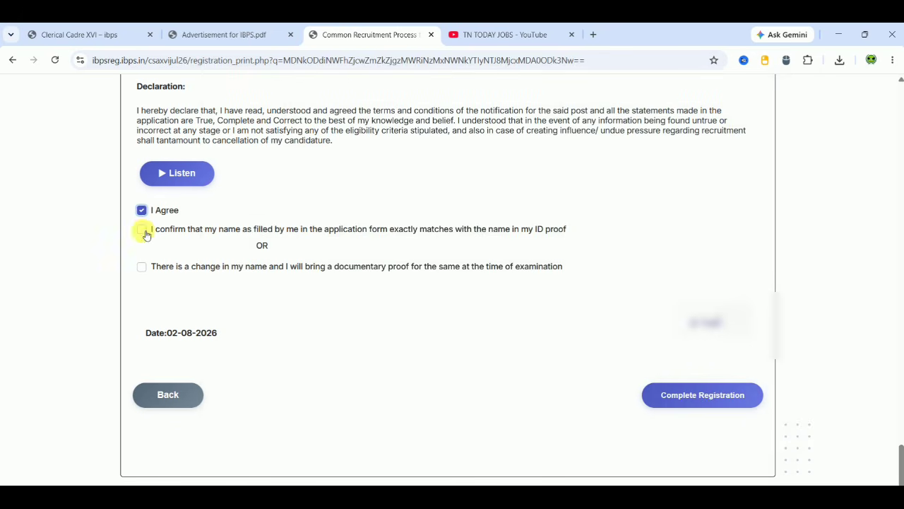
- Confirm the name matches the ID proof and complete the registration, accepting both confirmations
click(142, 231)
click(721, 399)
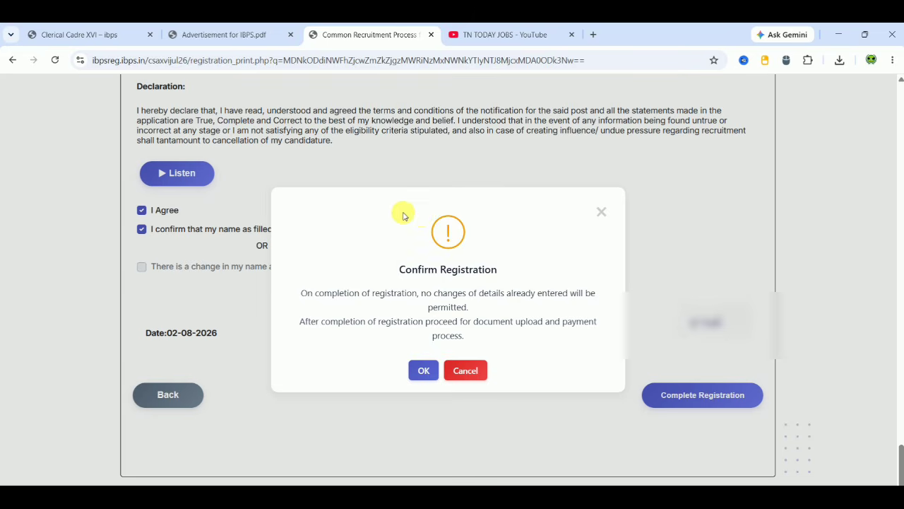
click(423, 370)
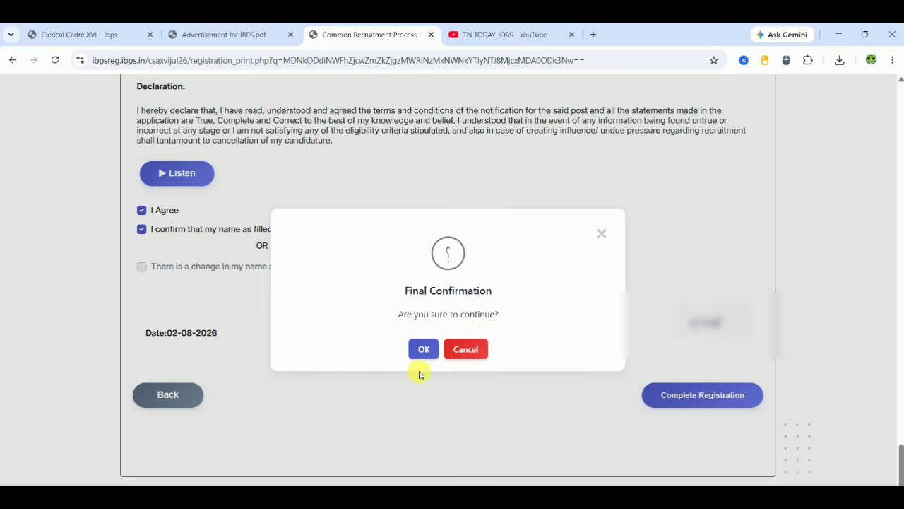
click(424, 352)
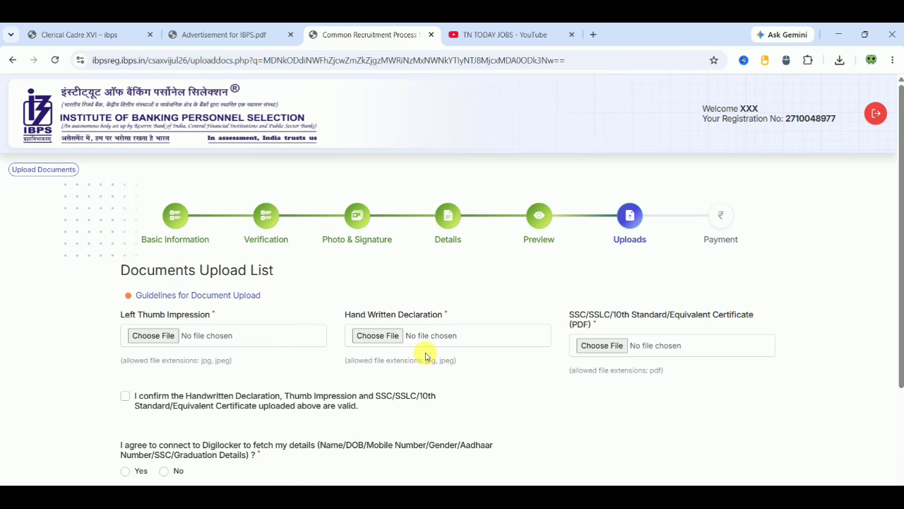
- Search the advertisement PDF for 'hand' and step through its matches
scroll(770, 408, down, 2)
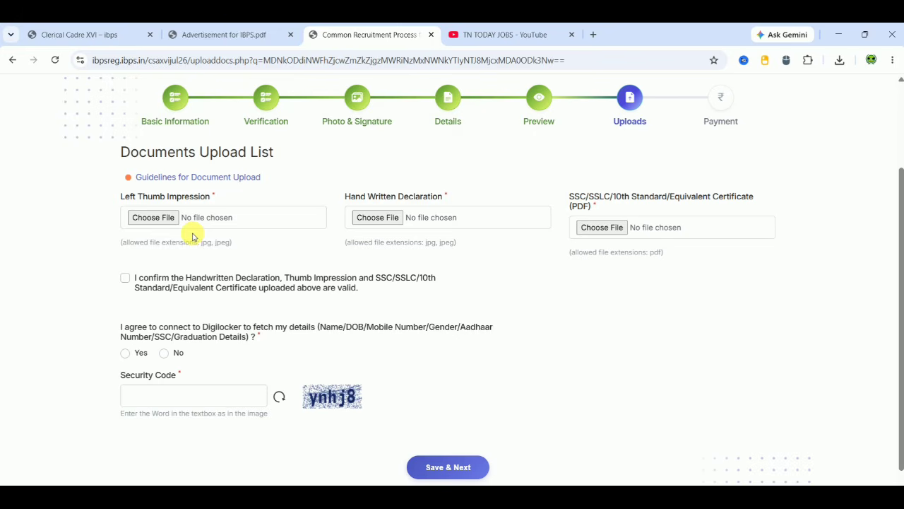
click(222, 35)
key(ctrl+f)
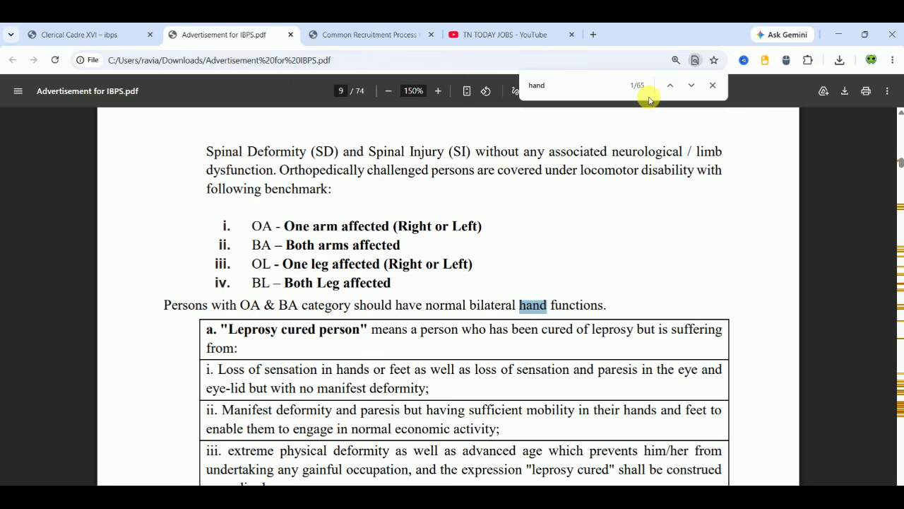
click(691, 85)
click(693, 86)
click(692, 87)
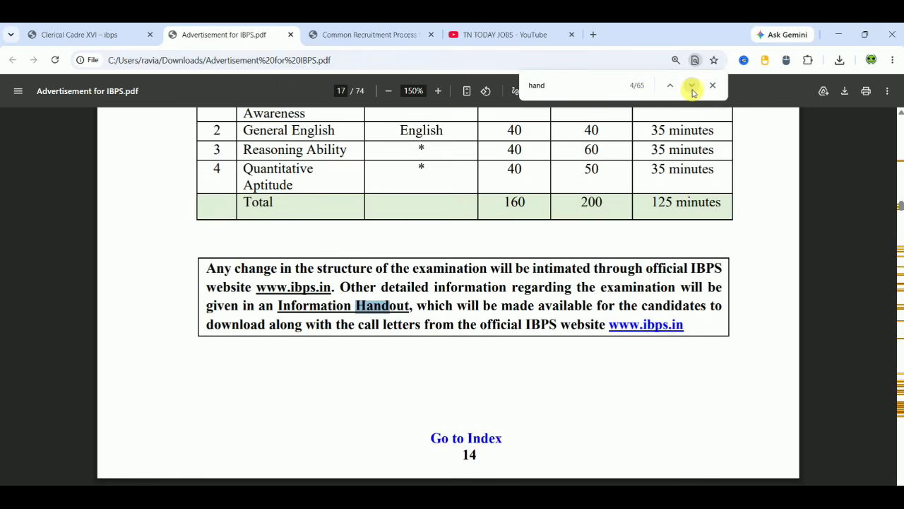
click(691, 86)
click(692, 86)
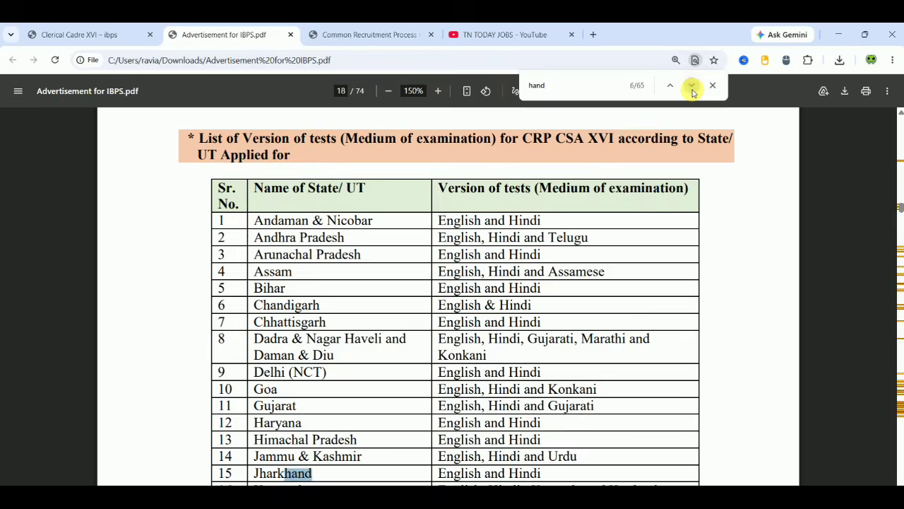
click(692, 86)
click(692, 86)
click(692, 86)
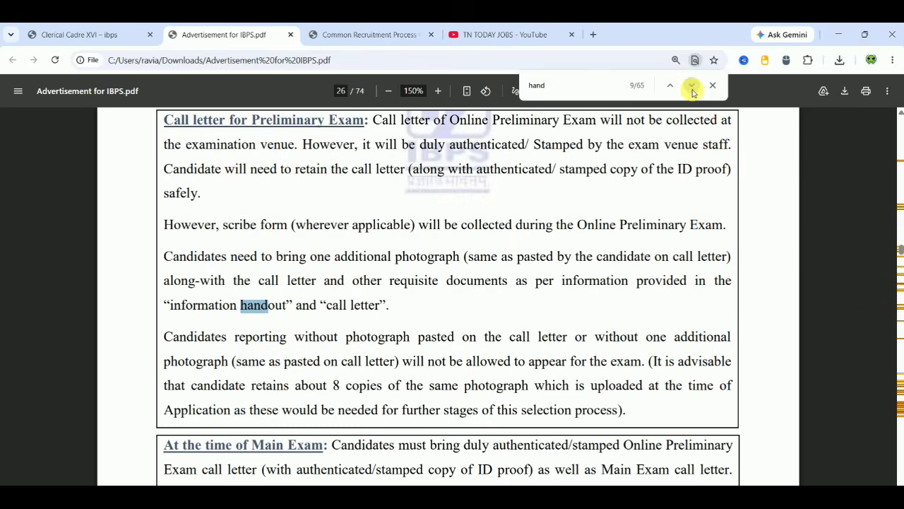
click(693, 87)
click(692, 86)
click(693, 86)
click(692, 86)
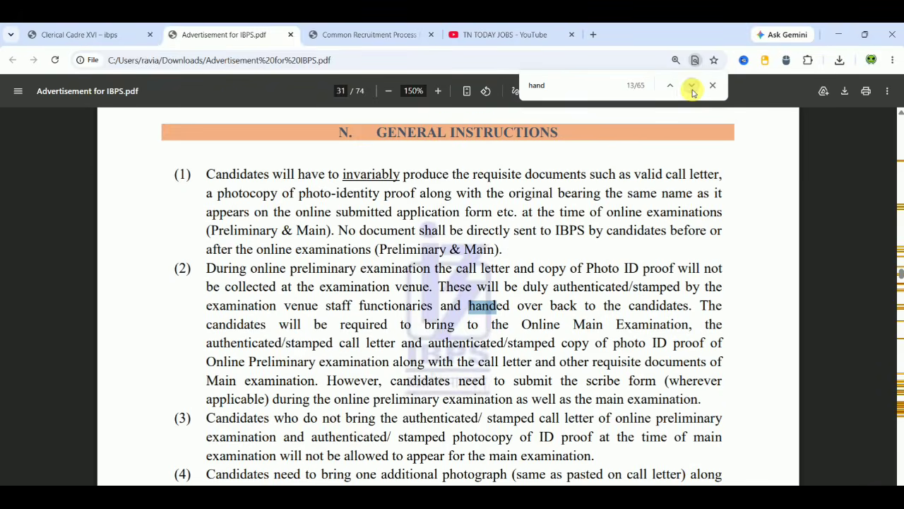
click(670, 86)
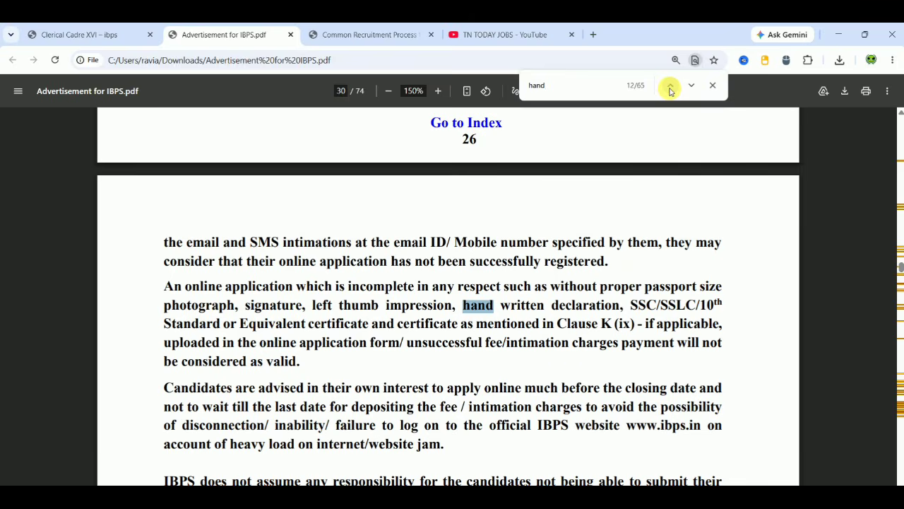
click(694, 90)
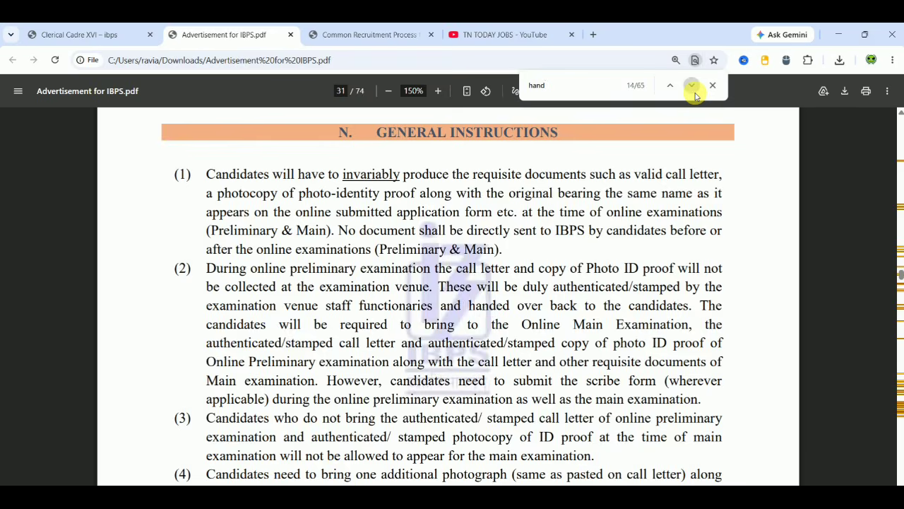
click(694, 90)
click(694, 91)
click(694, 90)
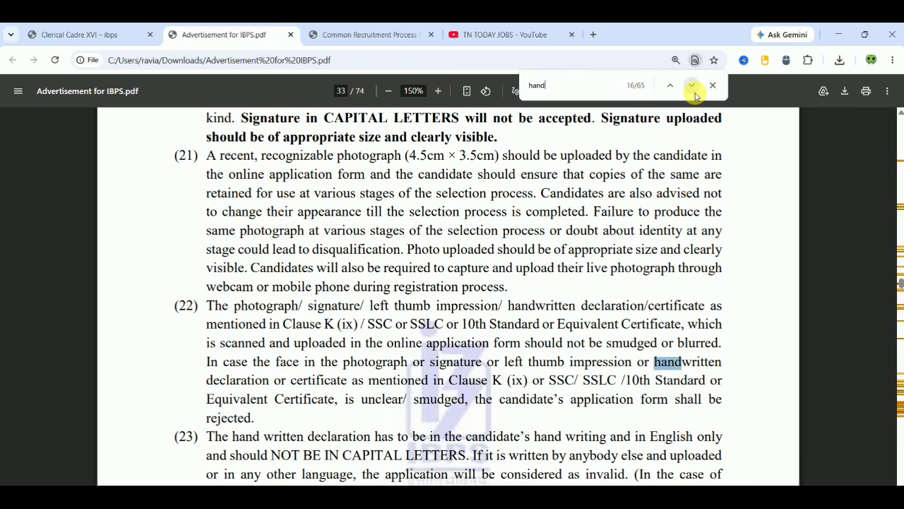
click(693, 91)
click(694, 90)
click(694, 90)
click(694, 91)
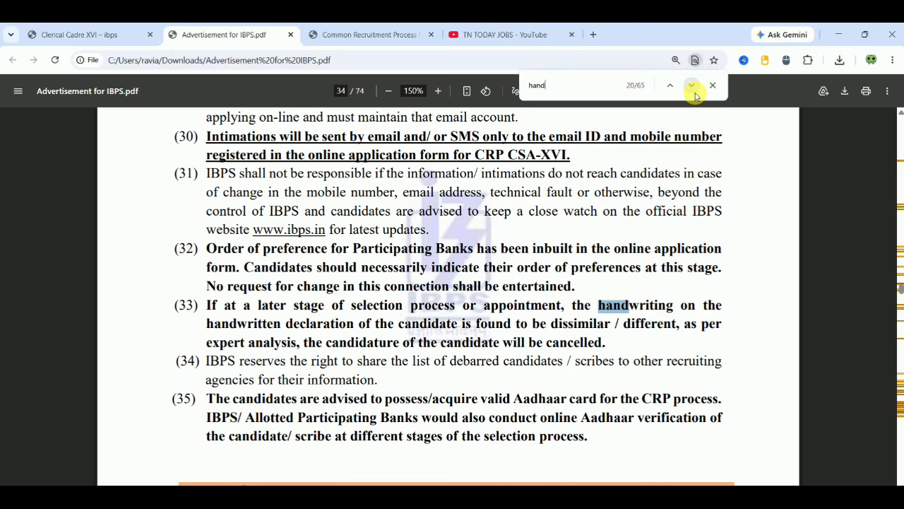
click(694, 91)
click(693, 90)
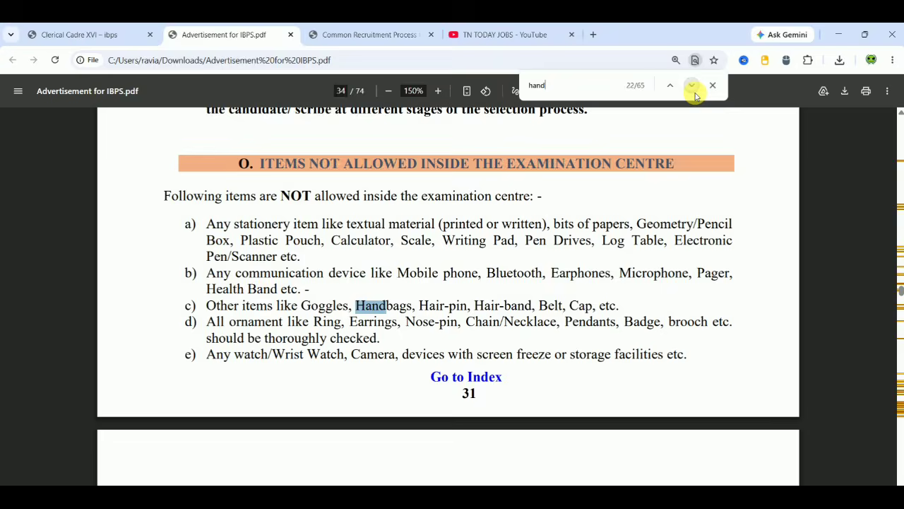
click(694, 91)
click(692, 86)
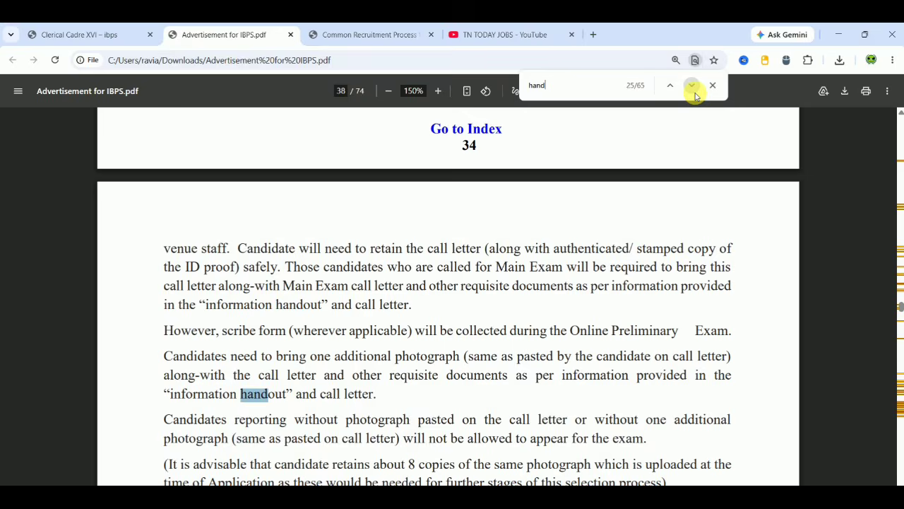
click(692, 86)
click(692, 85)
click(692, 85)
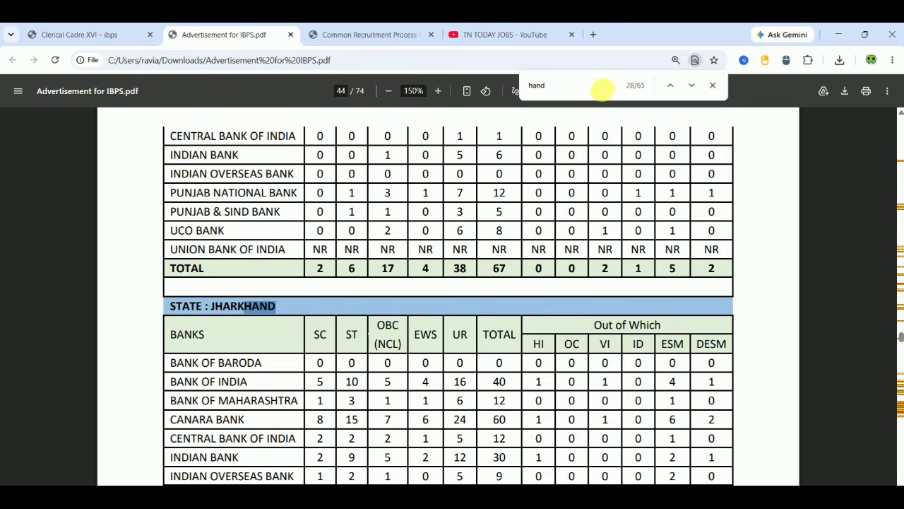
- Refine the search to 'hand writ' and advance to the Annexure IV match on page 55
text(wri)
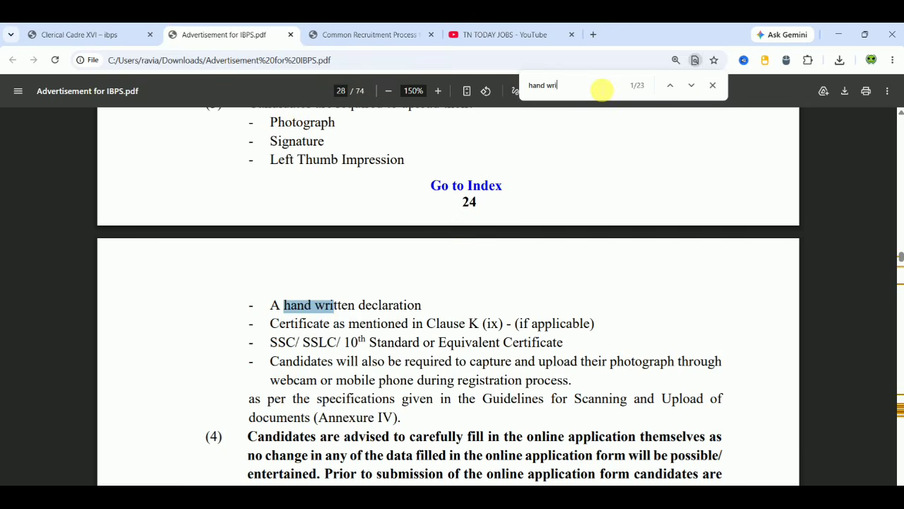
text(t)
click(691, 86)
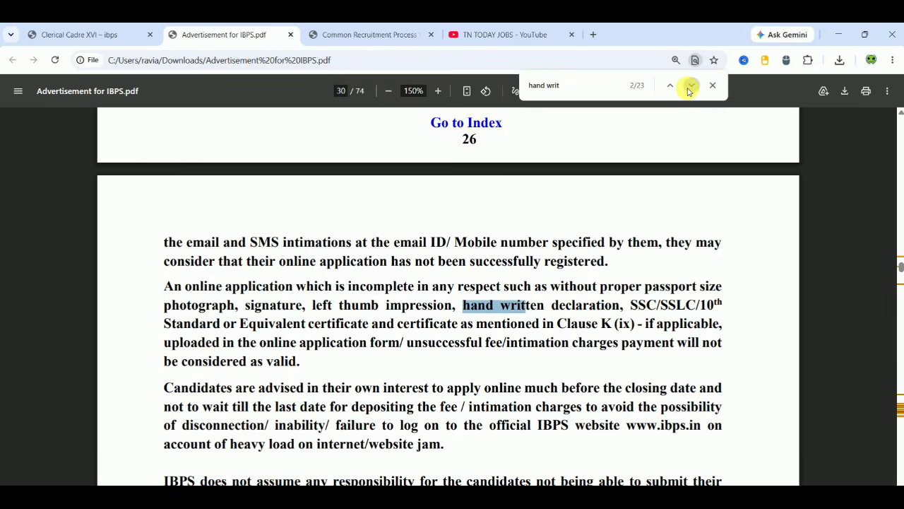
click(691, 86)
click(691, 86)
click(691, 85)
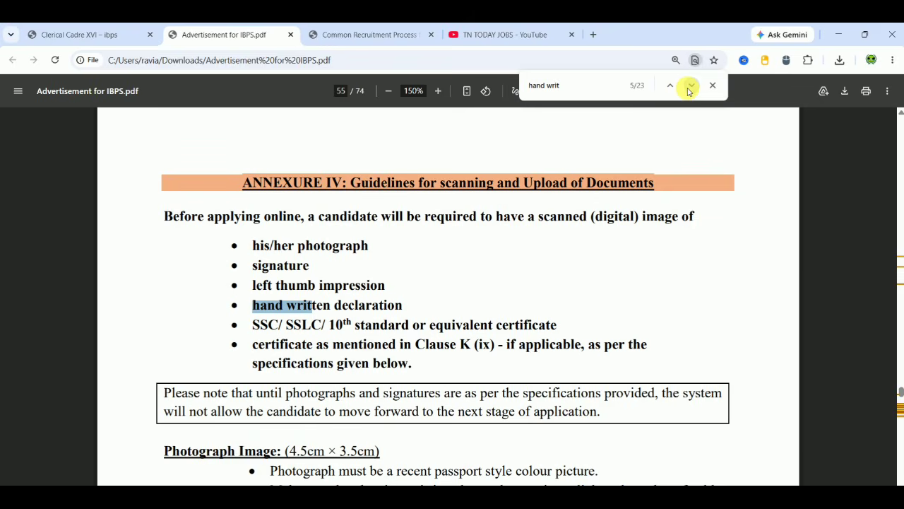
- Scroll to the Hand-written declaration Image section and select the declaration wording on page 57
scroll(844, 338, down, 1)
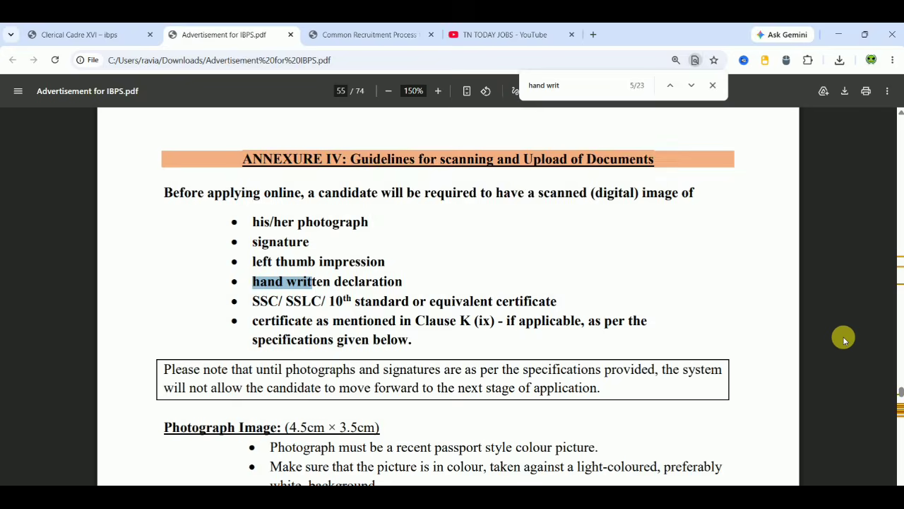
scroll(845, 338, down, 10)
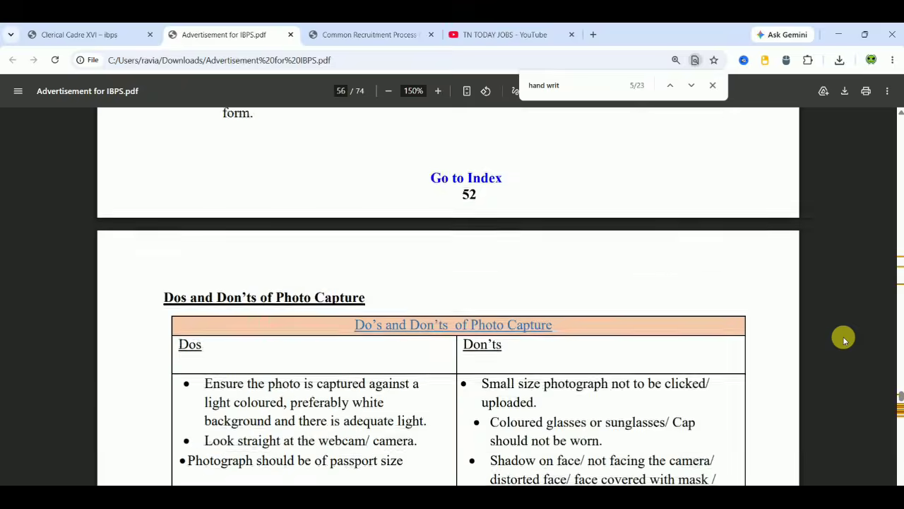
scroll(844, 339, down, 8)
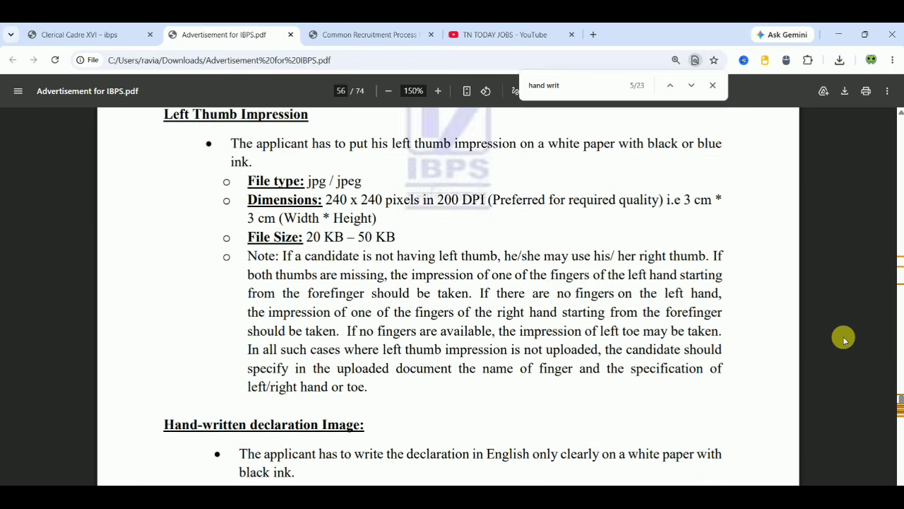
scroll(844, 338, down, 4)
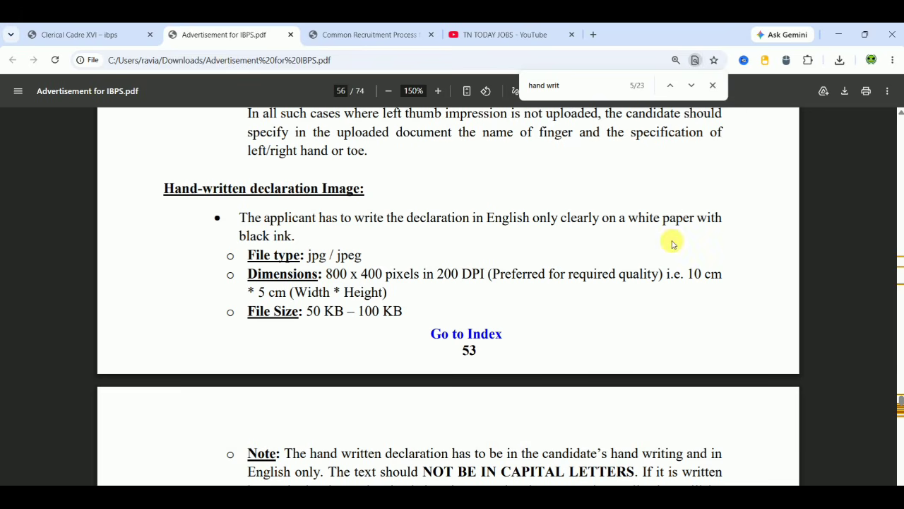
scroll(498, 280, down, 1)
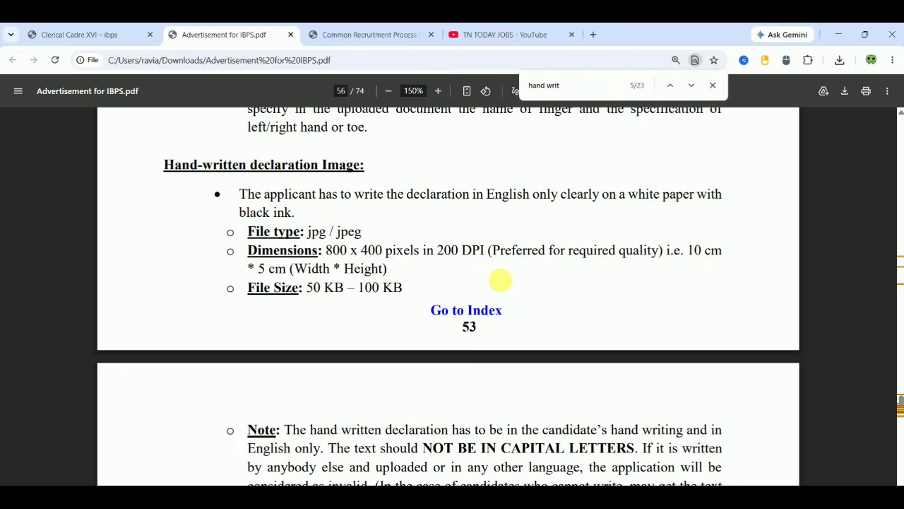
scroll(499, 281, down, 4)
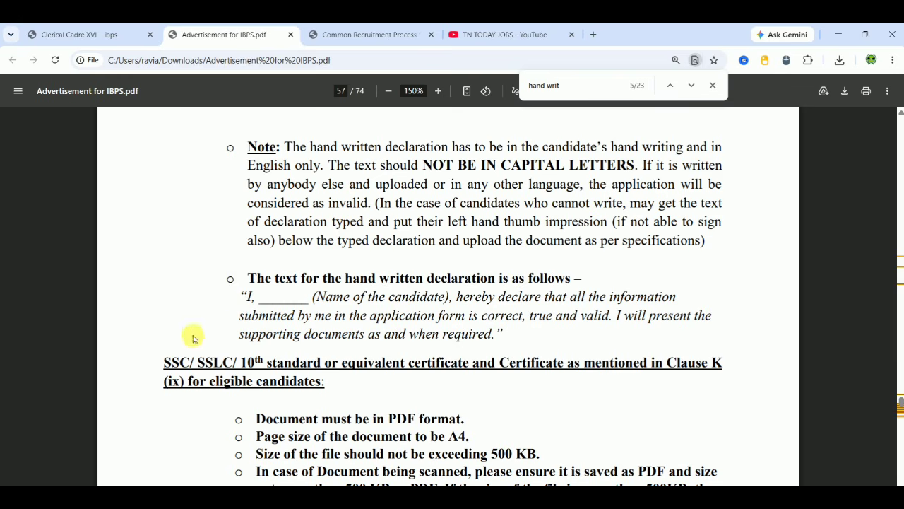
drag(249, 299, 510, 336)
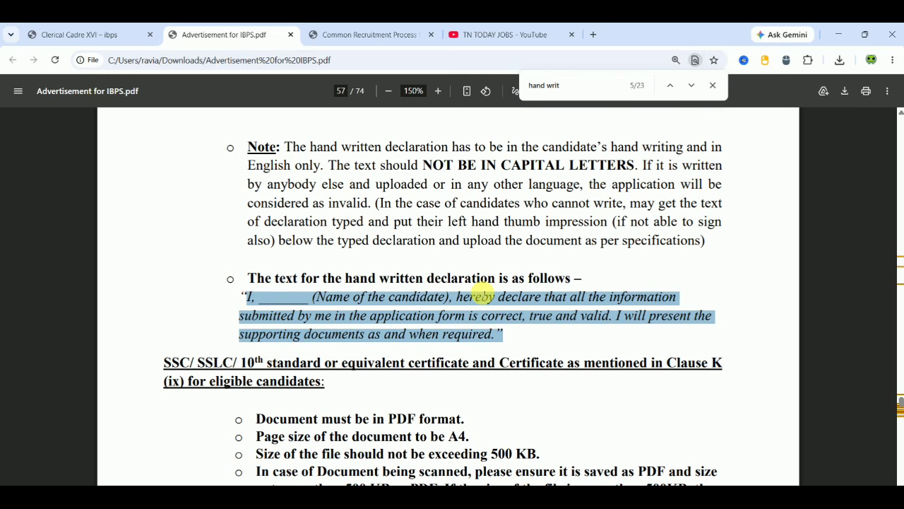
- Tick the document validity confirmation, answer No to DigiLocker, and start entering the security code
click(361, 34)
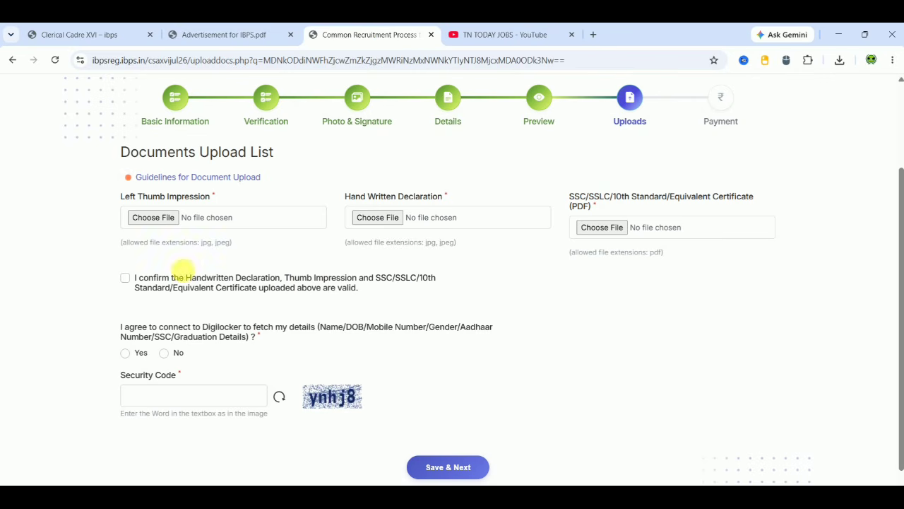
click(126, 278)
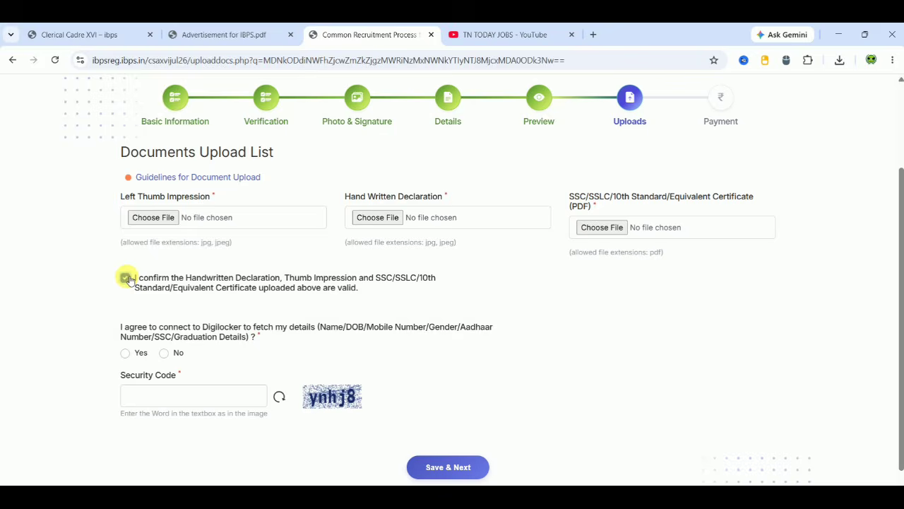
click(127, 354)
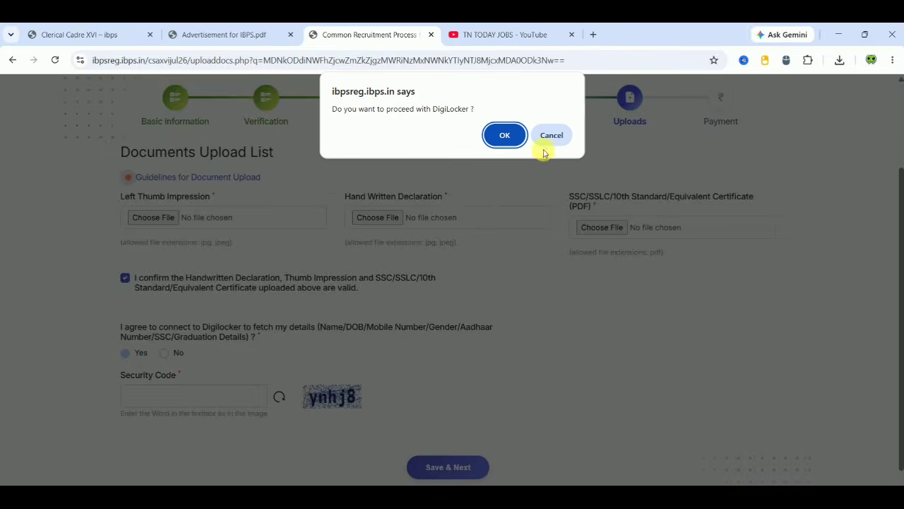
click(546, 136)
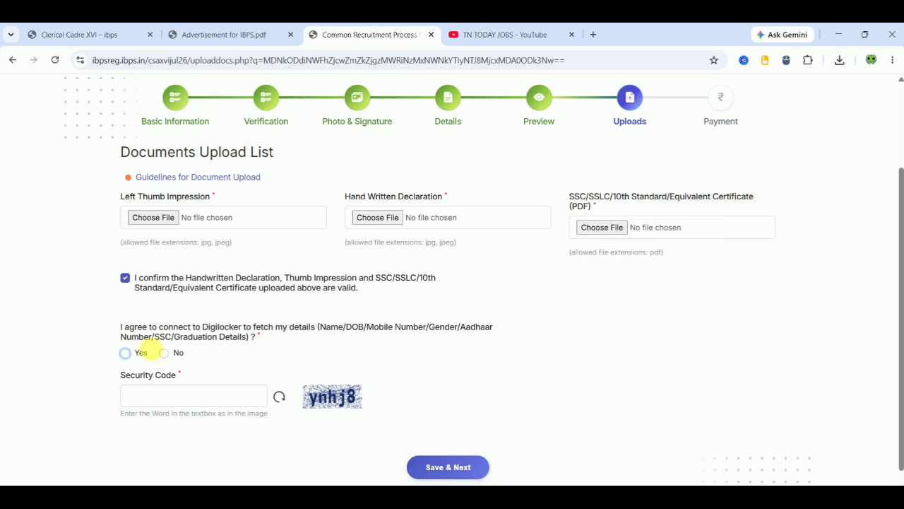
click(164, 353)
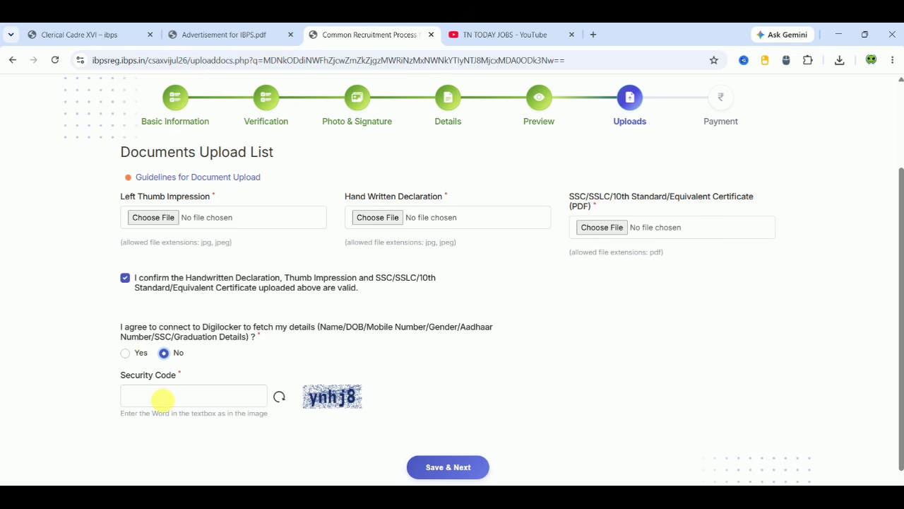
click(162, 400)
text(y)
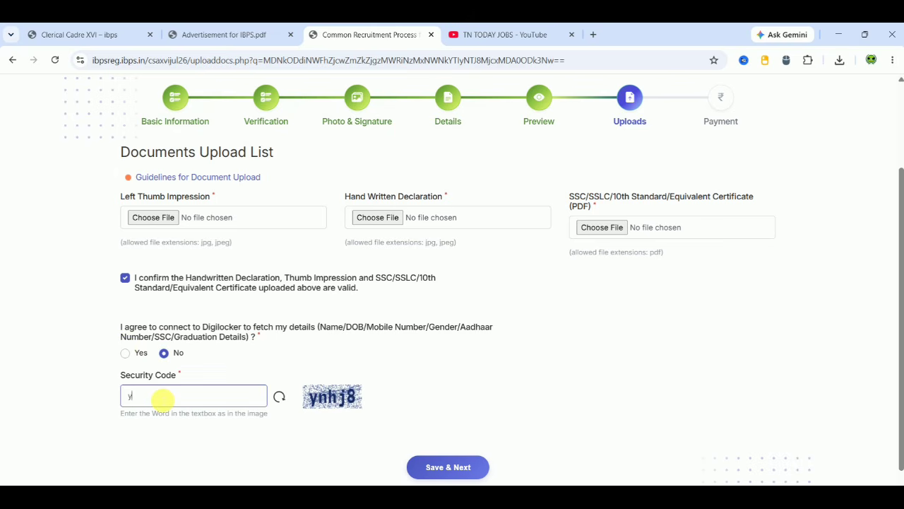
text(nhj8)
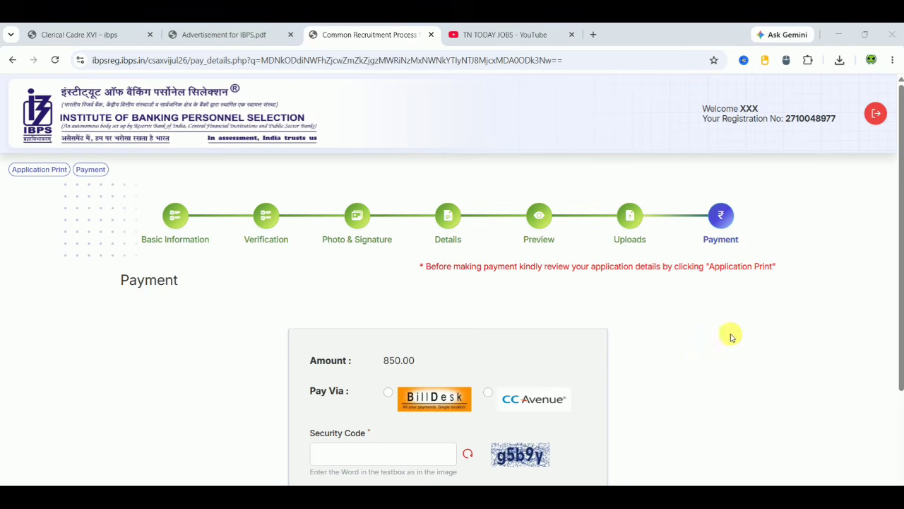
- Choose BillDesk for the 850.00 fee, enter the security code, and submit
scroll(730, 332, down, 1)
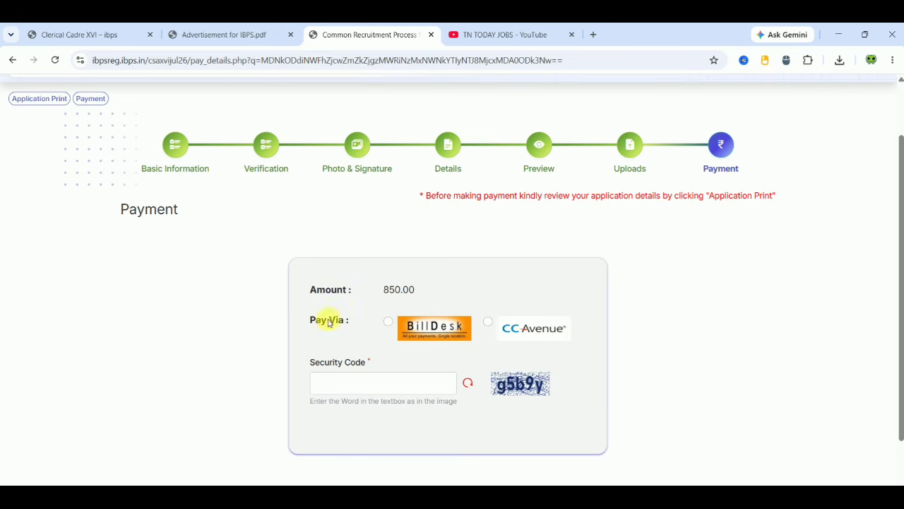
click(390, 323)
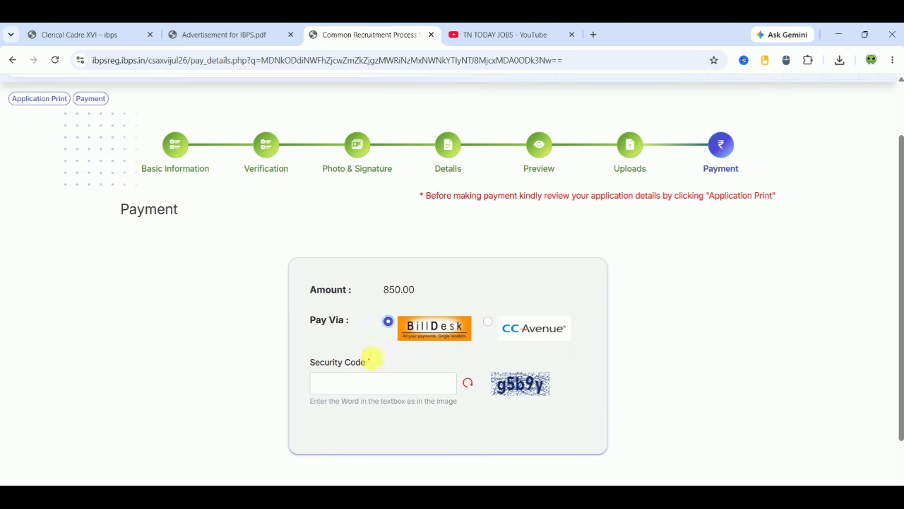
click(362, 392)
text(g5b9y)
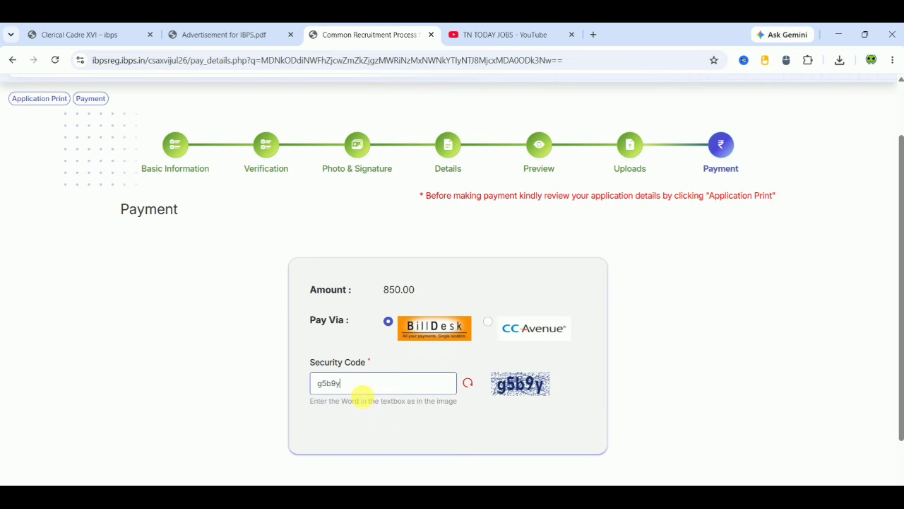
click(674, 421)
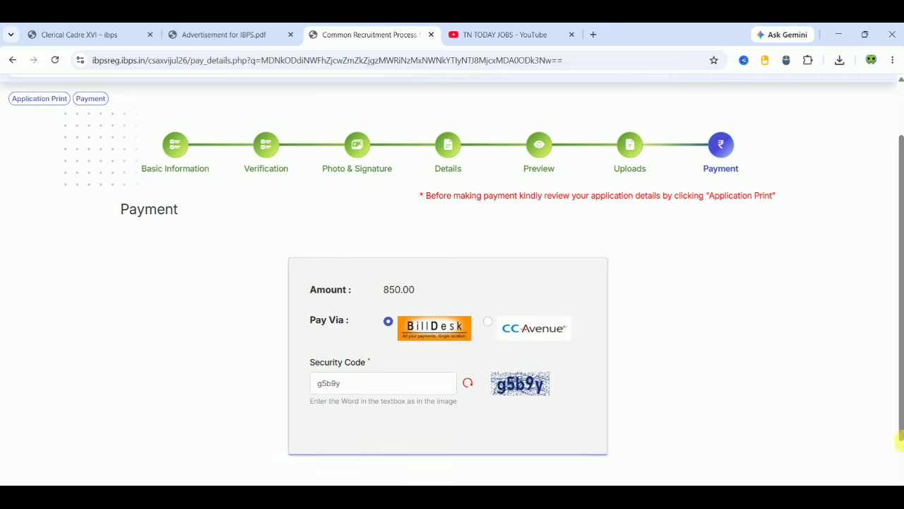
scroll(898, 460, down, 1)
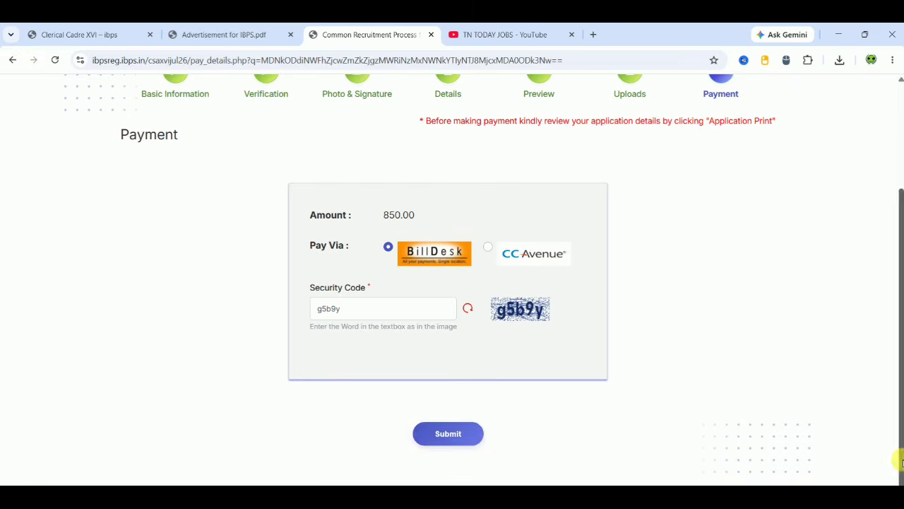
click(477, 436)
- Confirm proceeding to payment so BillDesk shows the ₹850.00 fee with card, net banking, UPI and wallet options
click(501, 135)
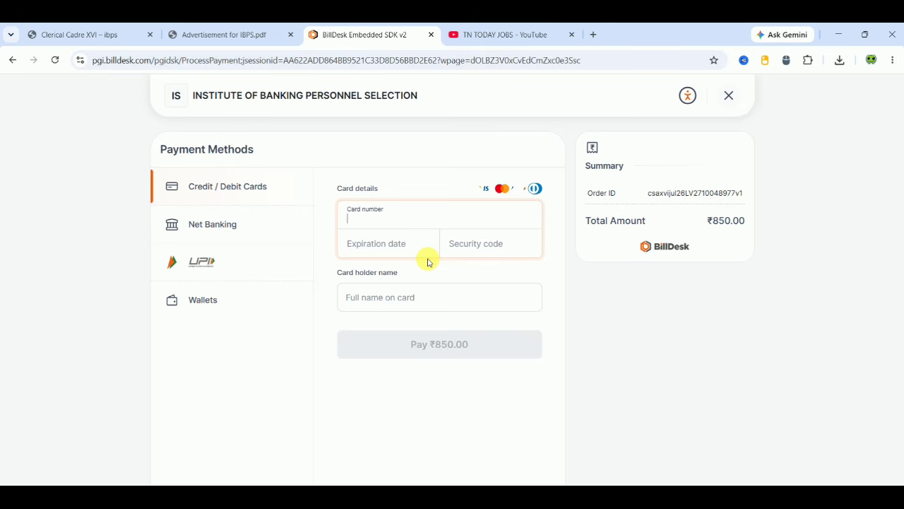
- Close the find bar in the IBPS advertisement PDF and show the Important Dates table (registration 01.8.2026–21.08.2026)
click(221, 37)
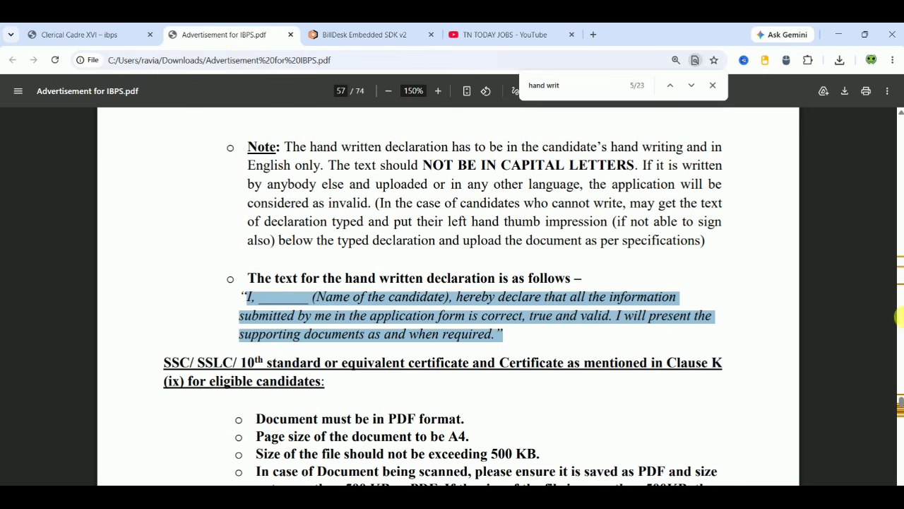
click(712, 85)
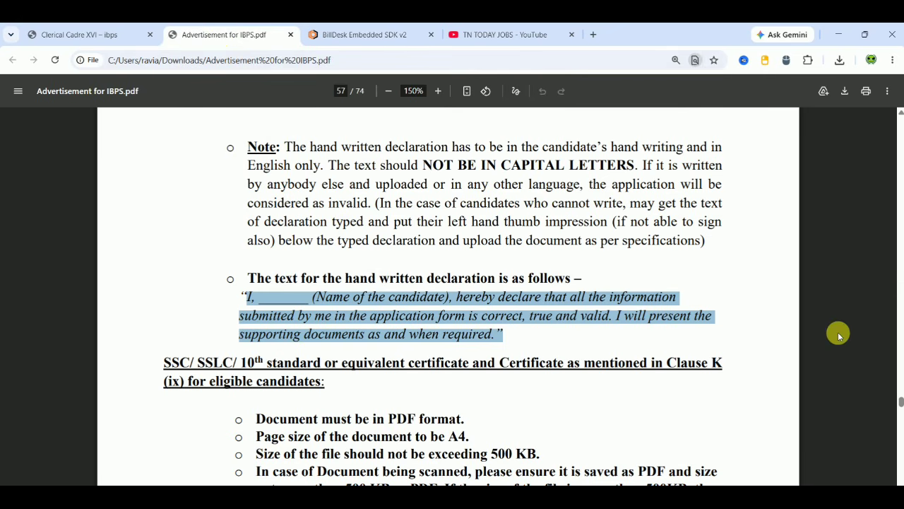
drag(900, 402, 898, 123)
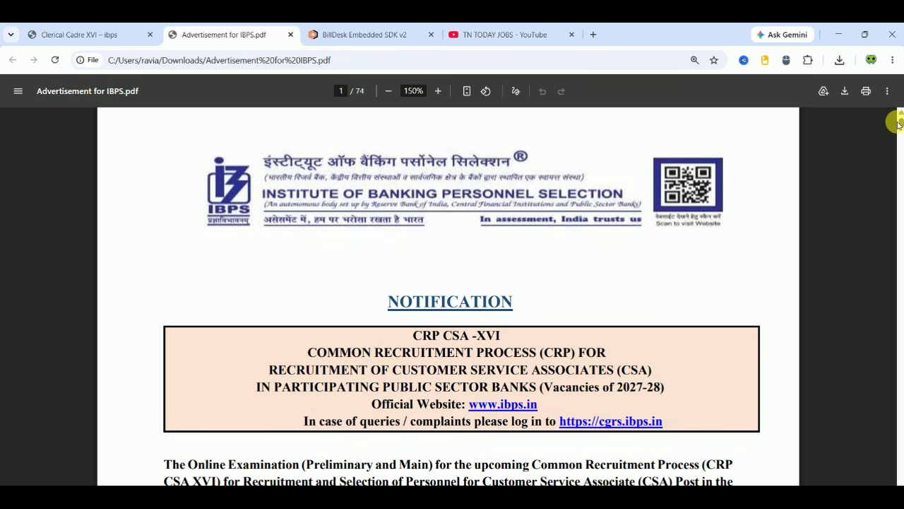
scroll(858, 175, down, 4)
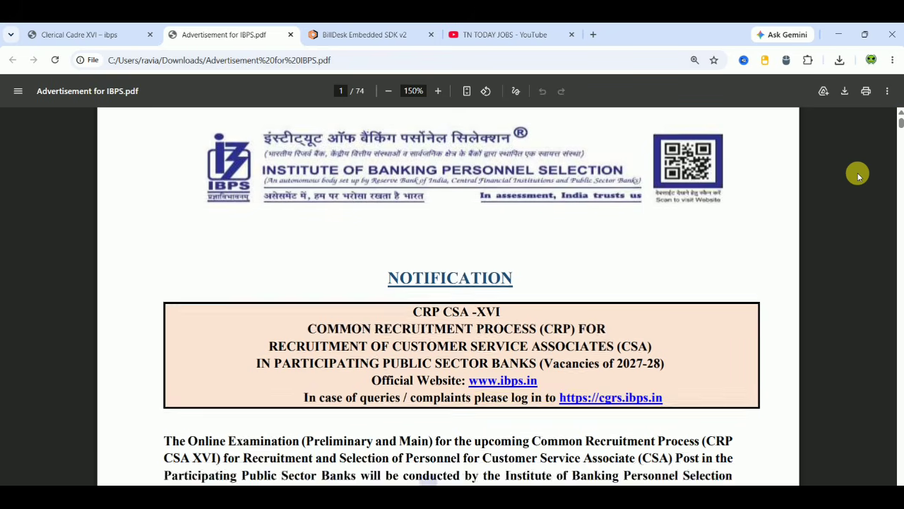
scroll(858, 175, down, 2)
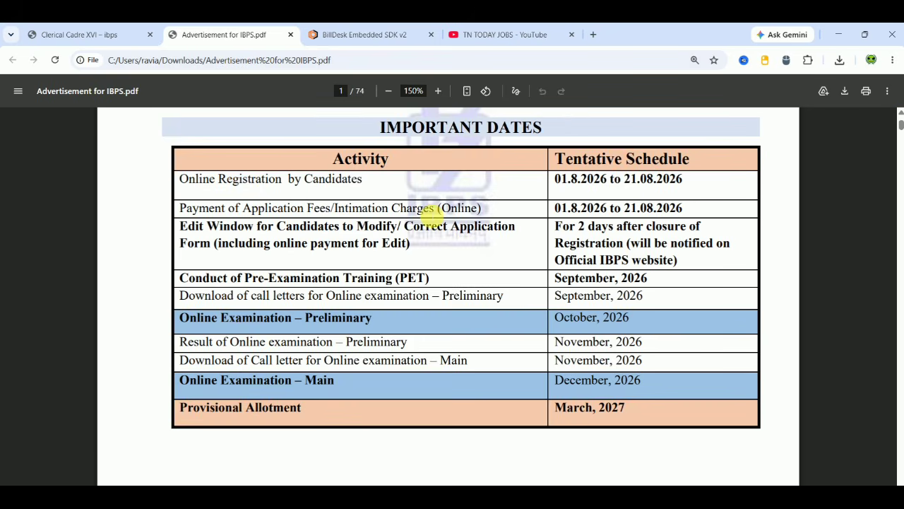